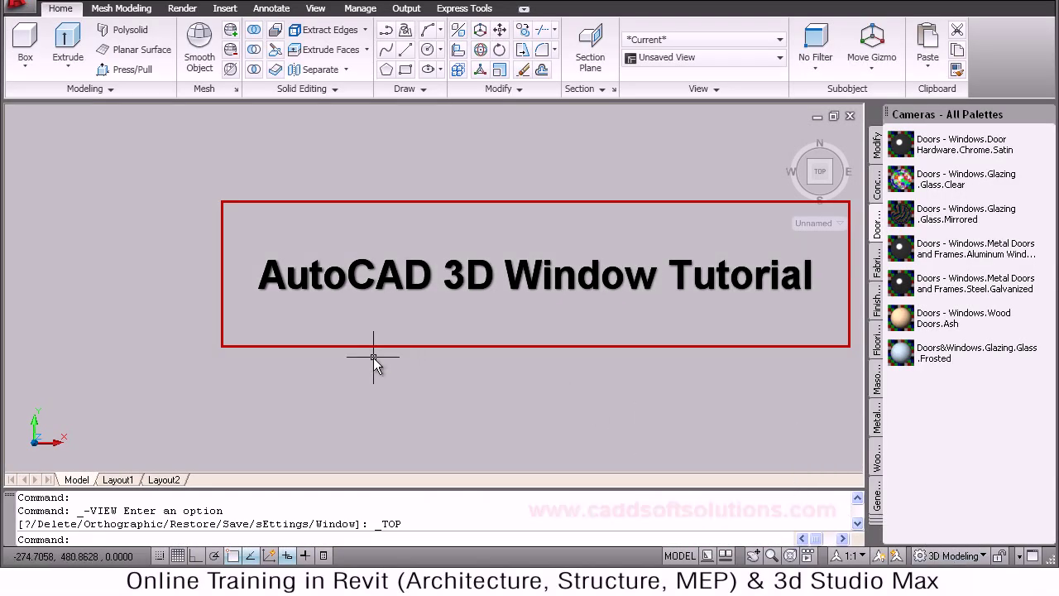
# Step: Switch the empty drawing to the SE Isometric preset view
pyautogui.click(714, 64)
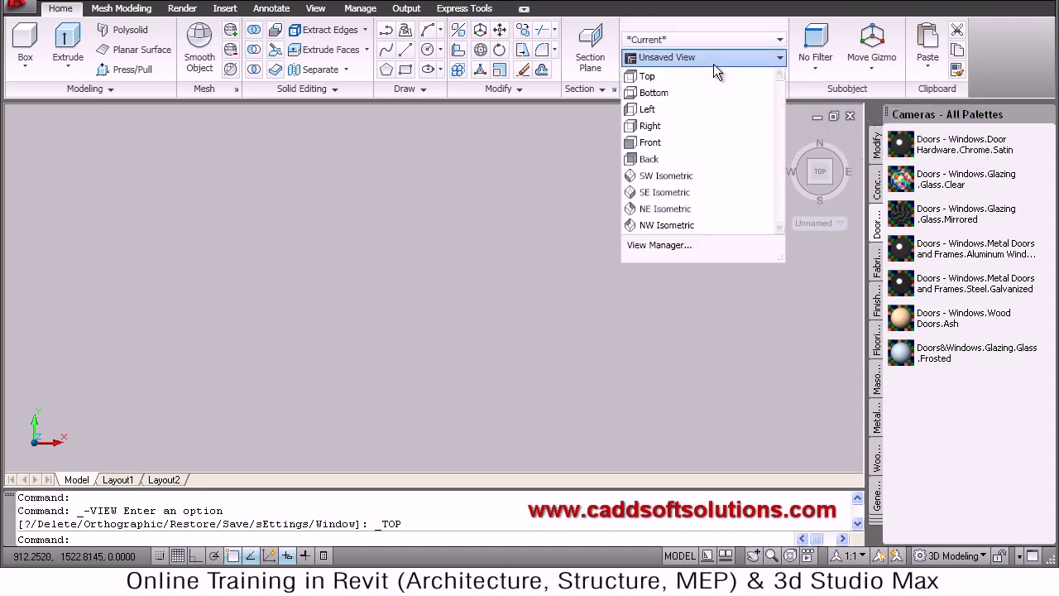
pyautogui.click(655, 192)
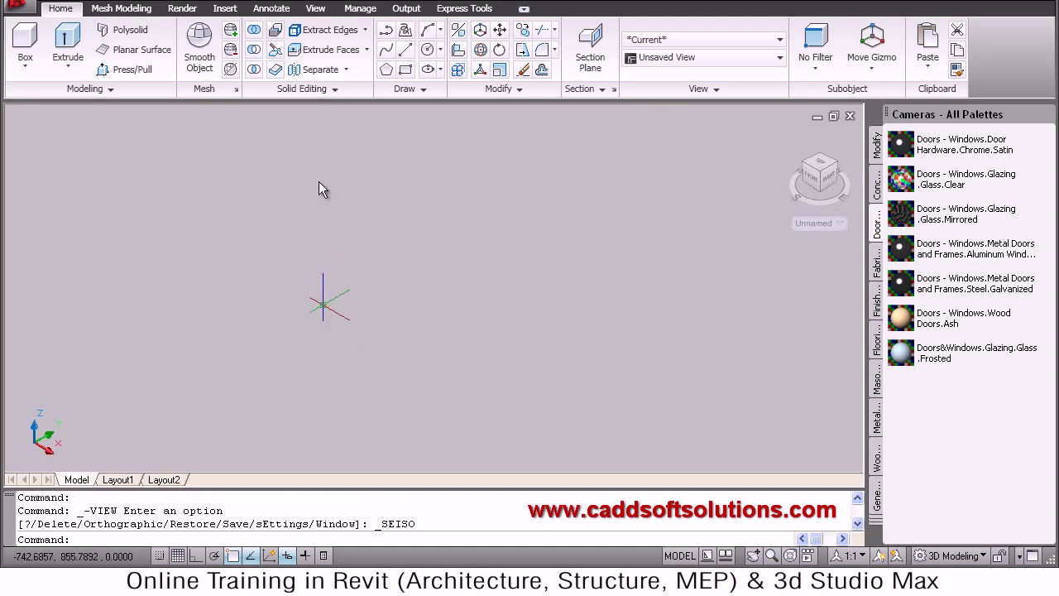
# Step: Set the UCS to the Right preset from the View tab's Coordinates panel
pyautogui.click(315, 10)
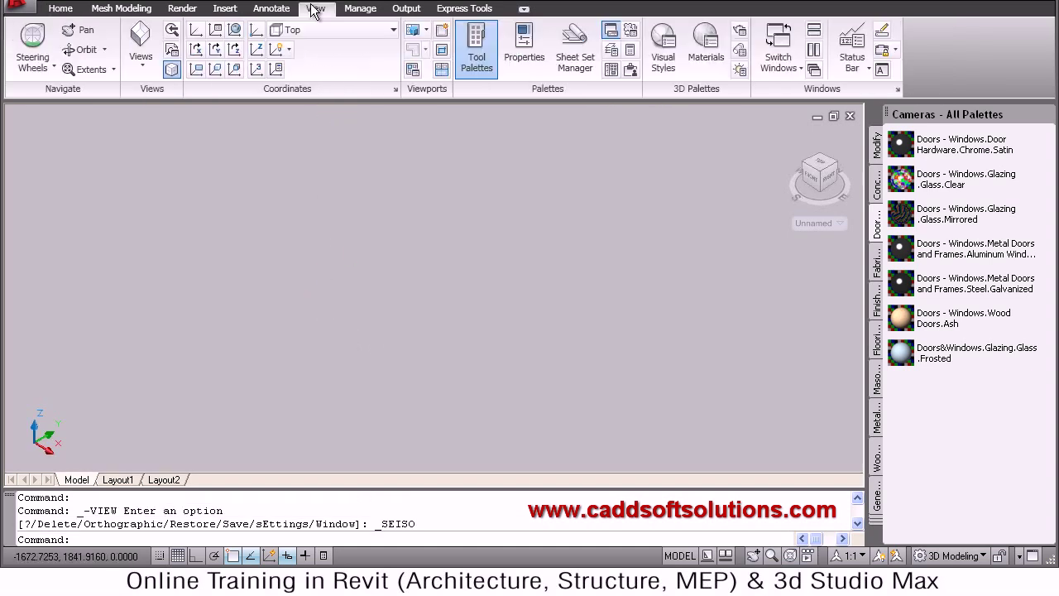
pyautogui.click(360, 34)
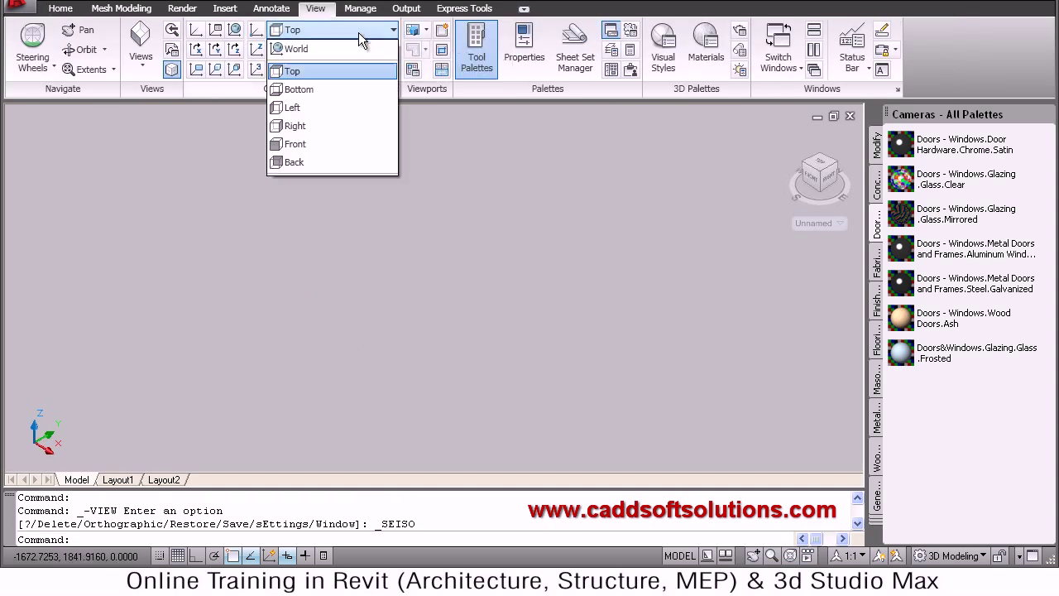
pyautogui.click(302, 130)
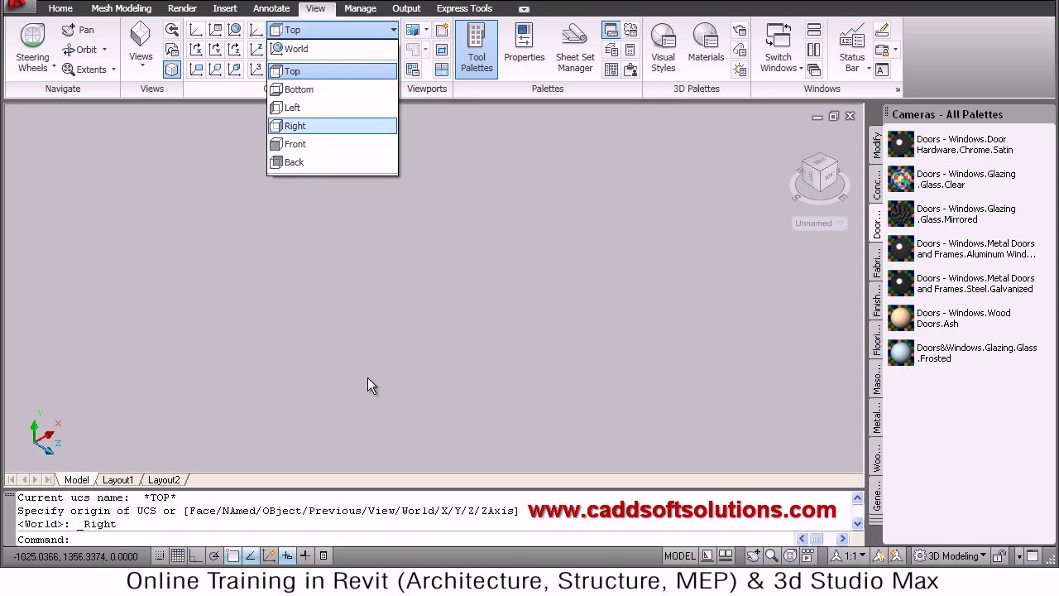
# Step: Draw a 1500 by 1000 rectangle on the Right plane using the Dimensions option
pyautogui.click(63, 10)
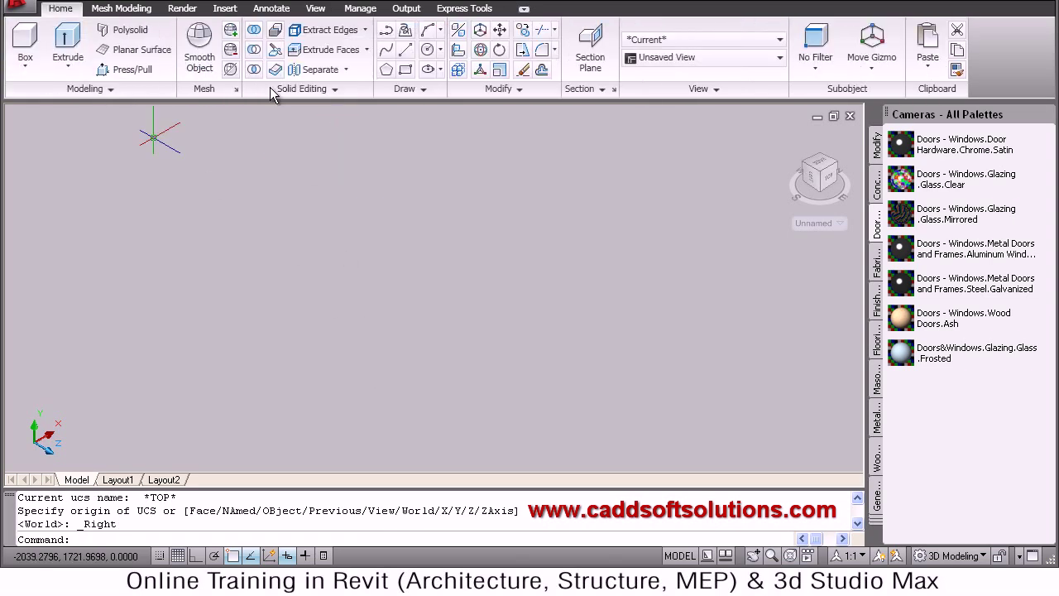
pyautogui.click(406, 71)
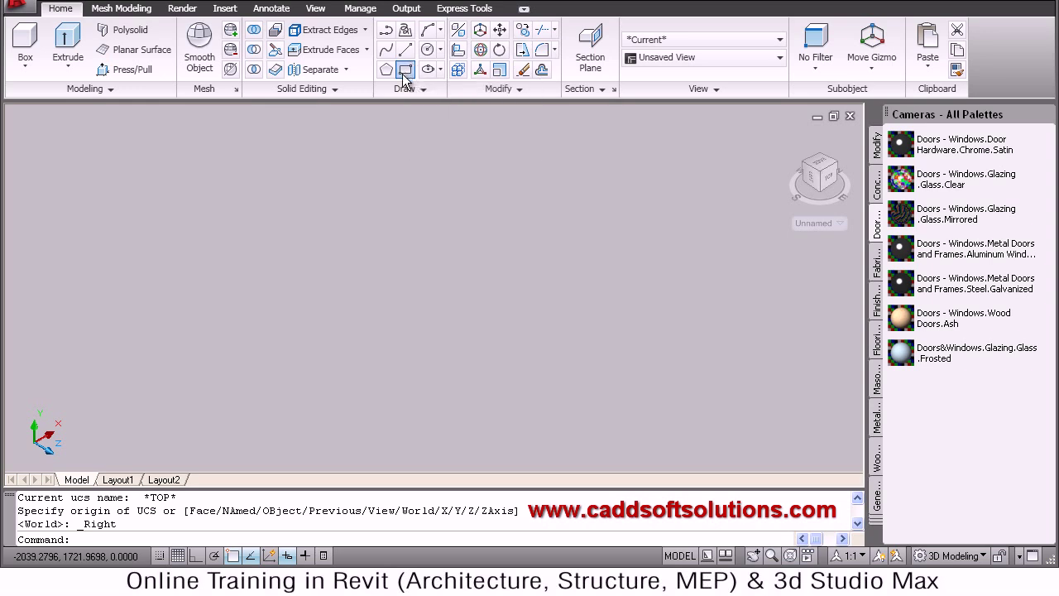
pyautogui.click(297, 372)
pyautogui.rightClick(404, 260)
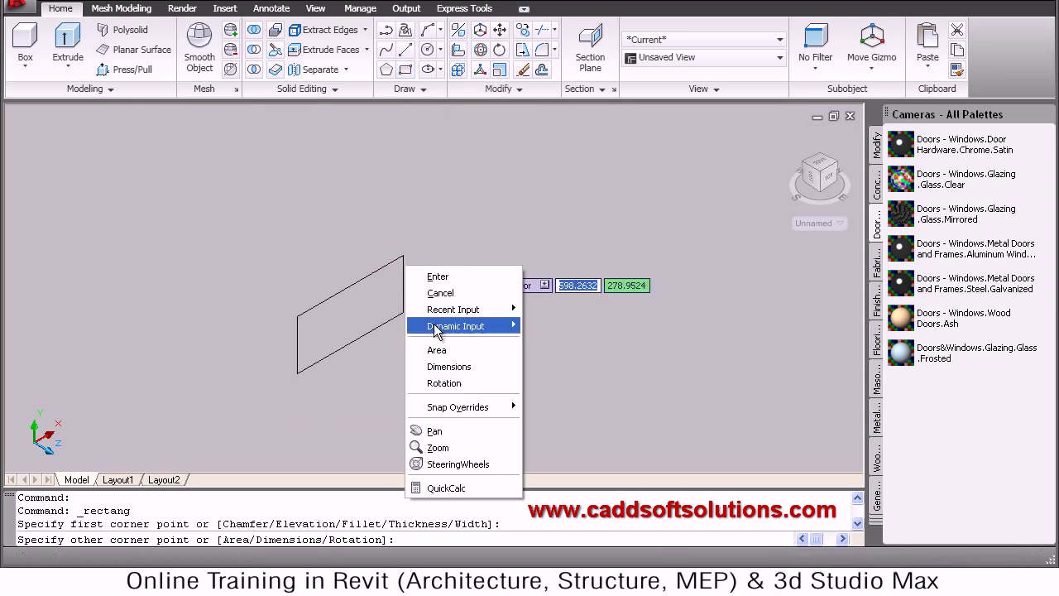
pyautogui.click(439, 366)
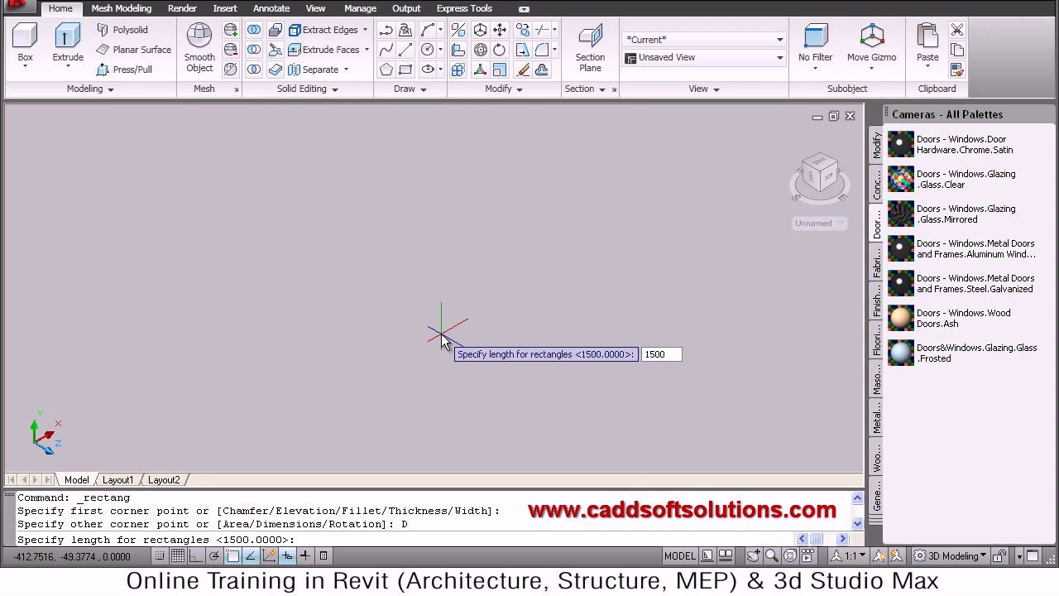
pyautogui.press('Return')
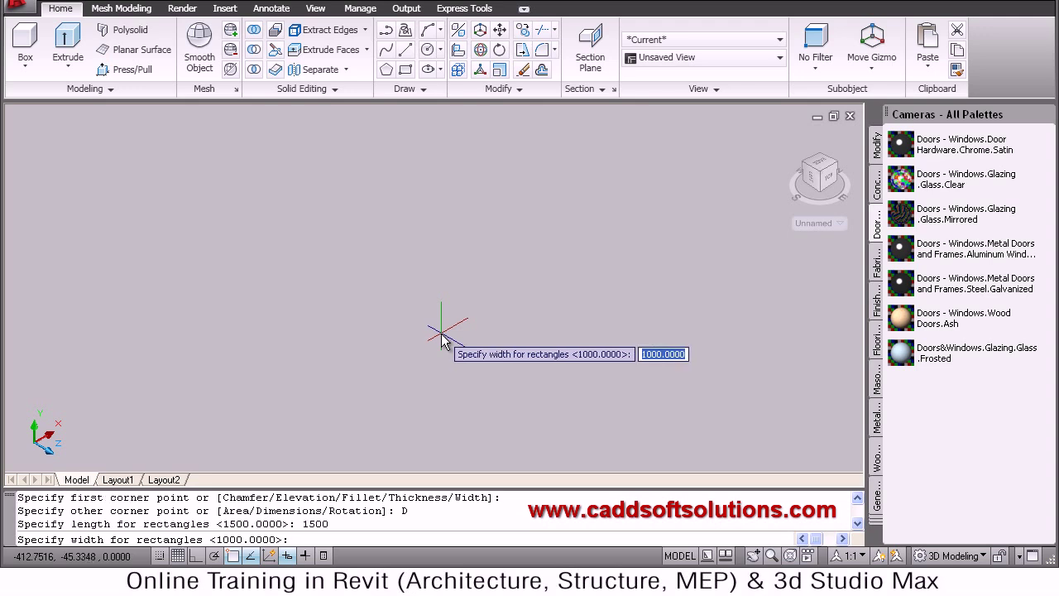
pyautogui.write('1000')
pyautogui.press('Return')
pyautogui.click(463, 336)
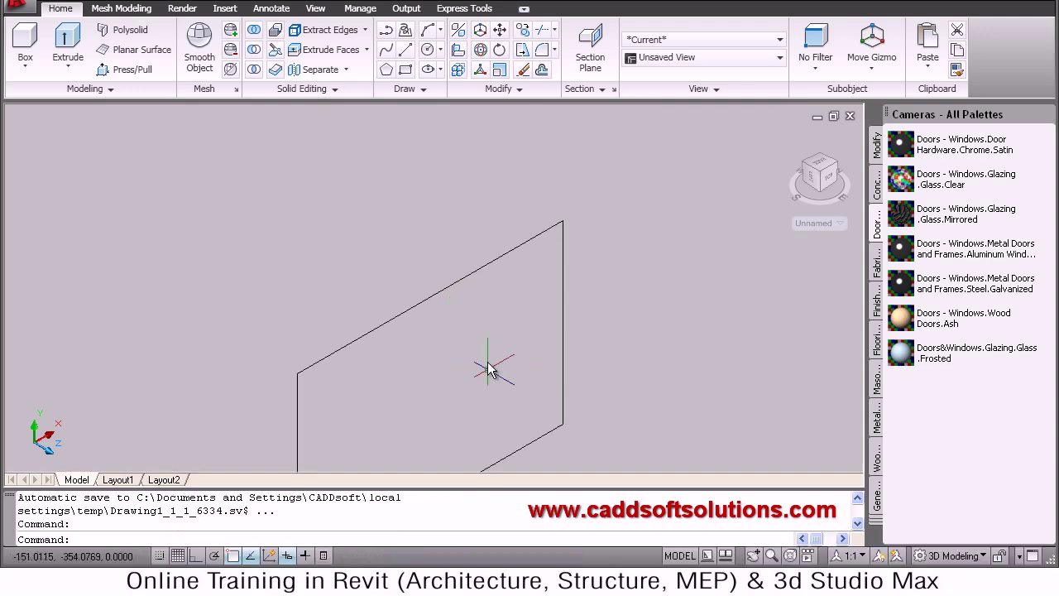
pyautogui.moveTo(493, 344); pyautogui.dragTo(518, 230, button='middle')
pyautogui.moveTo(511, 285); pyautogui.dragTo(532, 321, button='middle')
pyautogui.scroll(-2, 522, 273)
# Step: Copy the rectangle to place an identical one on its left
pyautogui.press('Return')
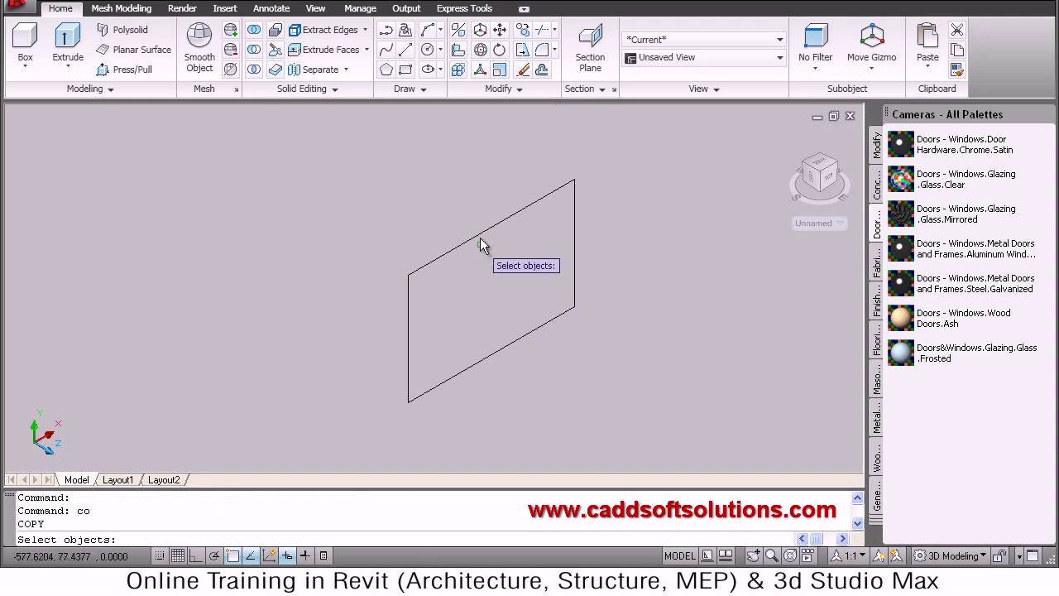
pyautogui.click(479, 235)
pyautogui.press('Return')
pyautogui.click(477, 257)
pyautogui.click(116, 222)
pyautogui.press('Escape')
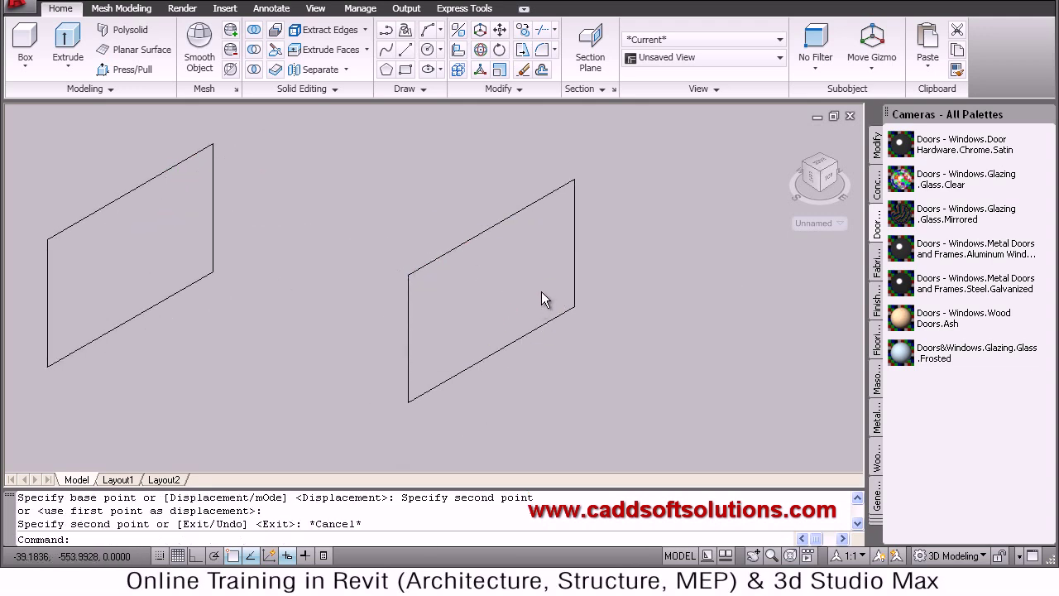
pyautogui.scroll(2, 583, 298)
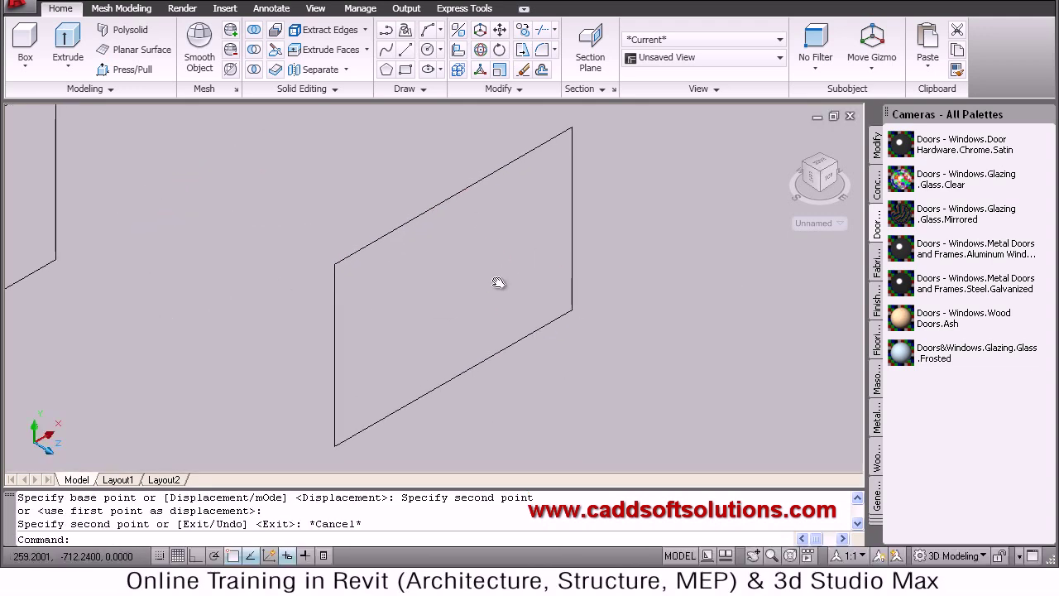
# Step: Offset the right rectangle 50 units inward to create the frame's inner outline
pyautogui.press('Return')
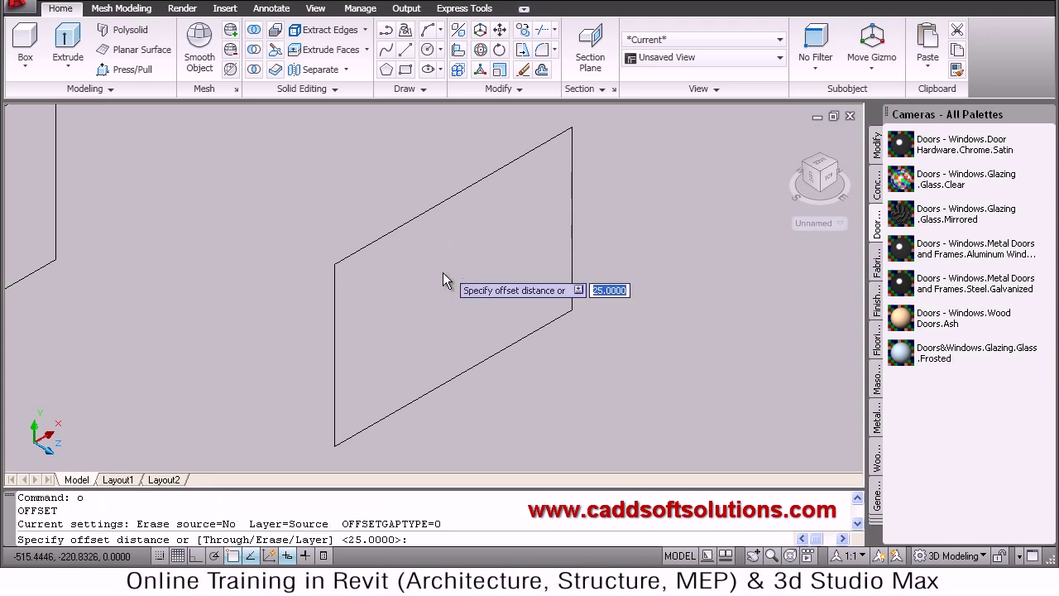
pyautogui.write('50')
pyautogui.press('Return')
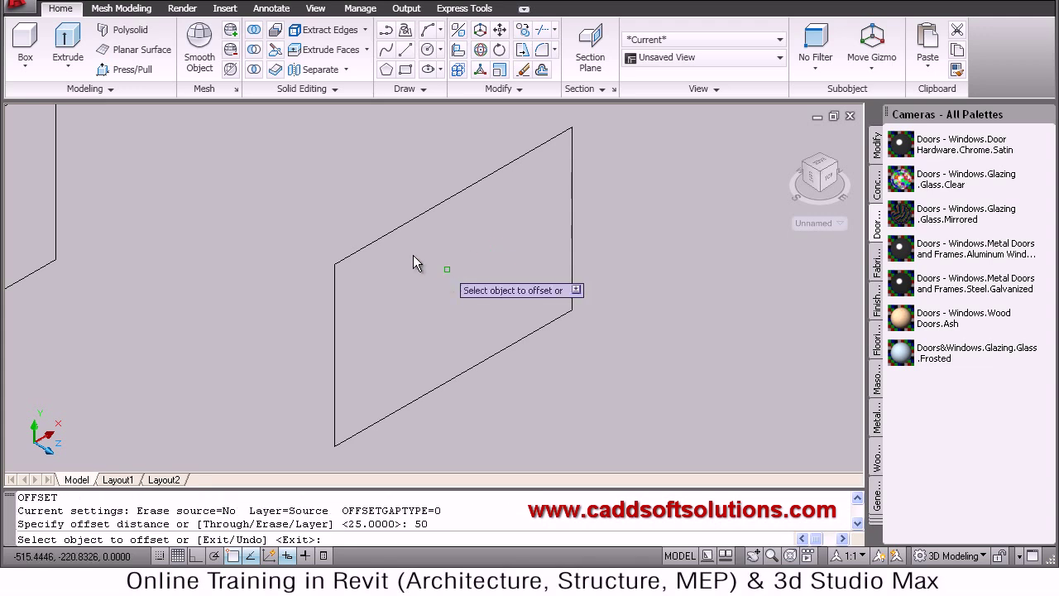
pyautogui.click(372, 242)
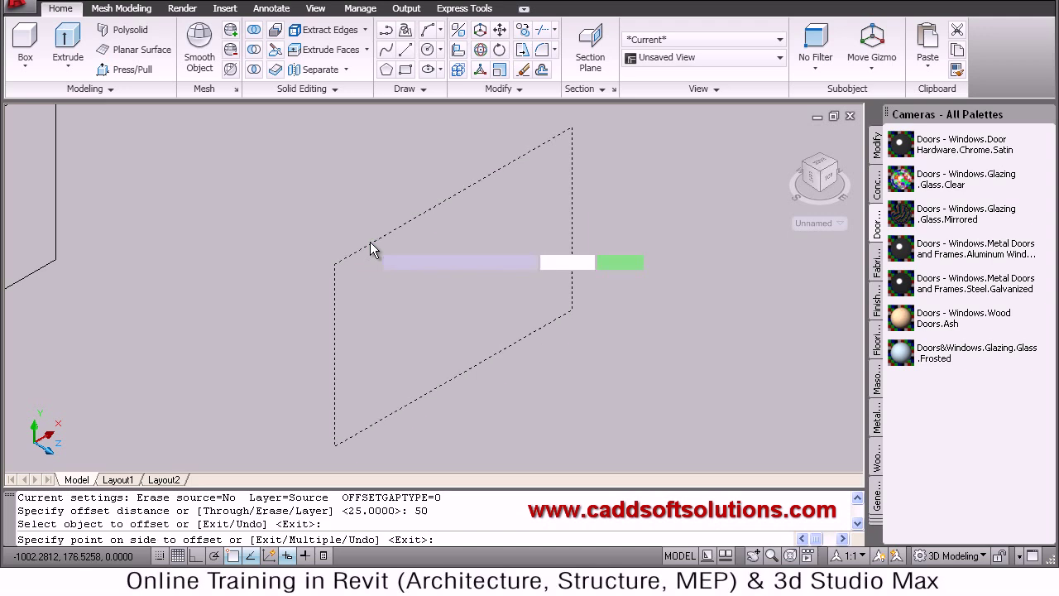
pyautogui.click(403, 294)
pyautogui.press('Escape')
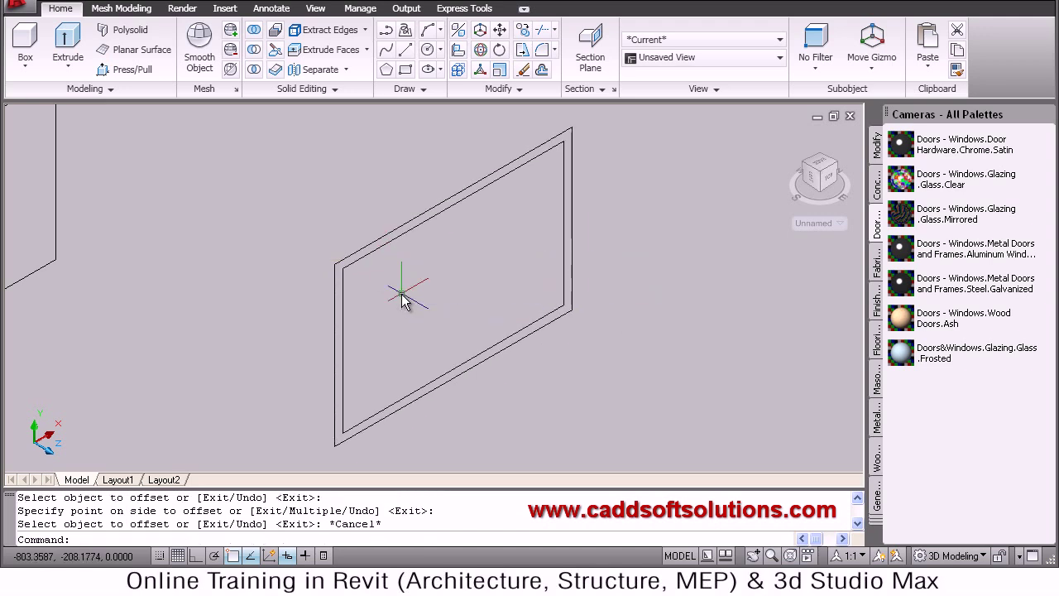
# Step: Draw a vertical divider line from the inner frame's top edge to its bottom edge
pyautogui.write('l')
pyautogui.press('Return')
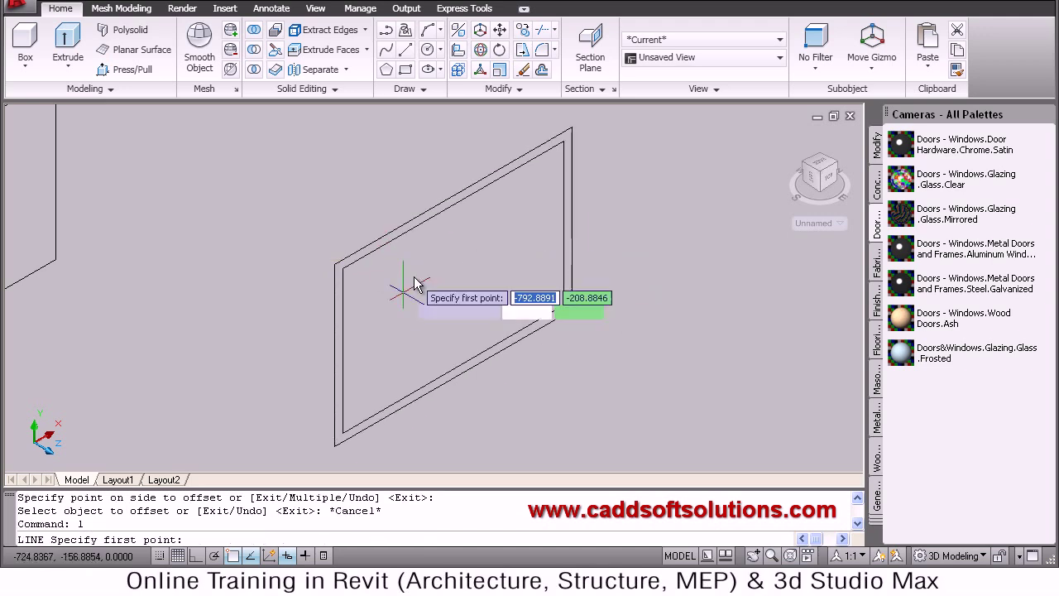
pyautogui.click(453, 200)
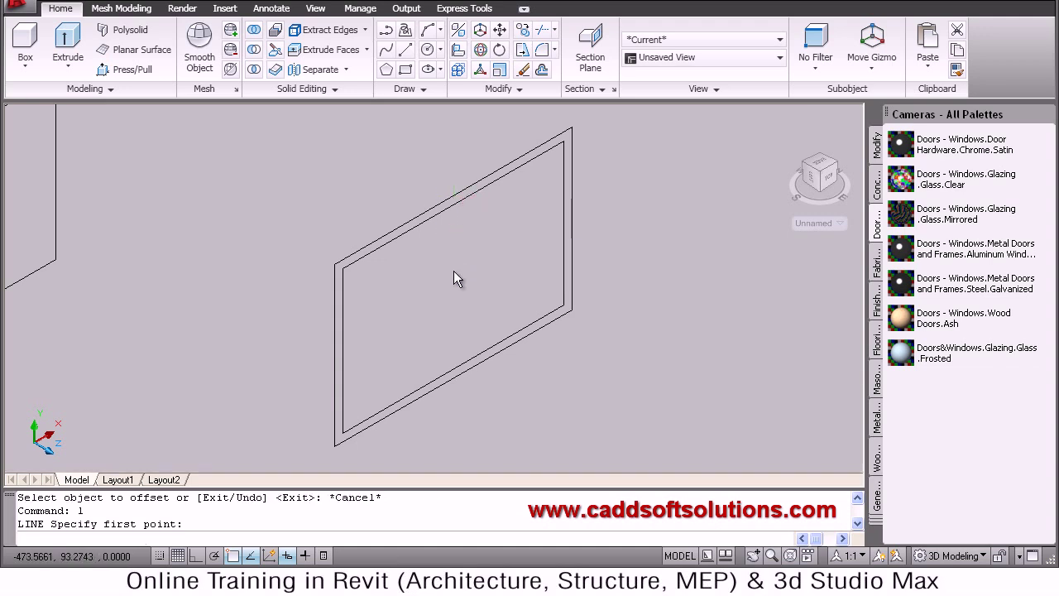
pyautogui.click(456, 376)
pyautogui.press('Escape')
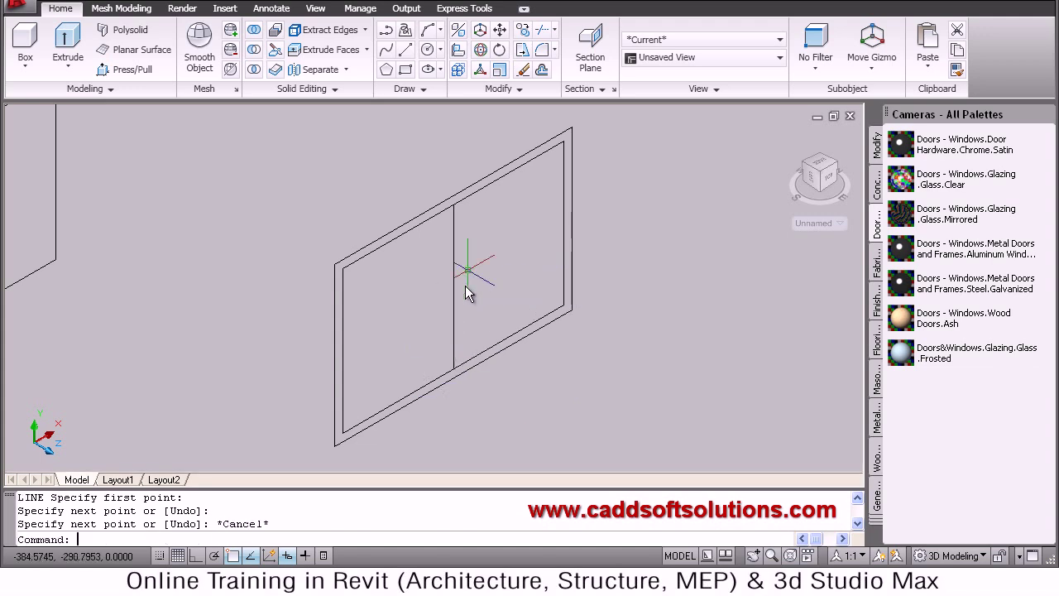
# Step: Offset the divider line 50 units to the left and to the right
pyautogui.write('o')
pyautogui.press('Return')
pyautogui.write('50')
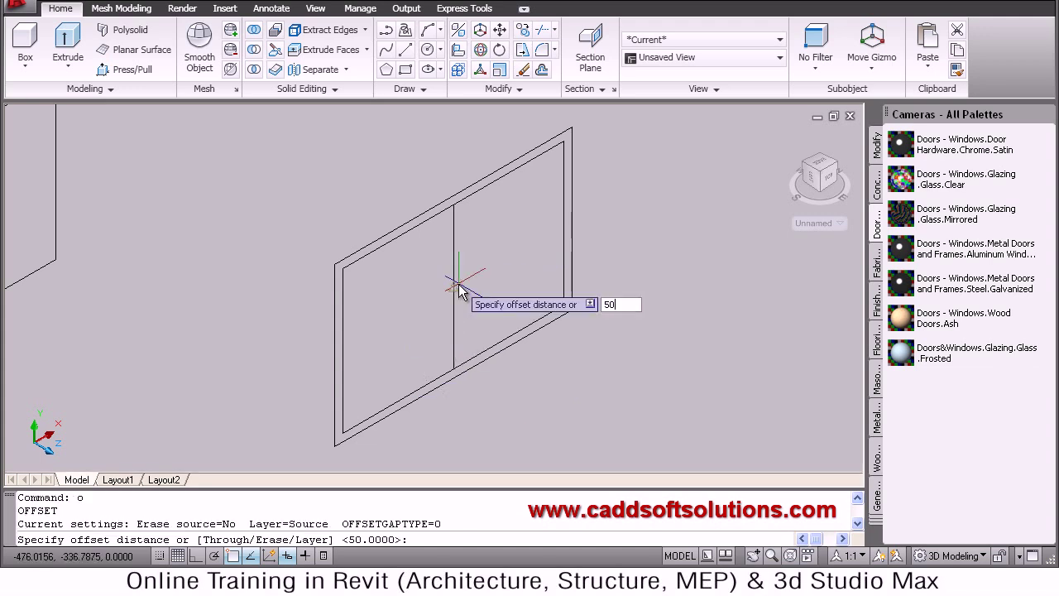
pyautogui.press('Return')
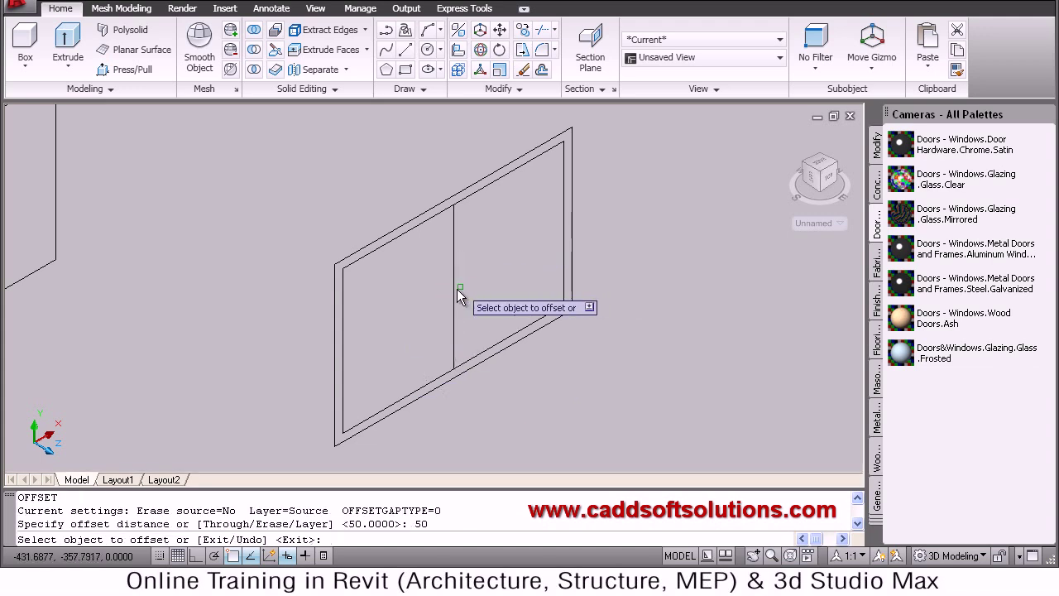
pyautogui.click(455, 288)
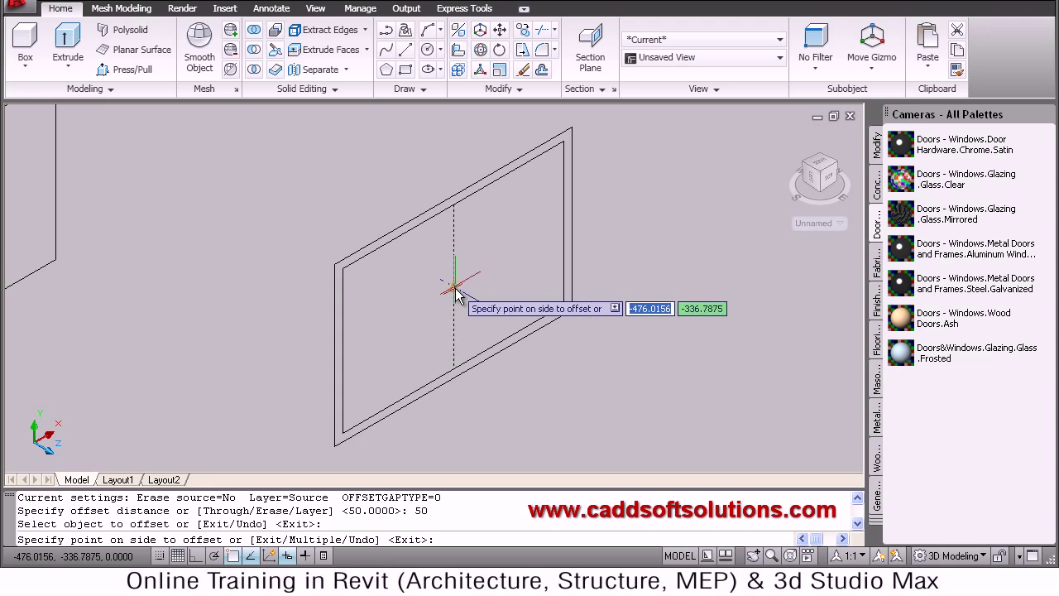
pyautogui.click(422, 313)
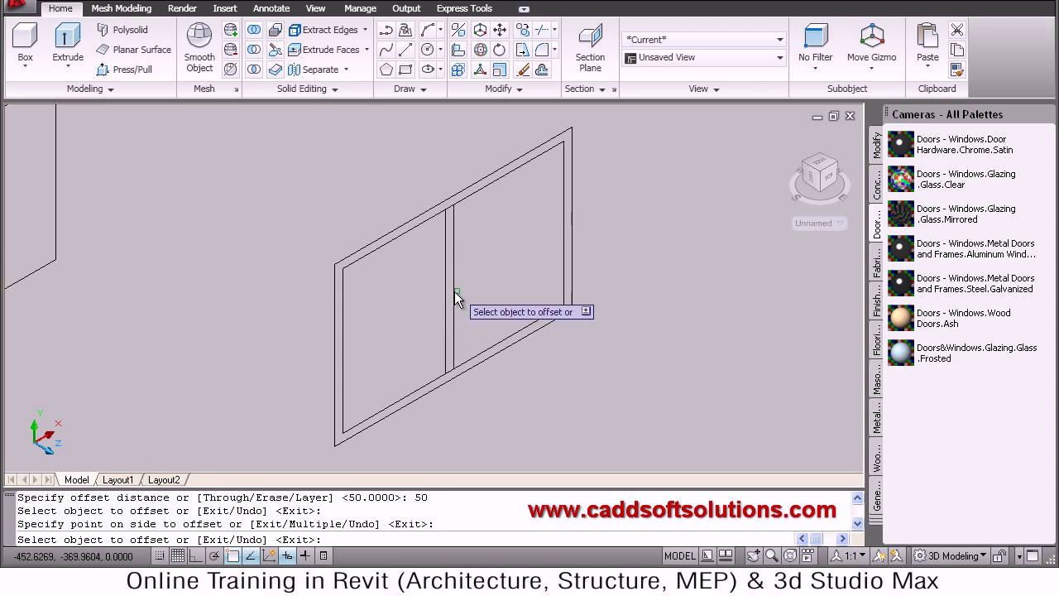
pyautogui.click(454, 291)
pyautogui.click(479, 293)
pyautogui.press('Return')
pyautogui.write('e')
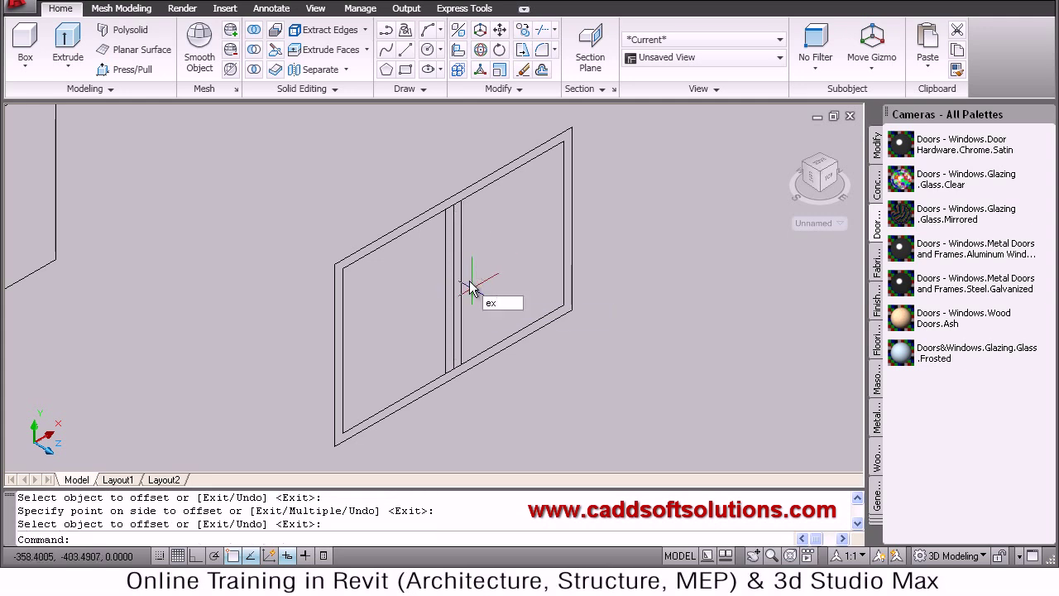
pyautogui.write('x')
# Step: Extend the mullion lines' top and bottom ends to the outer rectangle boundary
pyautogui.press('Return')
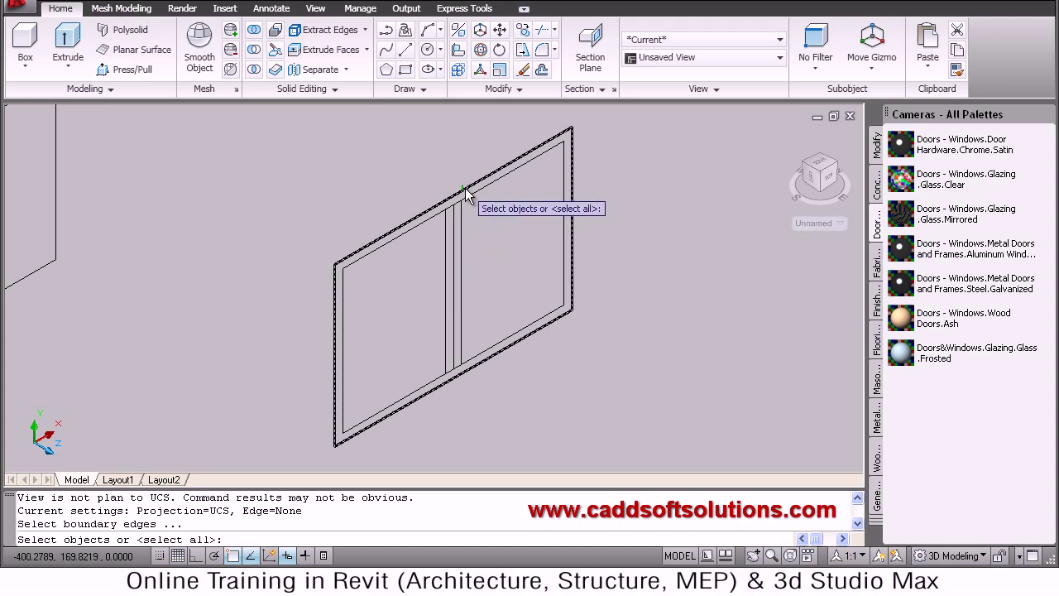
pyautogui.click(464, 191)
pyautogui.press('Return')
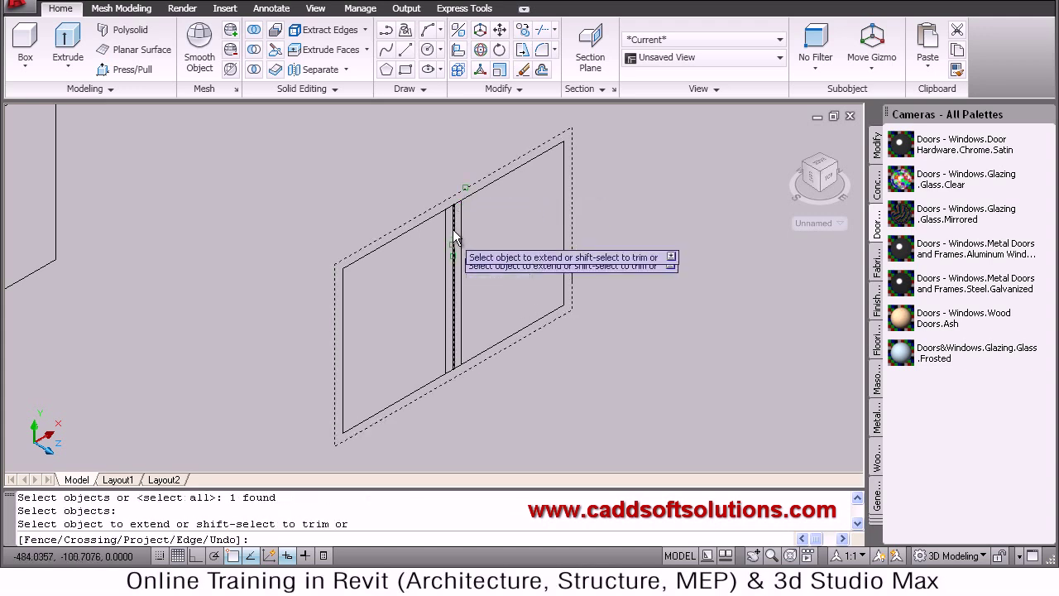
pyautogui.click(453, 221)
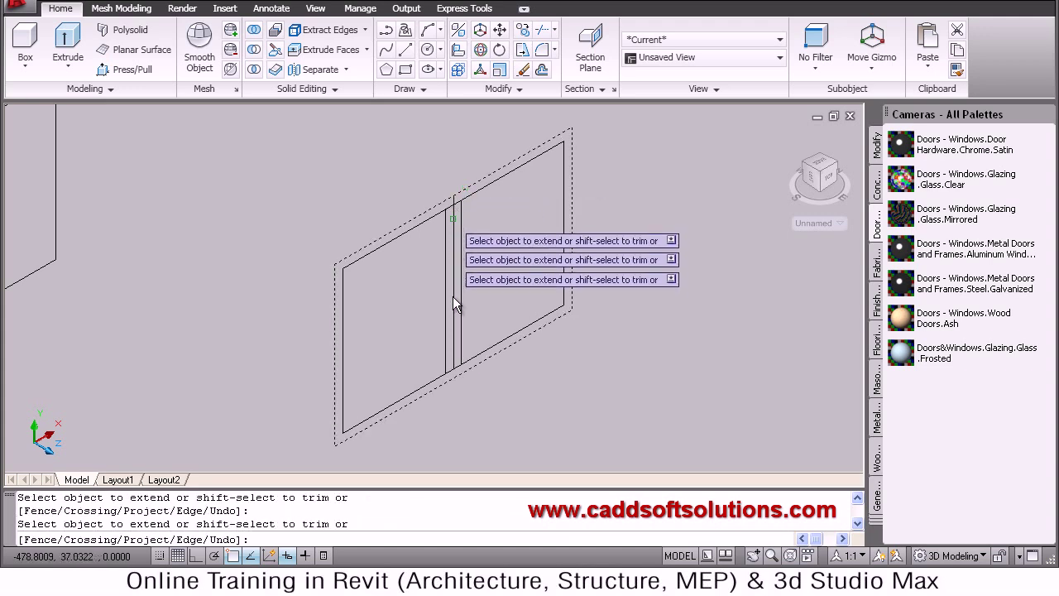
pyautogui.click(452, 340)
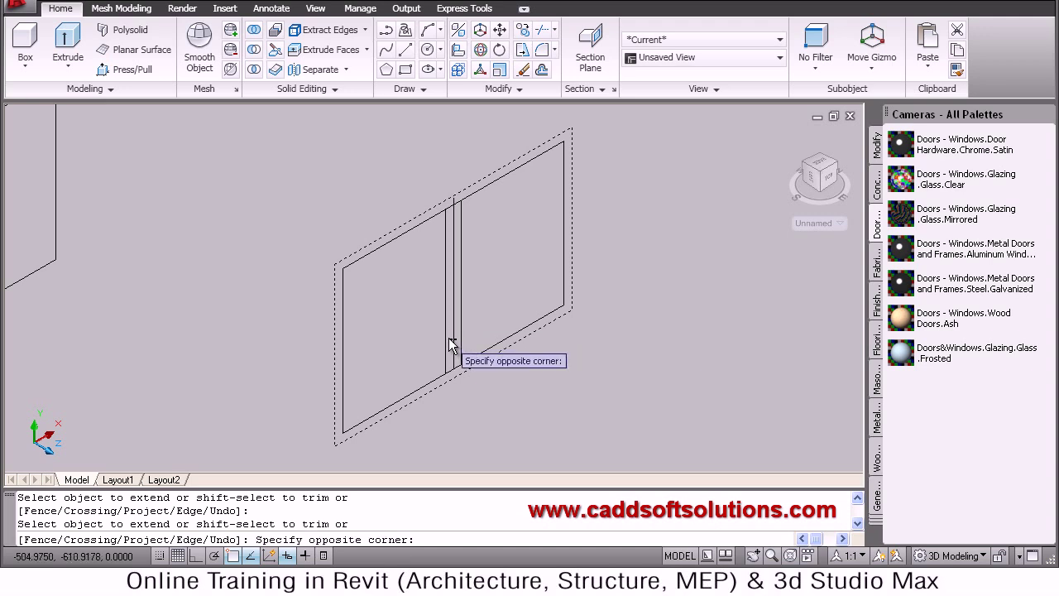
pyautogui.click(488, 273)
pyautogui.press('Return')
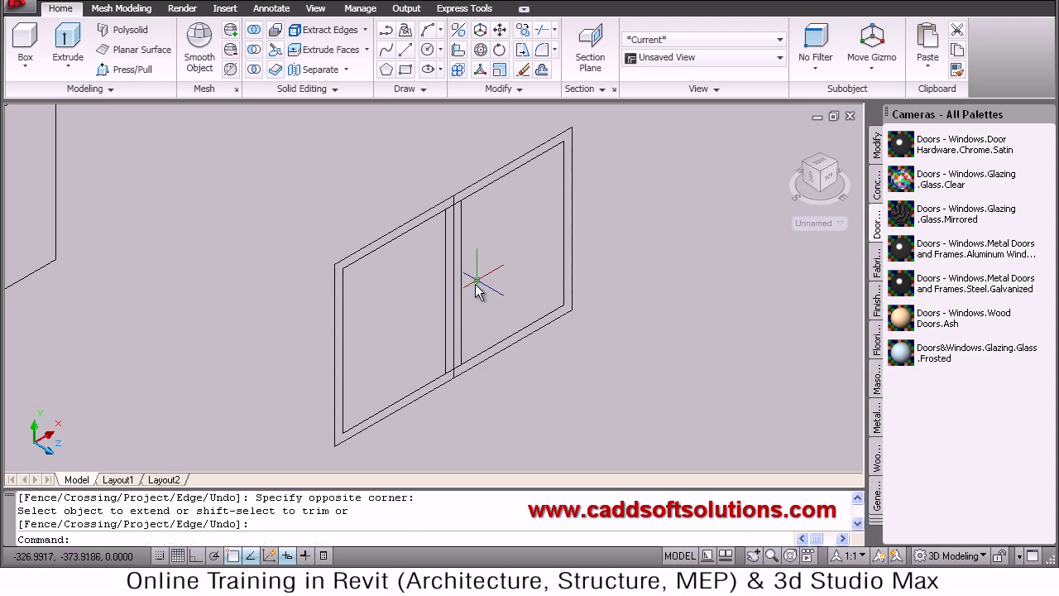
# Step: Trim the top and bottom frame segments lying between the two mullion edges
pyautogui.write('tr')
pyautogui.press('Return')
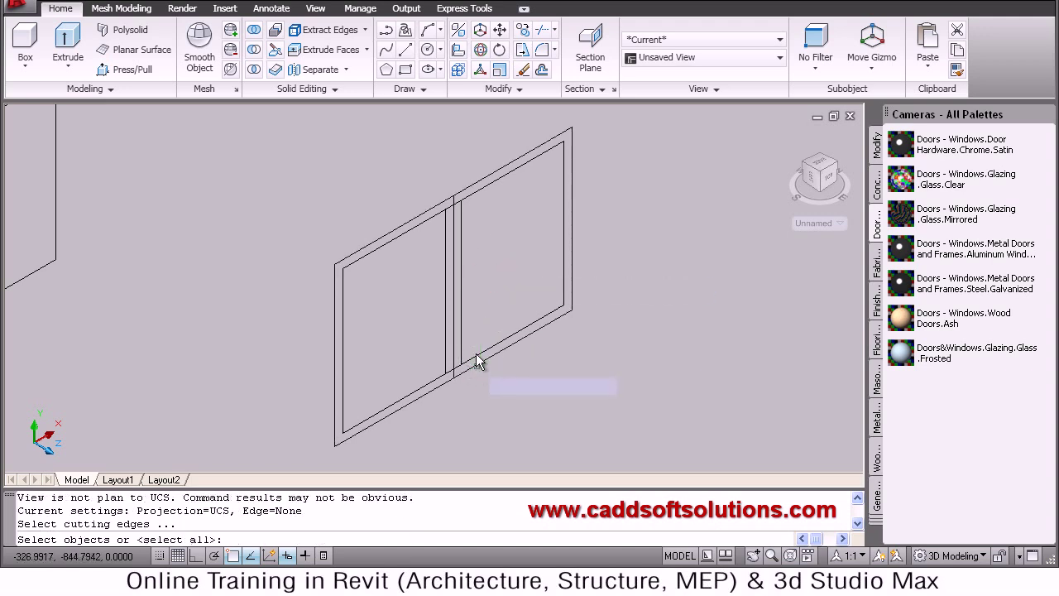
pyautogui.click(461, 333)
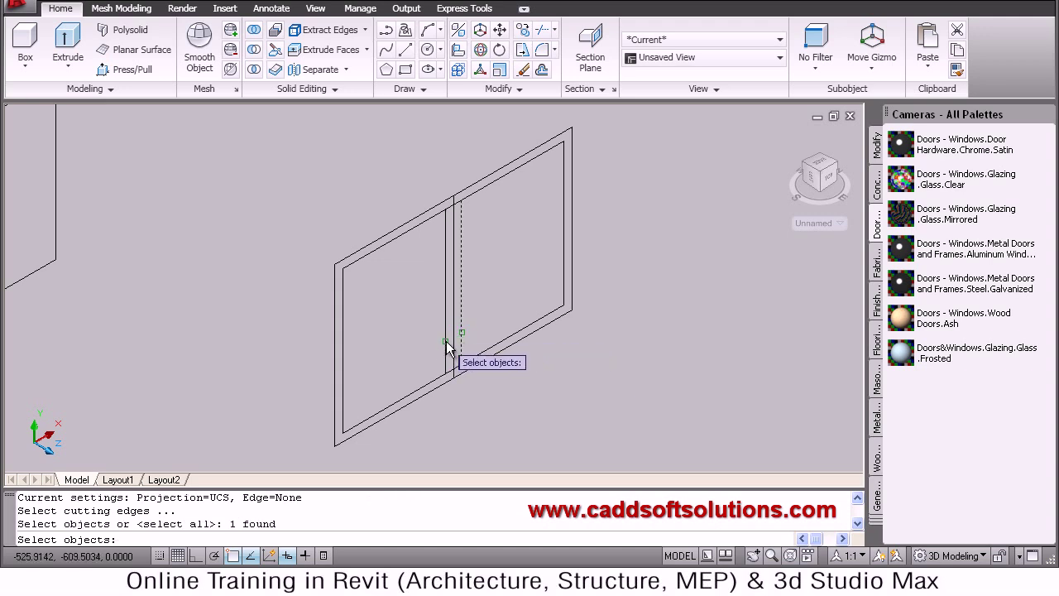
pyautogui.click(445, 350)
pyautogui.press('Return')
pyautogui.click(451, 374)
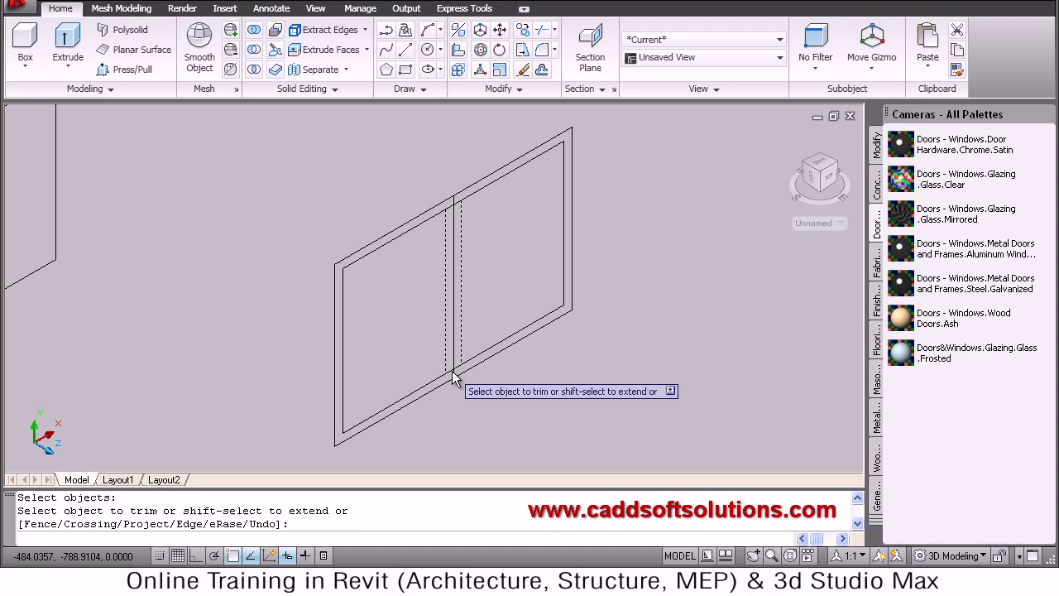
pyautogui.click(453, 208)
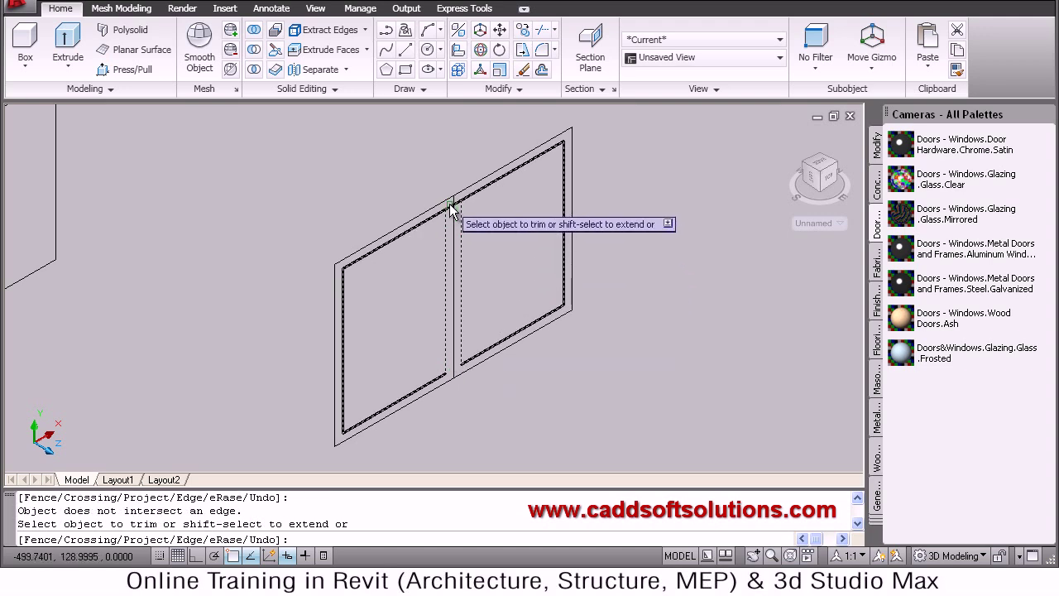
pyautogui.click(452, 207)
pyautogui.press('Return')
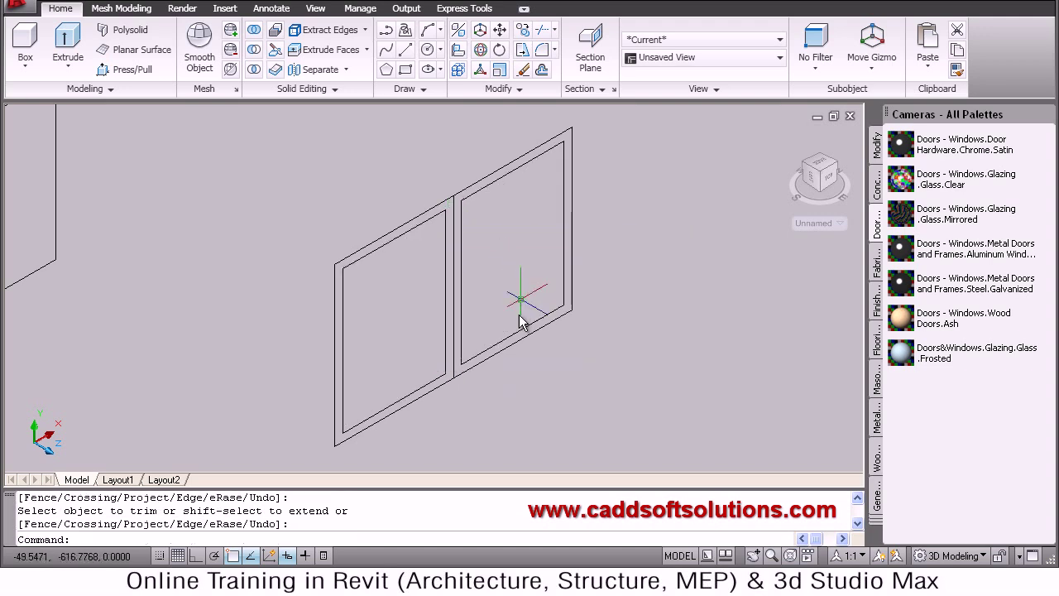
pyautogui.press('Escape')
pyautogui.press('Escape')
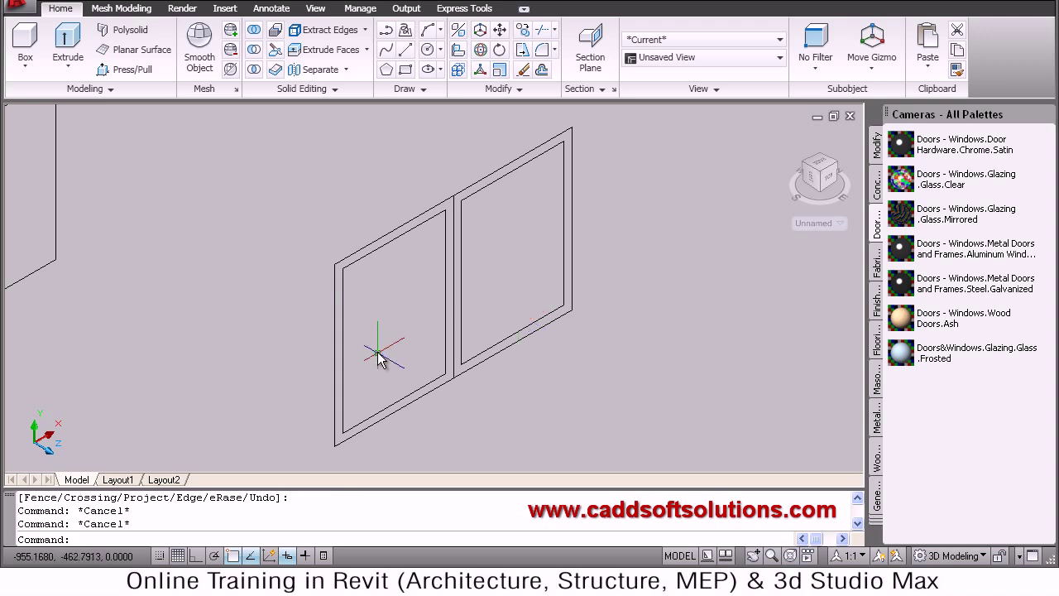
# Step: Draw a 650-long horizontal line from the left frame's midpoint across the pane
pyautogui.write('l')
pyautogui.press('Return')
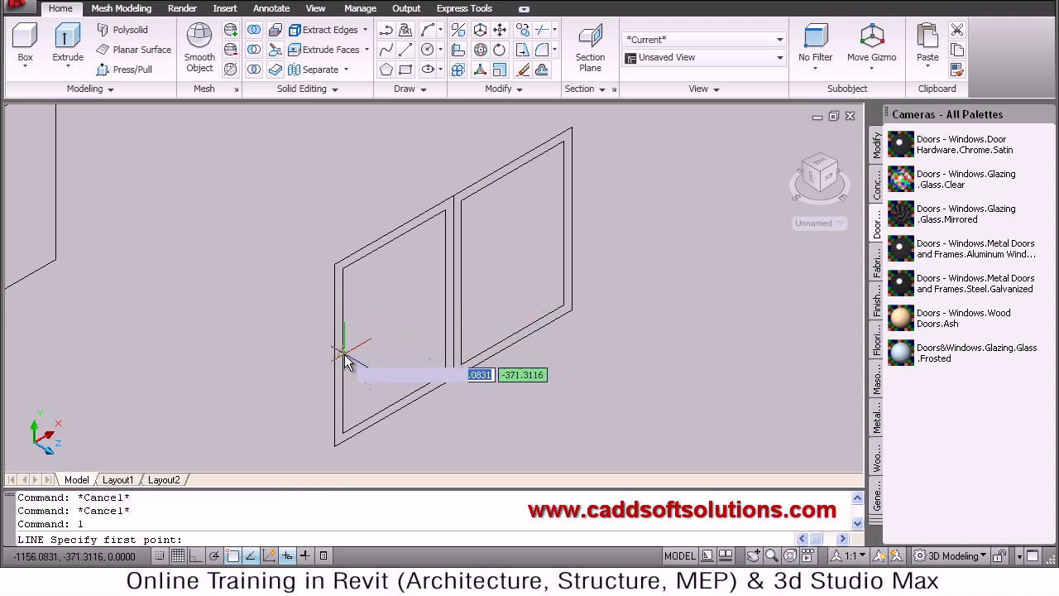
pyautogui.click(344, 354)
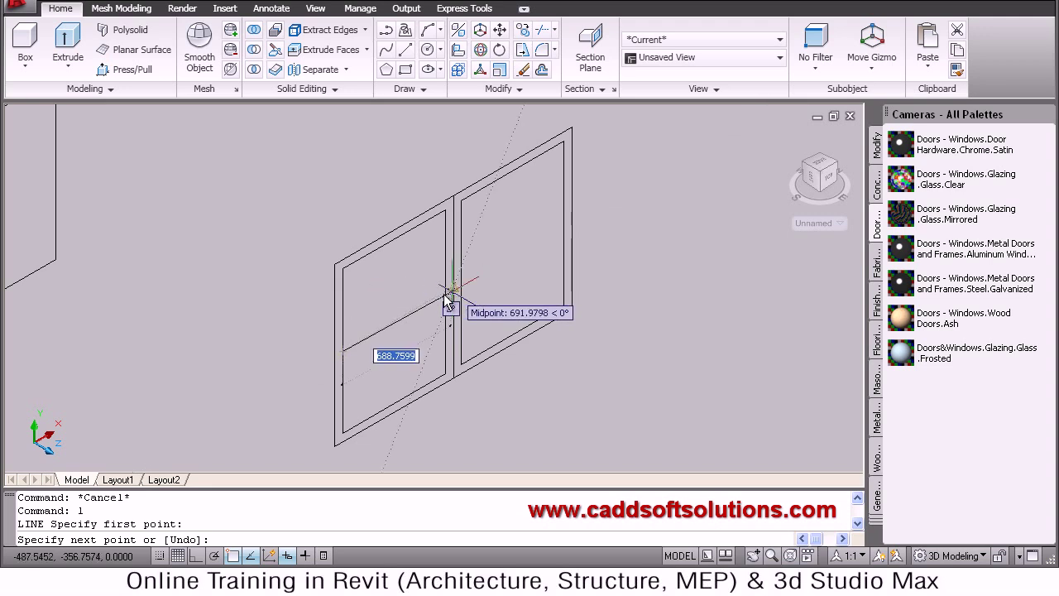
pyautogui.write('650')
pyautogui.press('Return')
pyautogui.press('Return')
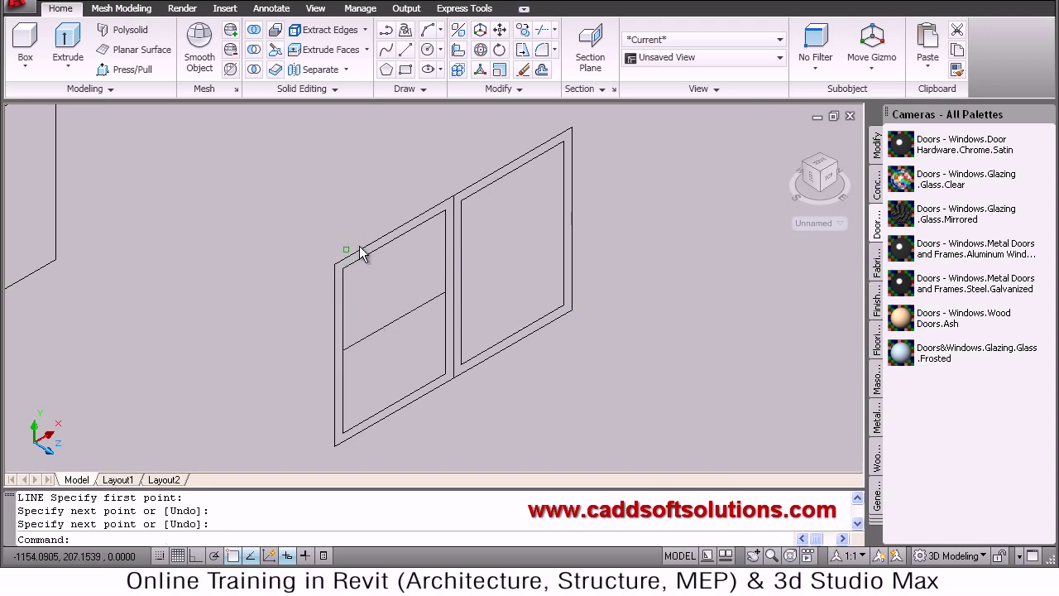
pyautogui.write('l')
pyautogui.press('Return')
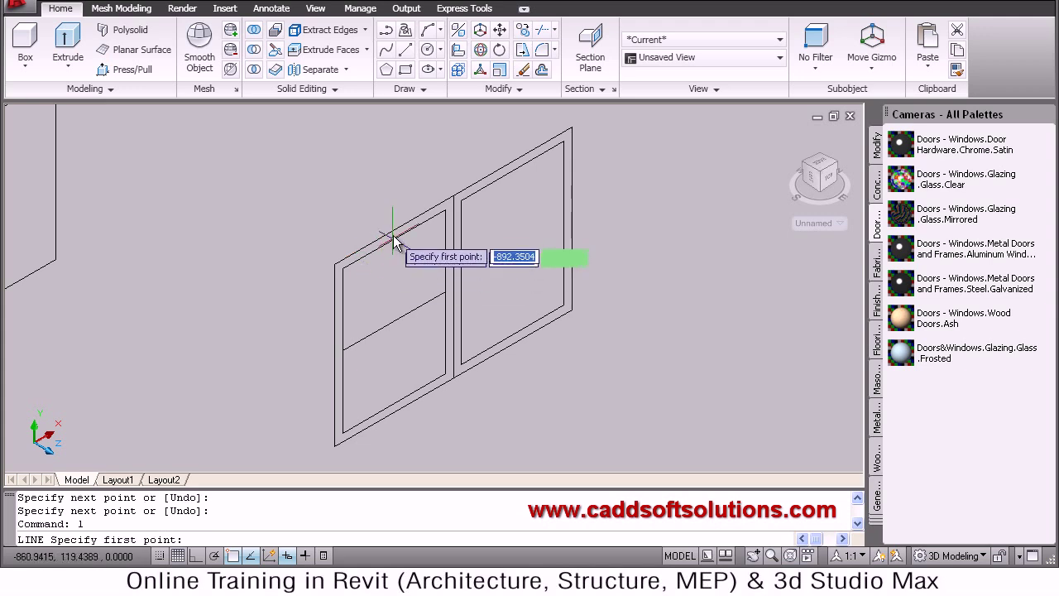
# Step: Draw a vertical line from the pane's top frame to the bottom rail's midpoint
pyautogui.click(394, 242)
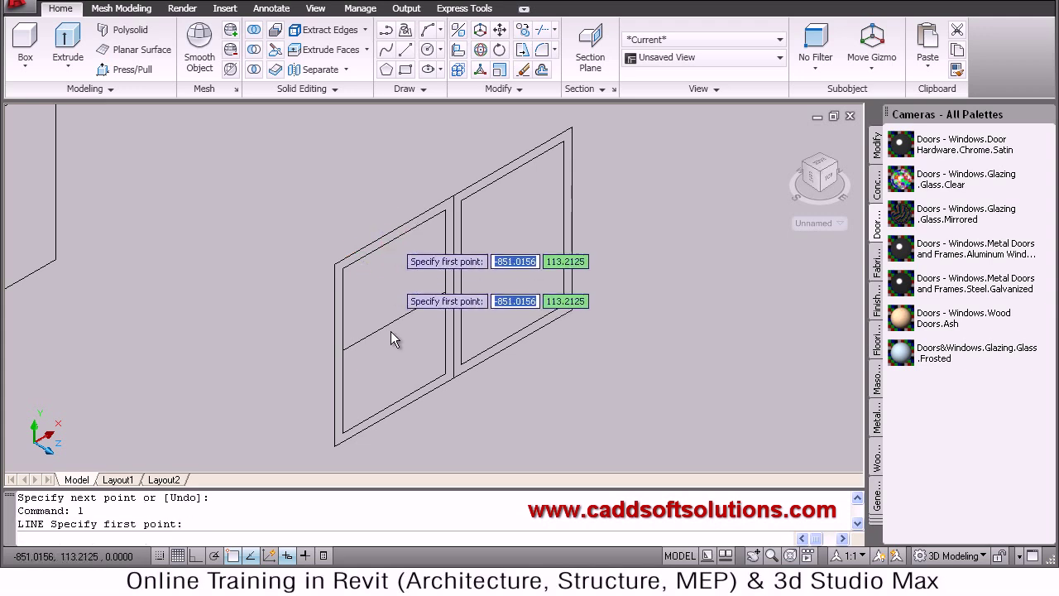
pyautogui.click(397, 389)
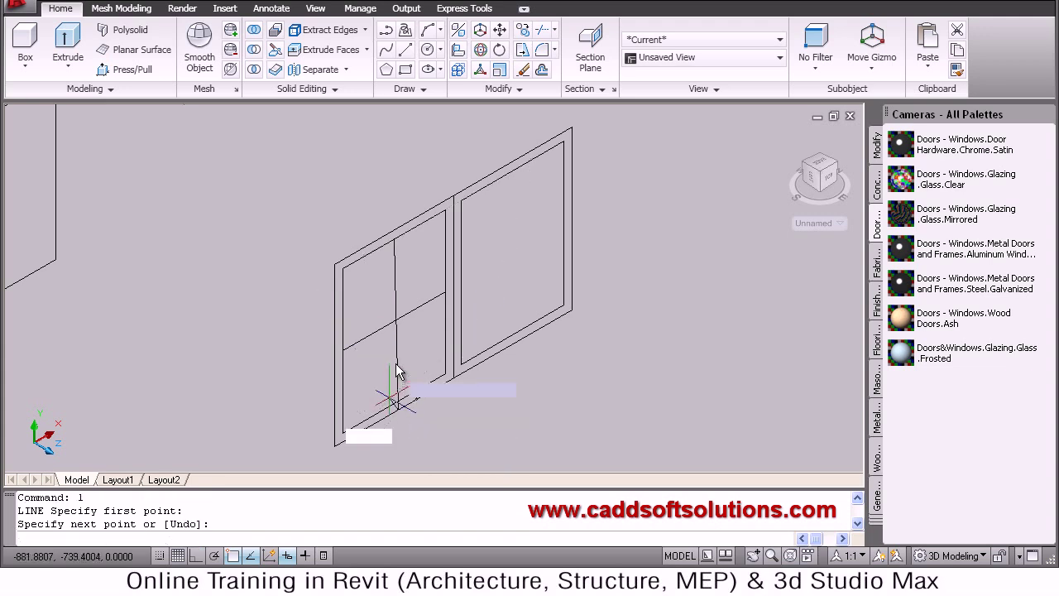
pyautogui.write('u')
pyautogui.press('Return')
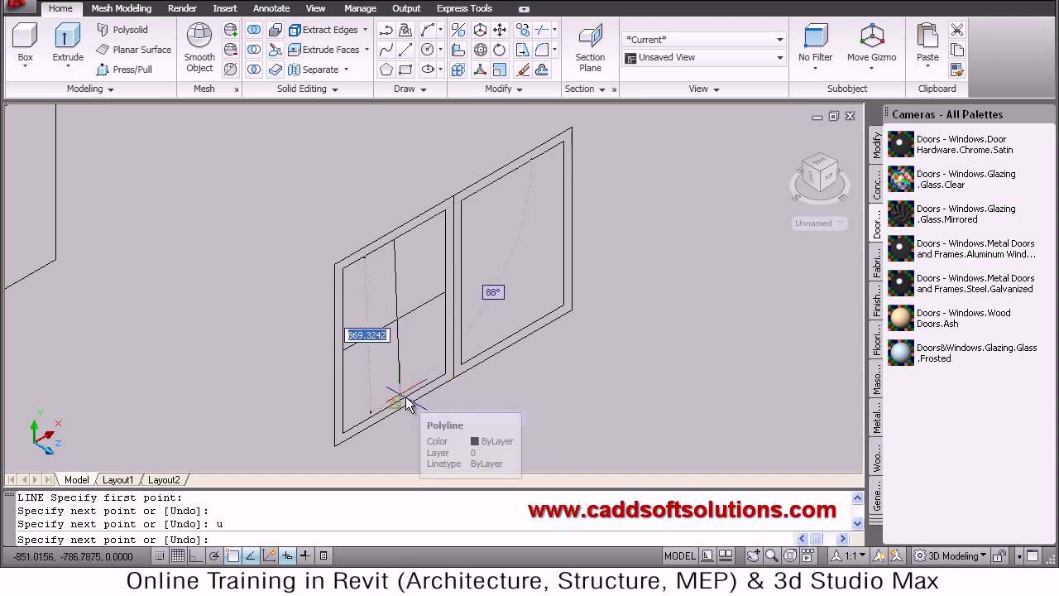
pyautogui.click(406, 399)
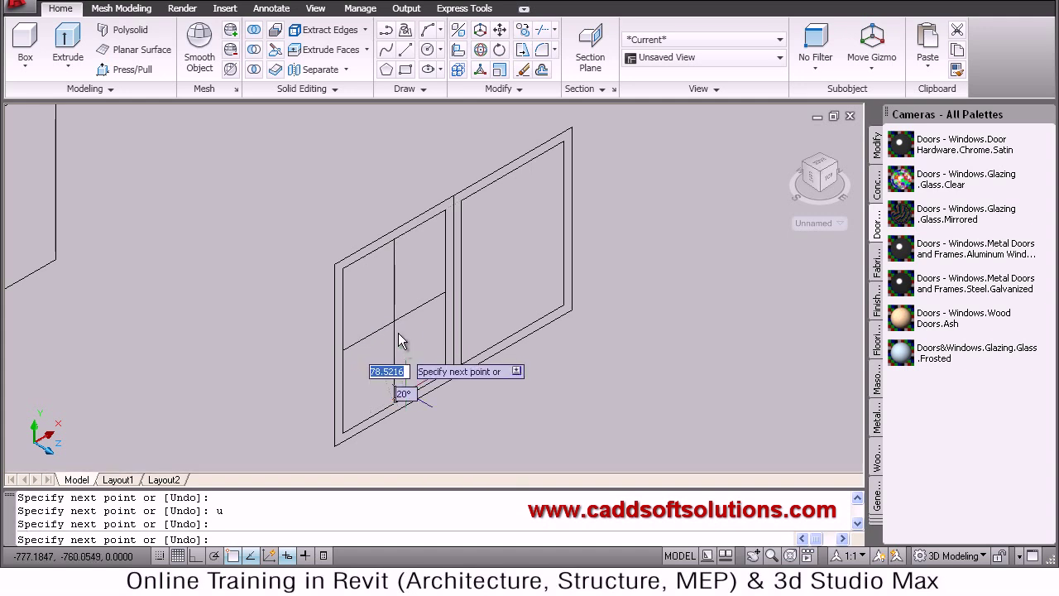
pyautogui.press('Return')
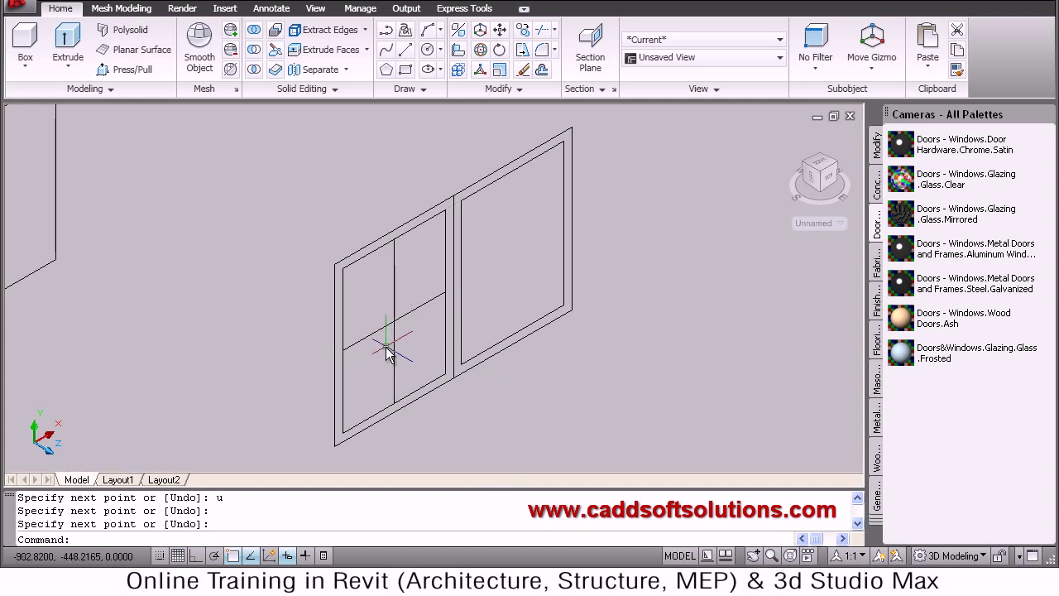
# Step: Offset the horizontal transom line 25 units above and below
pyautogui.write('o')
pyautogui.press('Return')
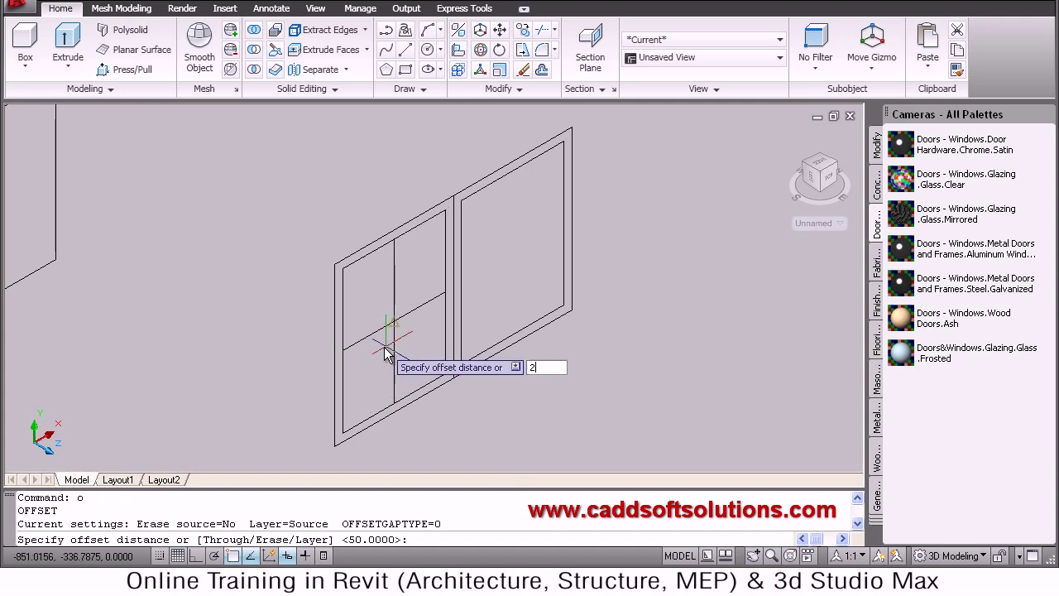
pyautogui.write('25')
pyautogui.press('Return')
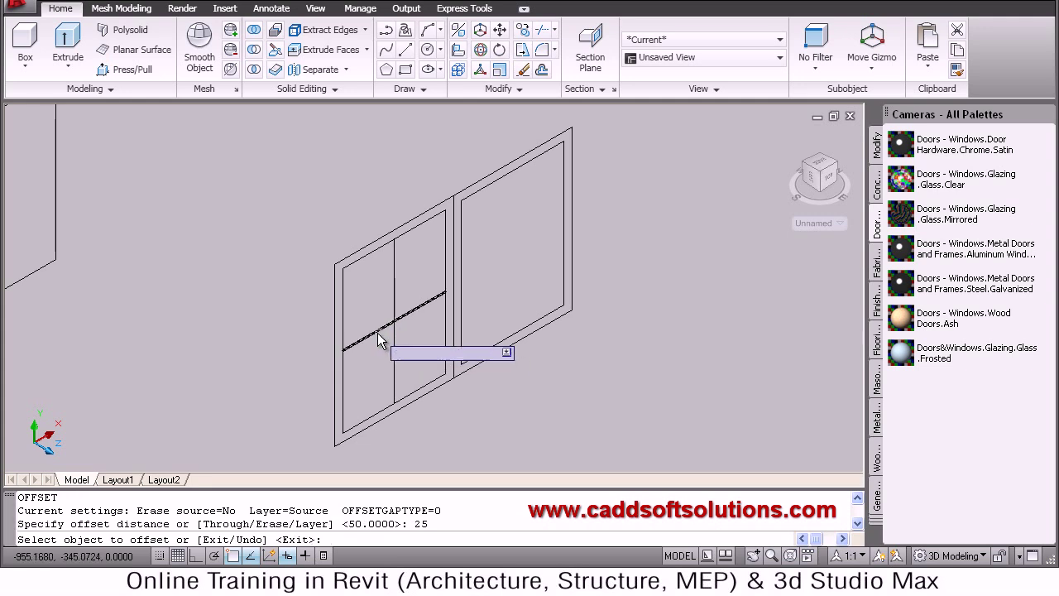
pyautogui.click(382, 328)
pyautogui.click(380, 311)
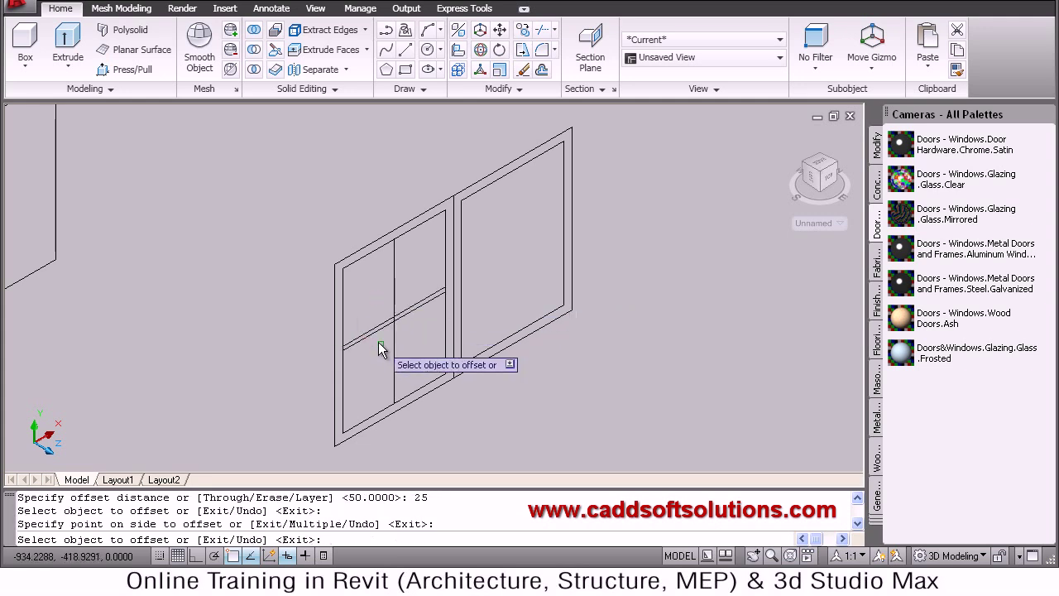
pyautogui.click(379, 331)
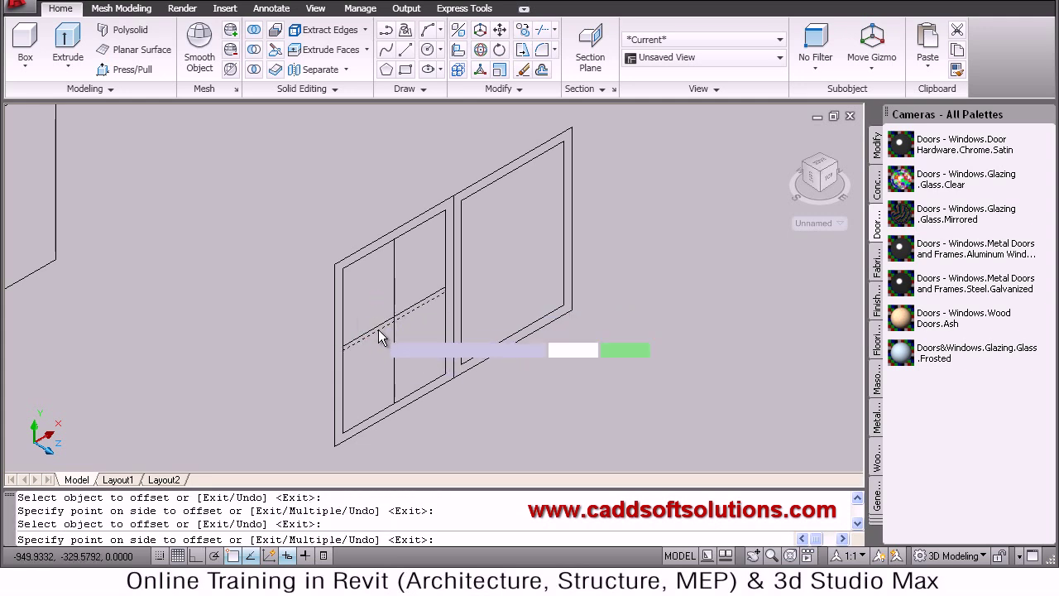
pyautogui.click(382, 378)
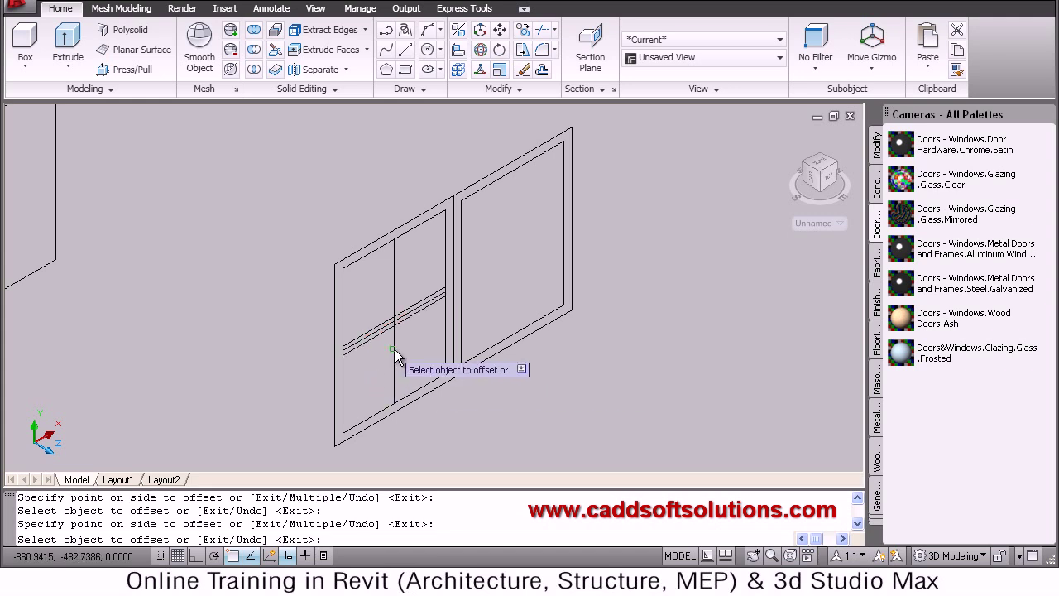
# Step: Offset the vertical line 25 units to each side, then select its centre line
pyautogui.click(397, 348)
pyautogui.click(393, 347)
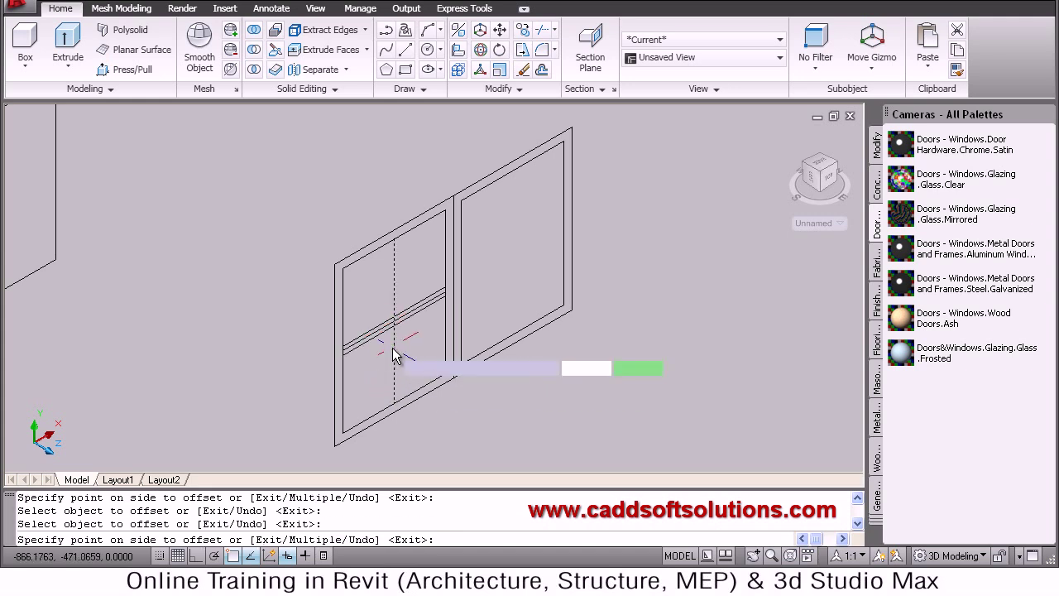
pyautogui.click(425, 332)
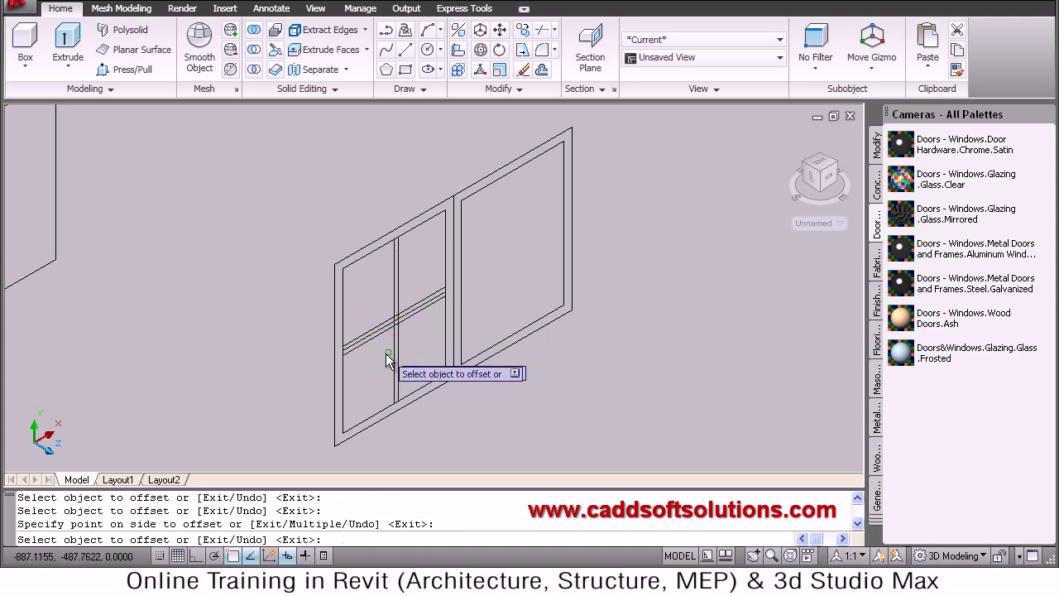
pyautogui.click(395, 349)
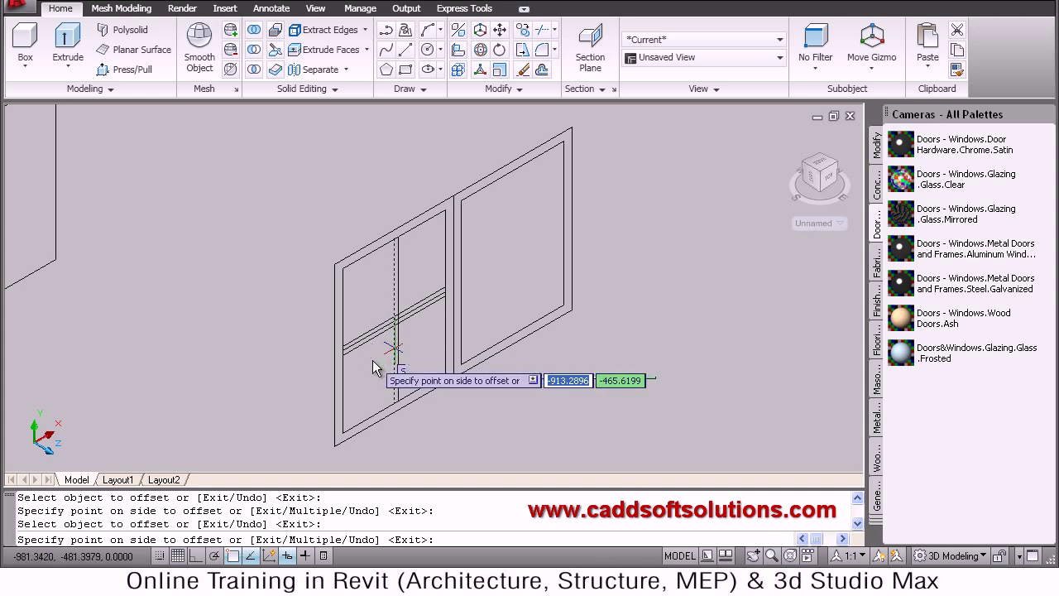
pyautogui.click(372, 360)
pyautogui.press('Return')
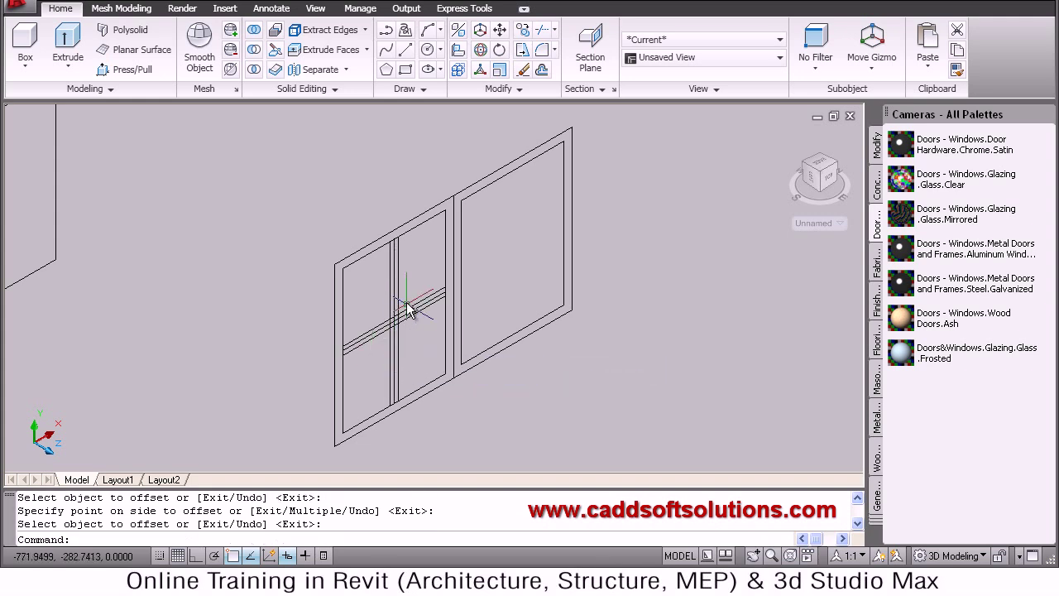
pyautogui.scroll(2, 396, 339)
pyautogui.click(393, 333)
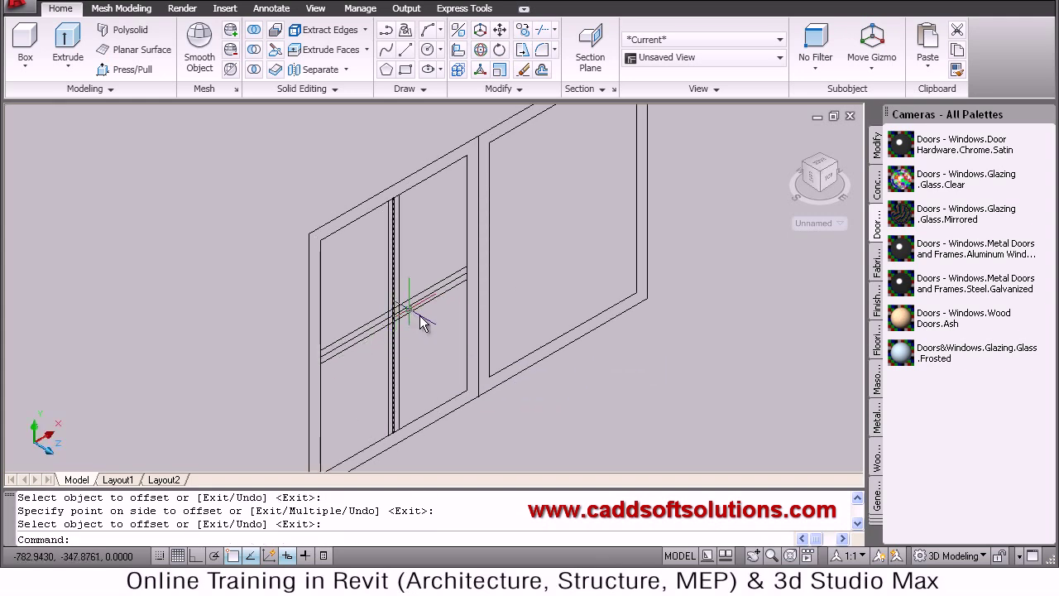
pyautogui.scroll(2, 390, 330)
pyautogui.scroll(3, 391, 330)
# Step: Erase the rail and mullion centre lines, keeping only their paired offset edge lines
pyautogui.write('e')
pyautogui.press('Return')
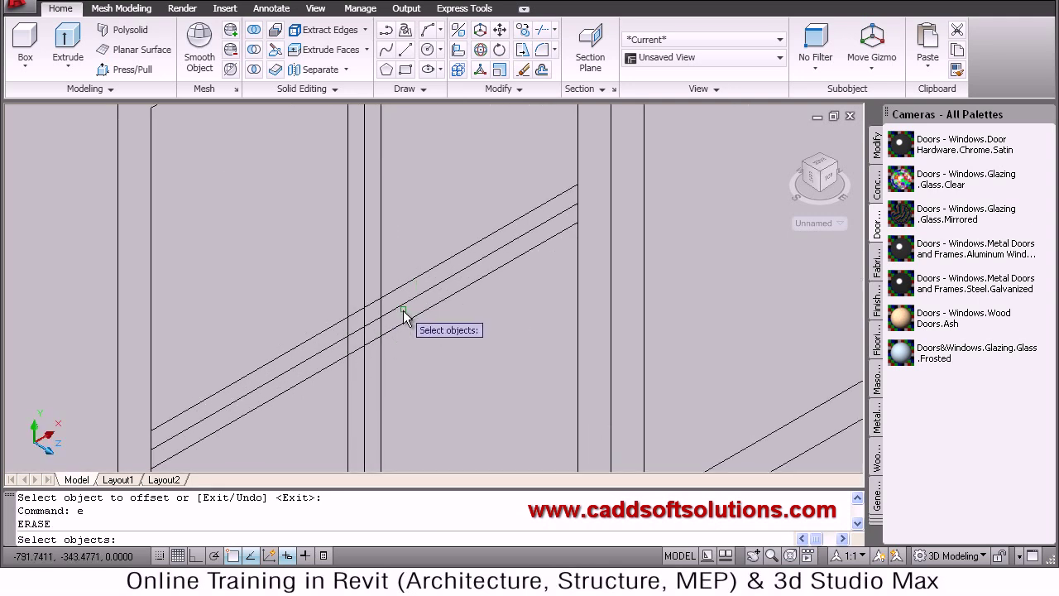
pyautogui.click(397, 314)
pyautogui.click(394, 308)
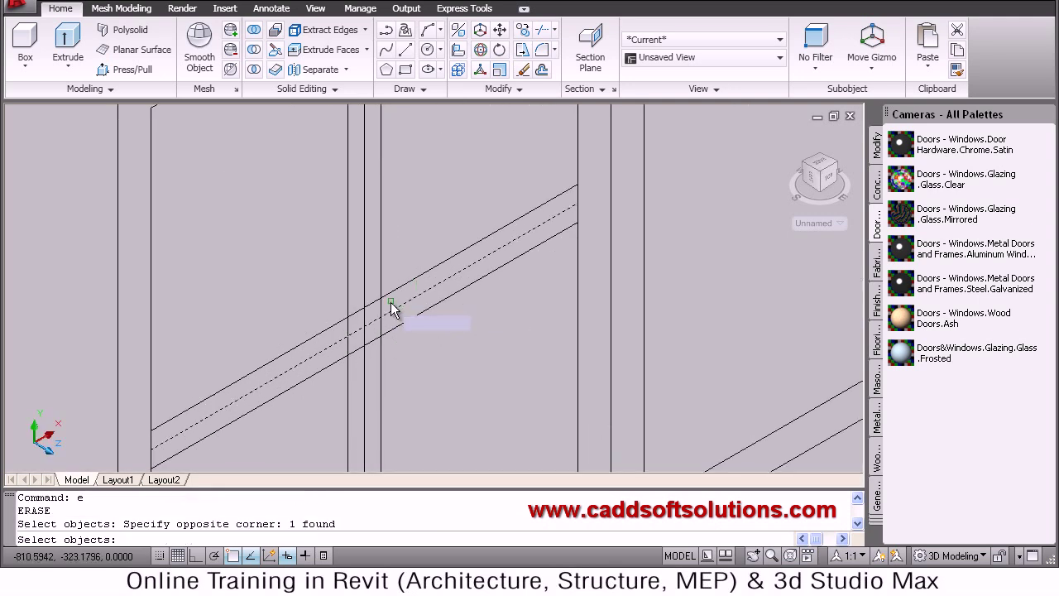
pyautogui.click(390, 304)
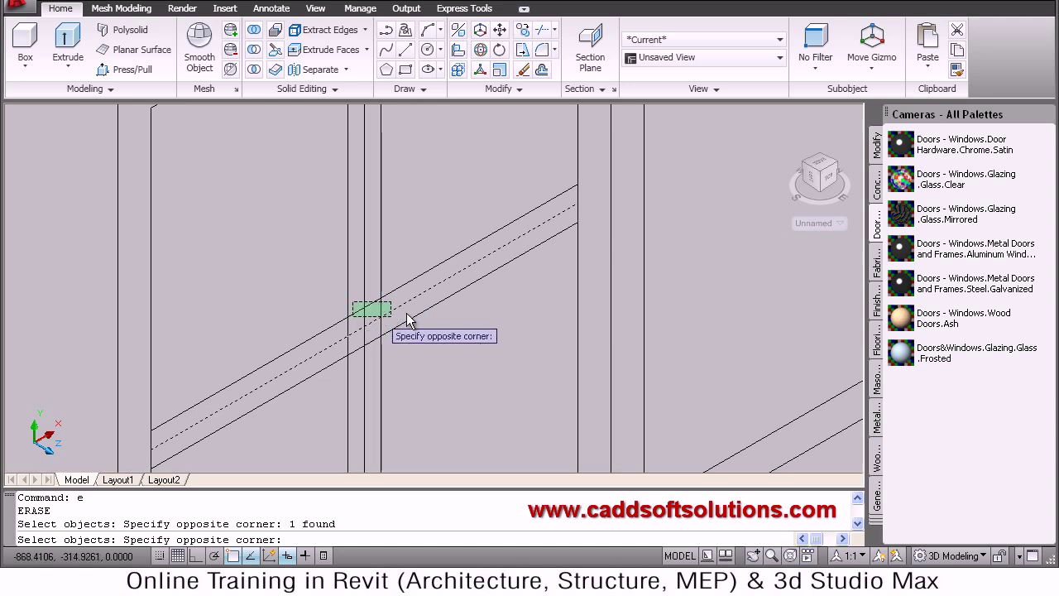
pyautogui.click(407, 320)
pyautogui.click(392, 303)
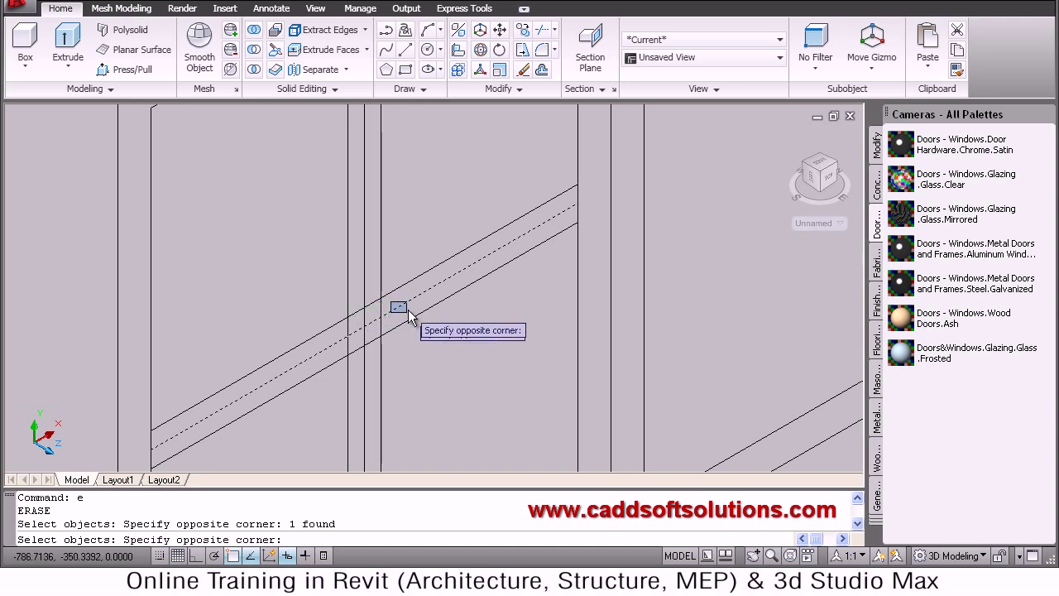
pyautogui.click(364, 319)
pyautogui.click(364, 319)
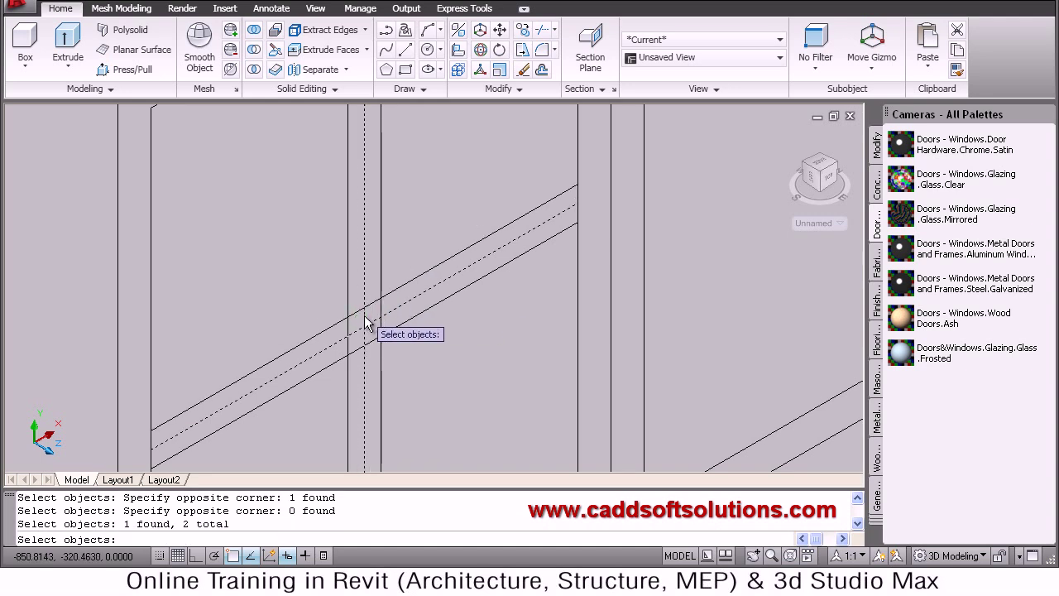
pyautogui.press('Return')
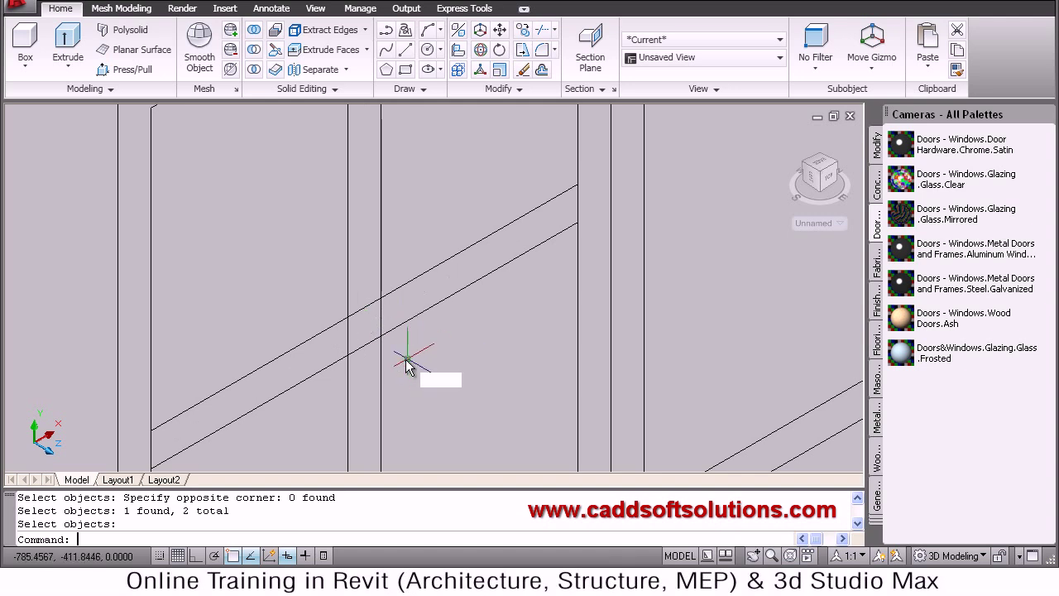
# Step: Trim the upper rail, lower rail and mullion segments inside the glazing-bar crossing
pyautogui.press('Return')
pyautogui.click(396, 370)
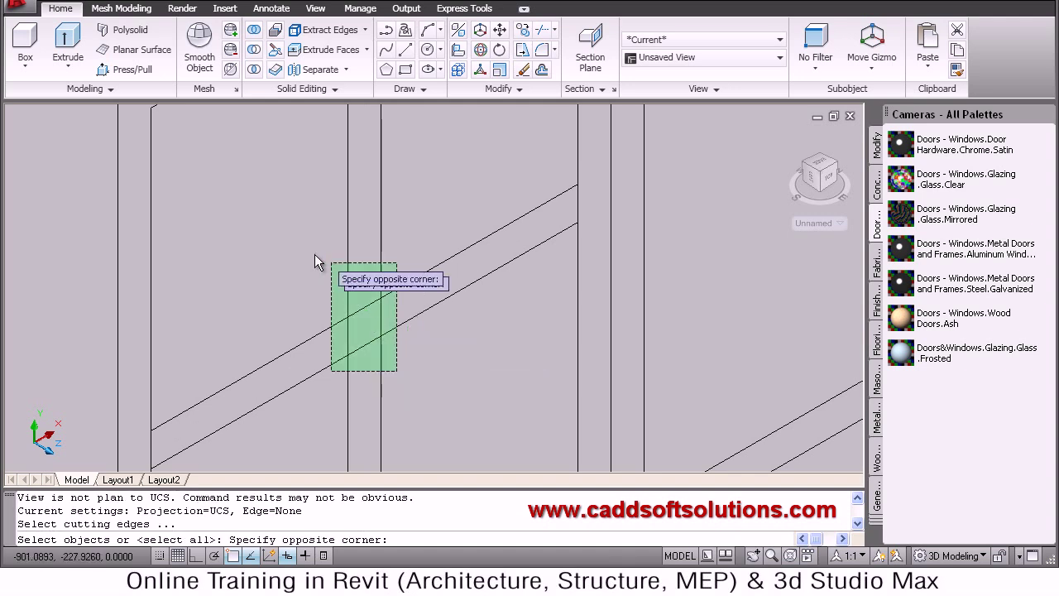
pyautogui.click(352, 330)
pyautogui.press('Return')
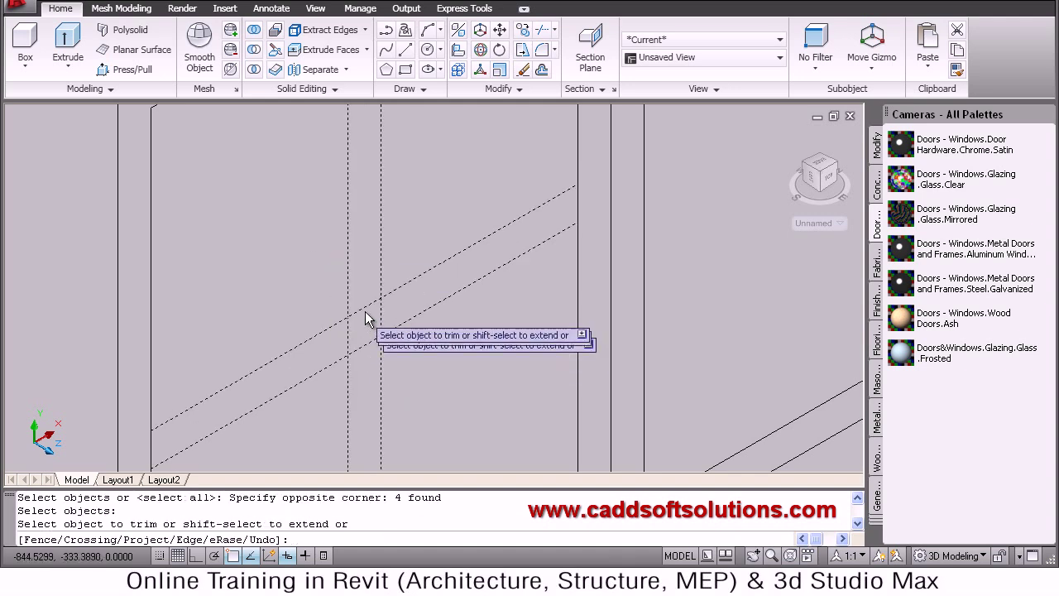
pyautogui.click(365, 315)
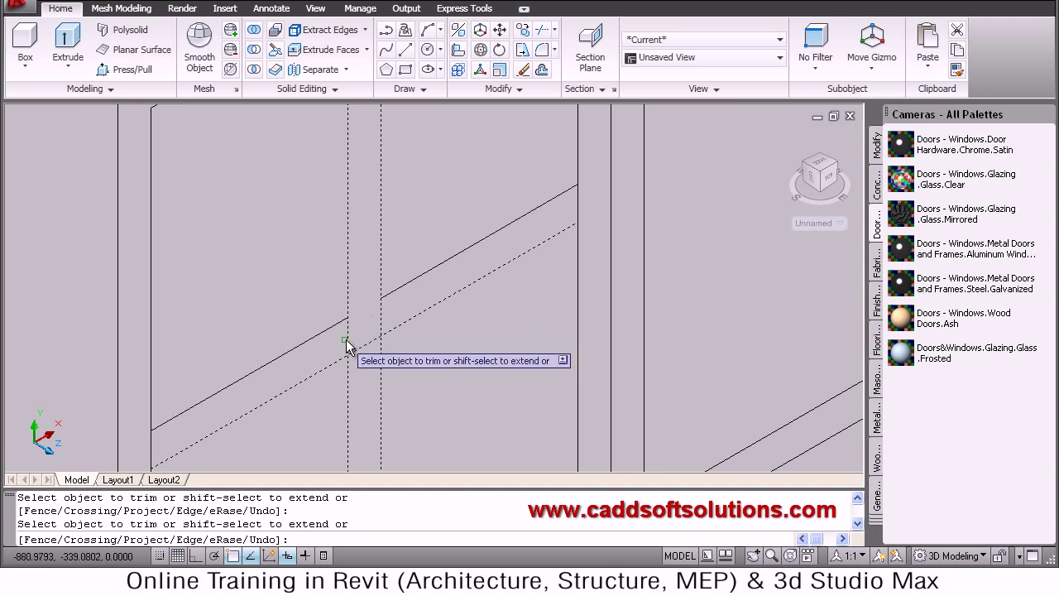
pyautogui.click(356, 347)
pyautogui.click(383, 311)
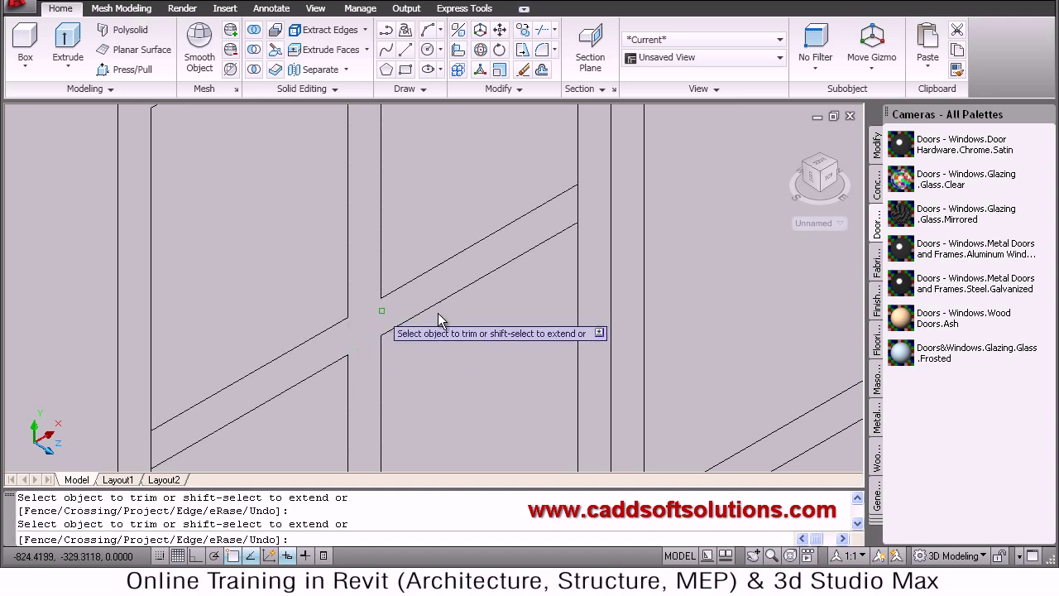
pyautogui.press('Return')
pyautogui.scroll(-4, 438, 322)
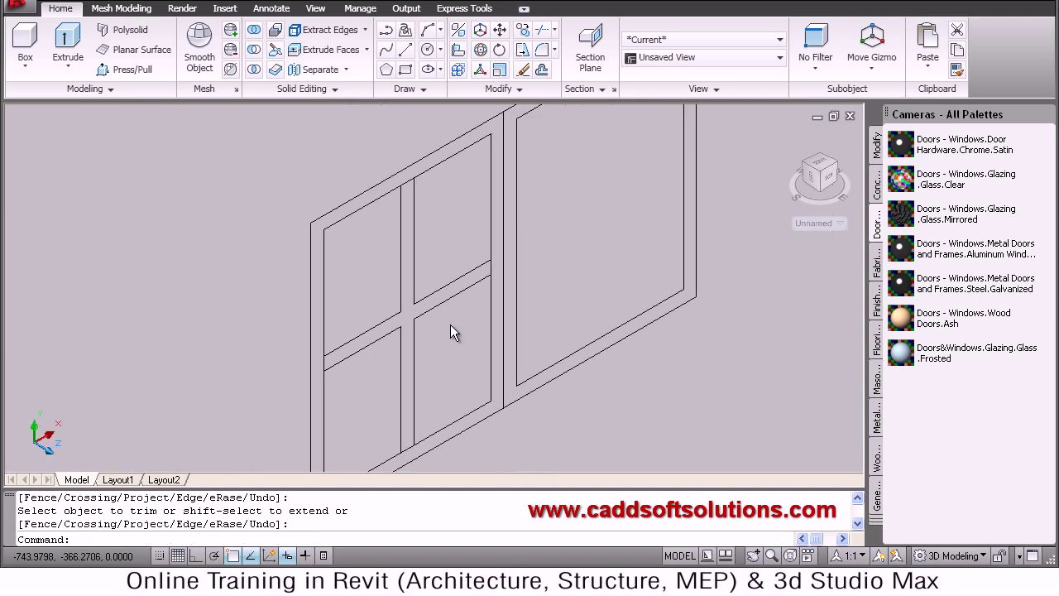
pyautogui.scroll(-3, 450, 324)
# Step: Start TRIM with the sash frame, mullion and rail lines as cutting edges
pyautogui.press('Escape')
pyautogui.click(461, 333)
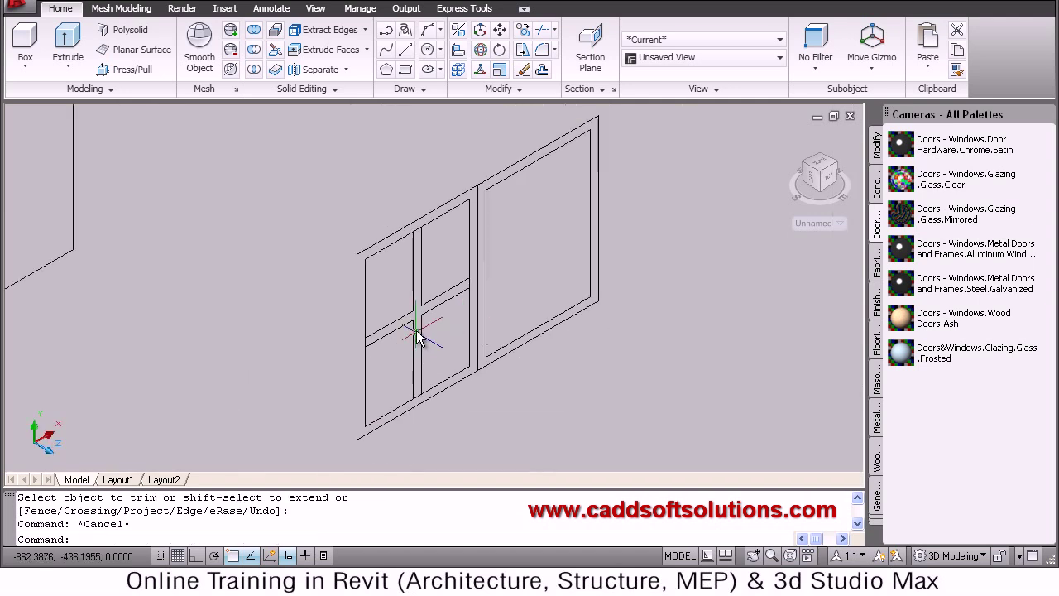
pyautogui.press('Return')
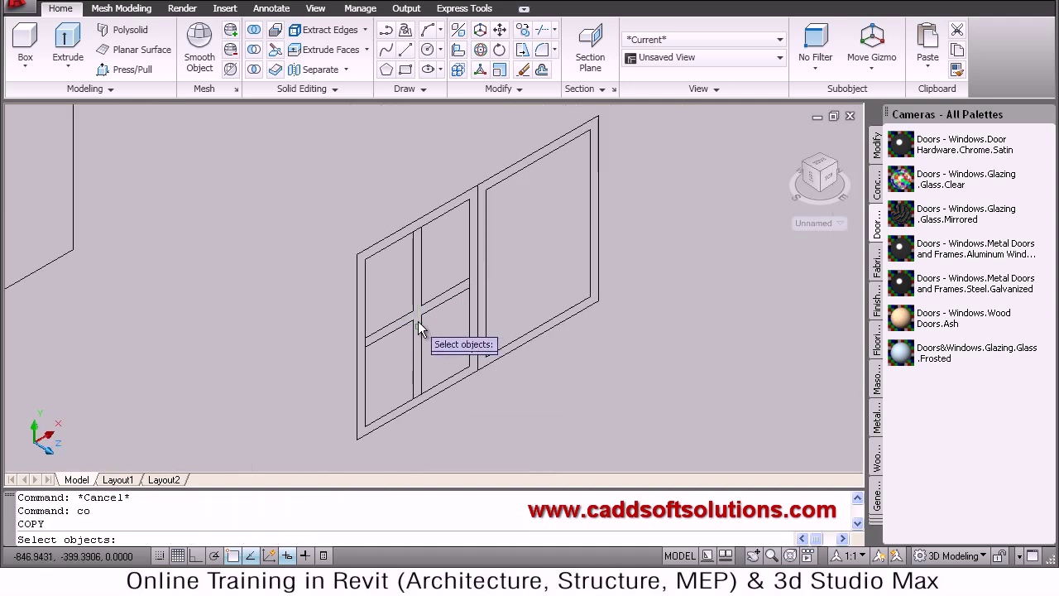
pyautogui.press('Escape')
pyautogui.press('Escape')
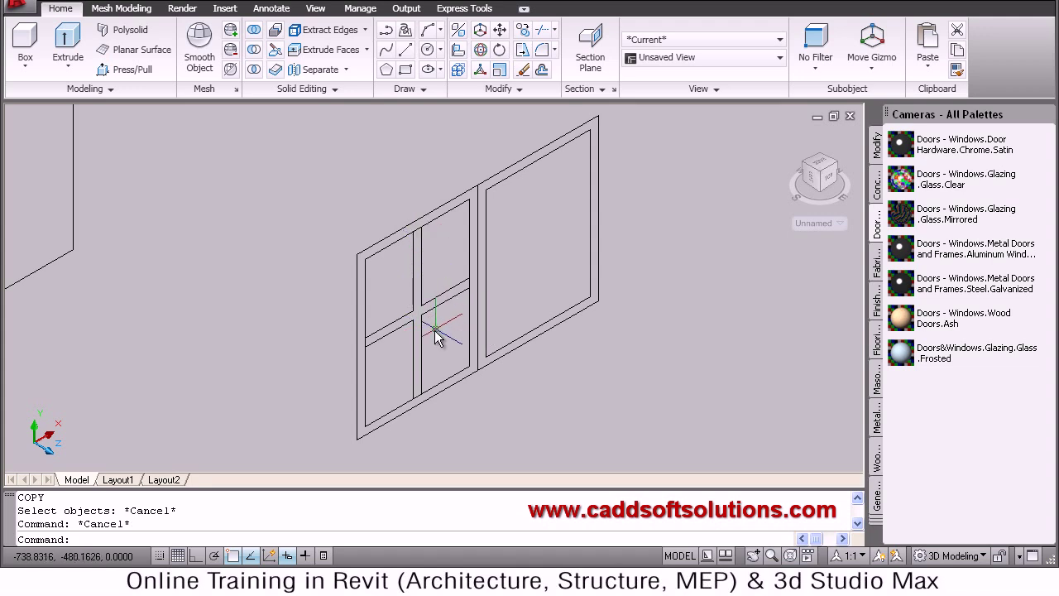
pyautogui.scroll(2, 428, 315)
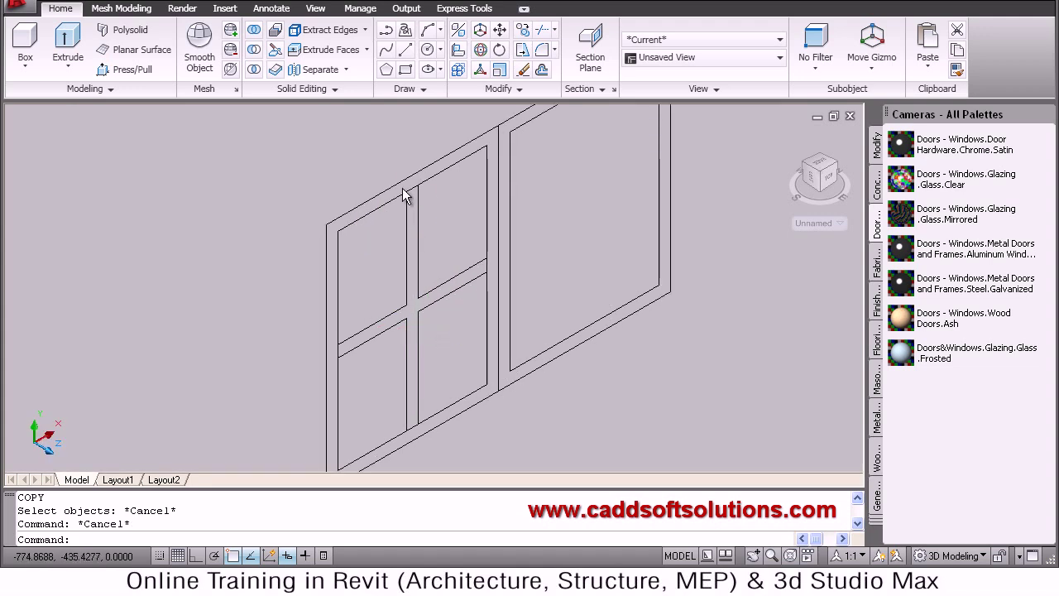
pyautogui.write('tr')
pyautogui.press('Return')
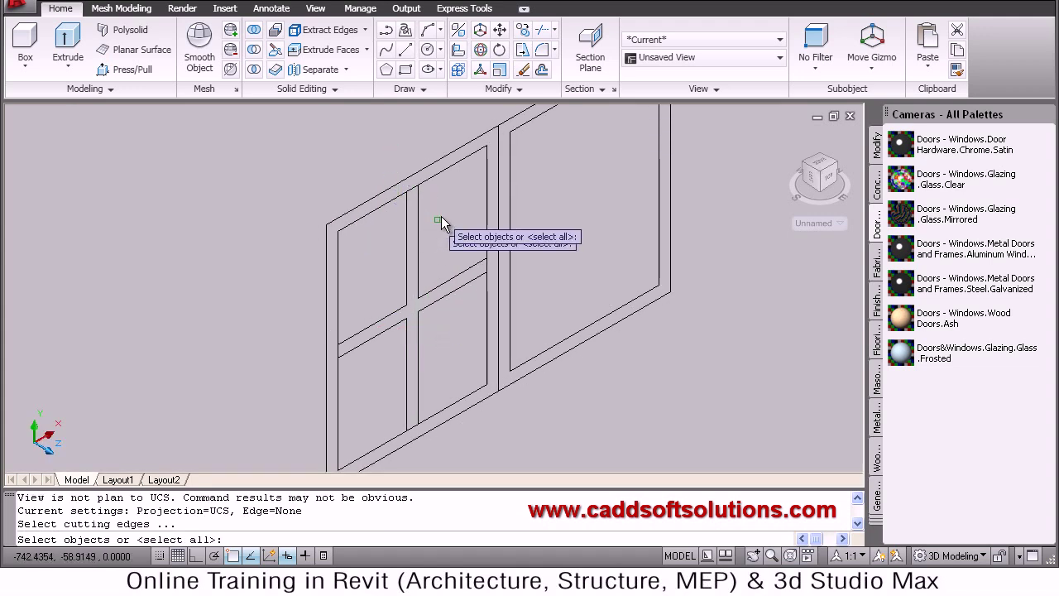
pyautogui.click(382, 150)
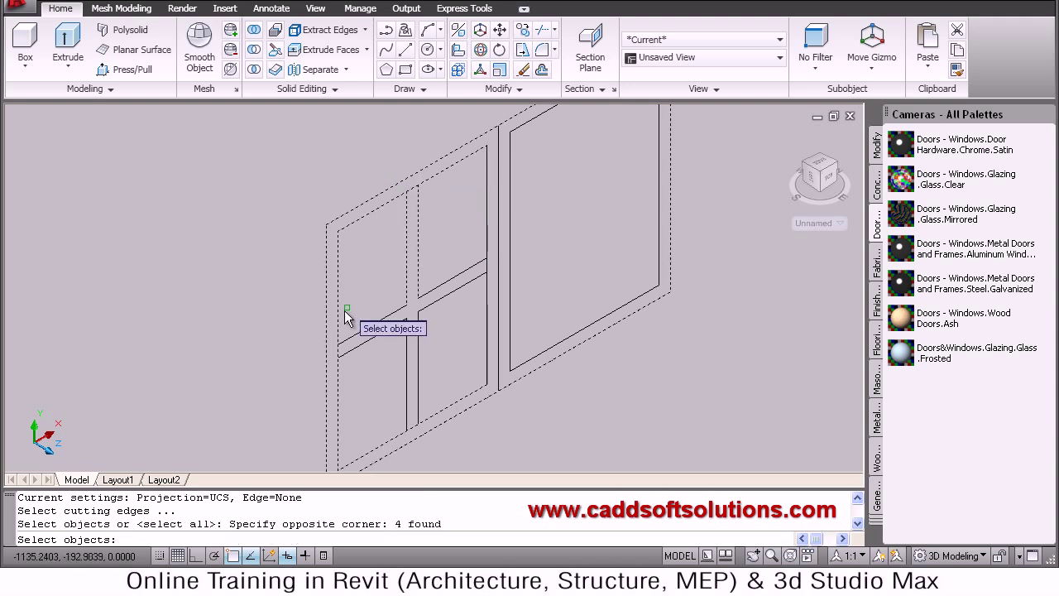
pyautogui.click(345, 308)
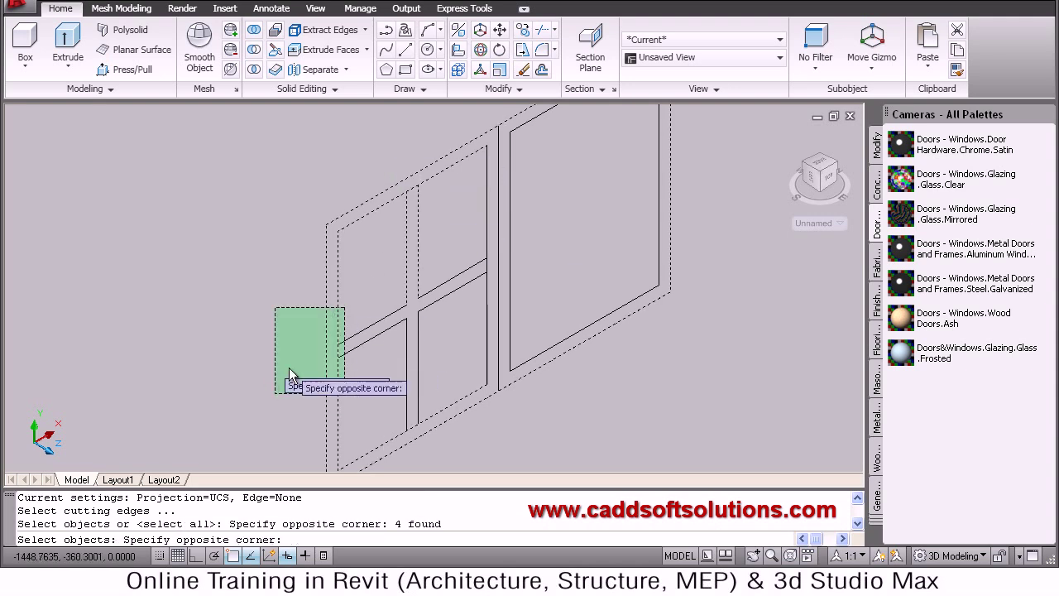
pyautogui.click(276, 393)
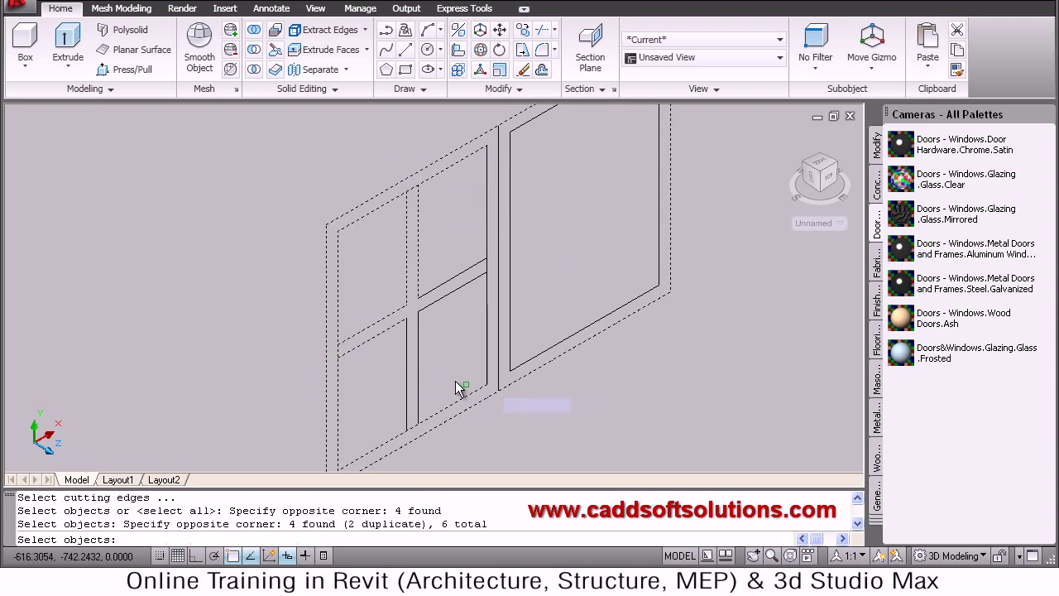
pyautogui.click(396, 440)
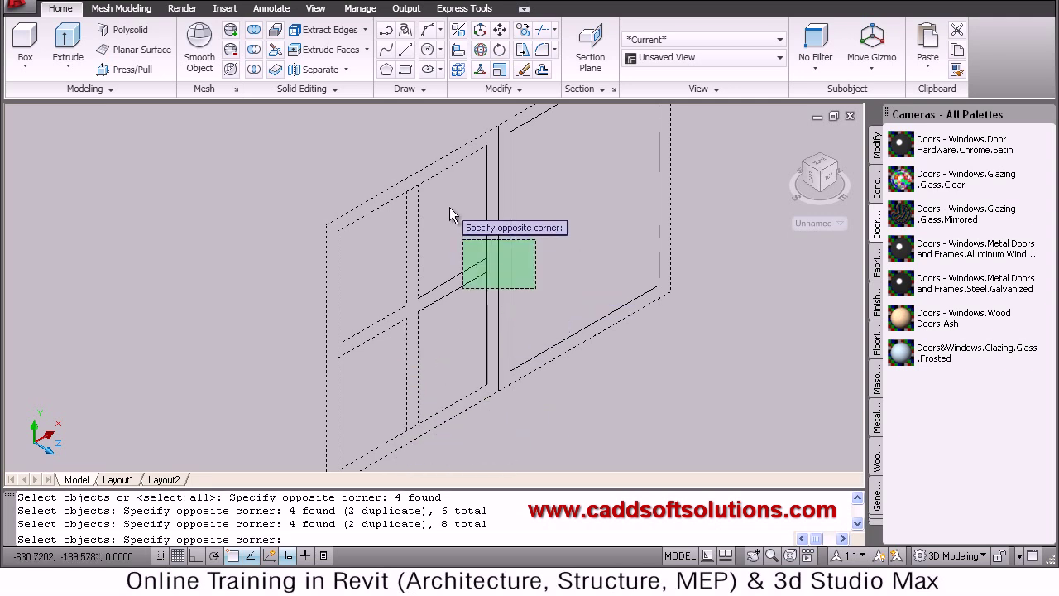
pyautogui.click(445, 283)
pyautogui.press('Return')
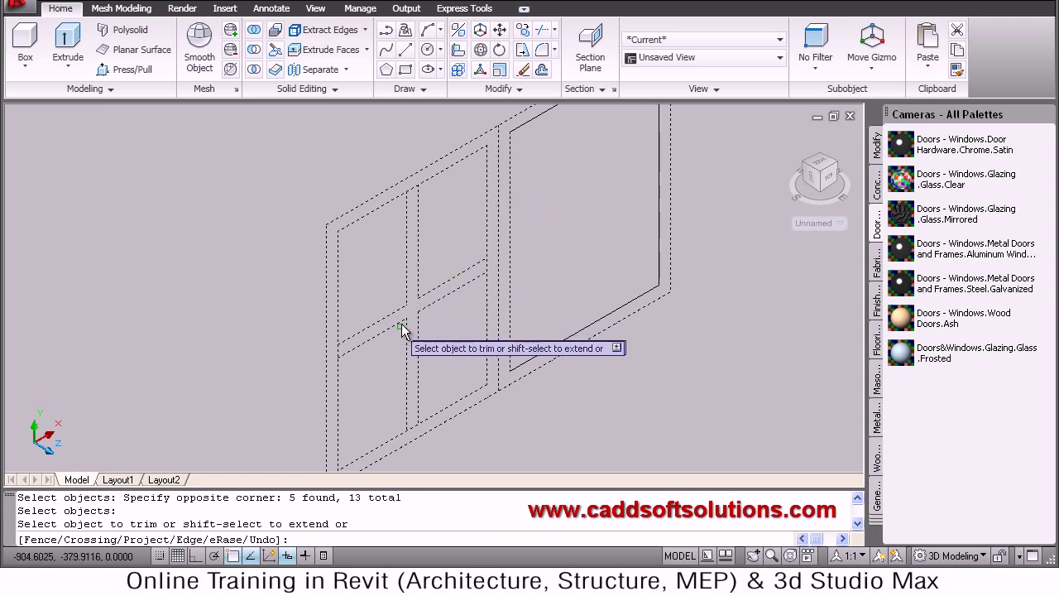
# Step: Trim the mullion and rail segments overshooting the left sash's inner frame
pyautogui.click(337, 358)
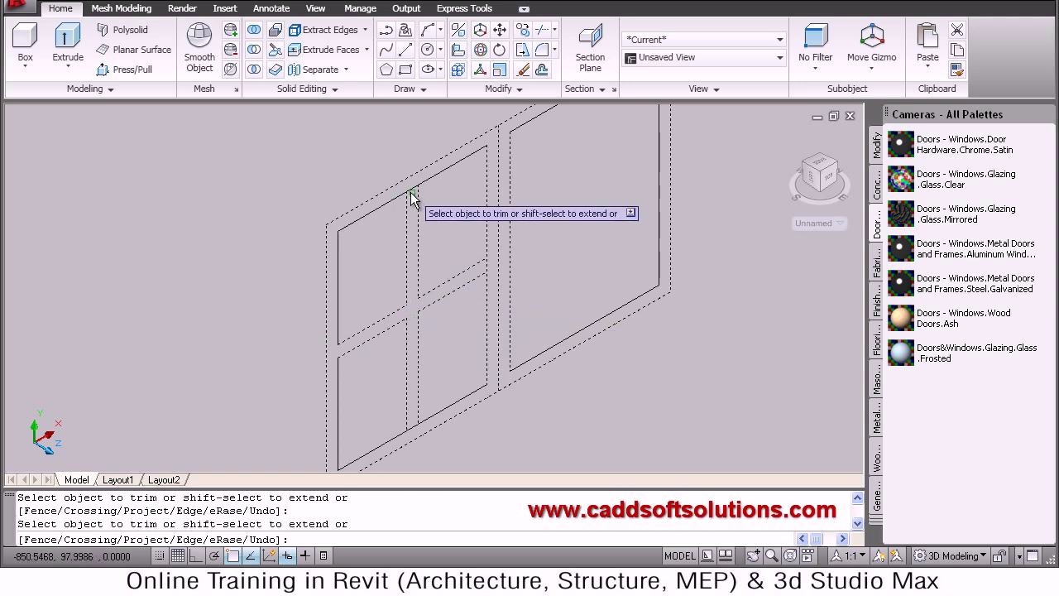
pyautogui.click(408, 192)
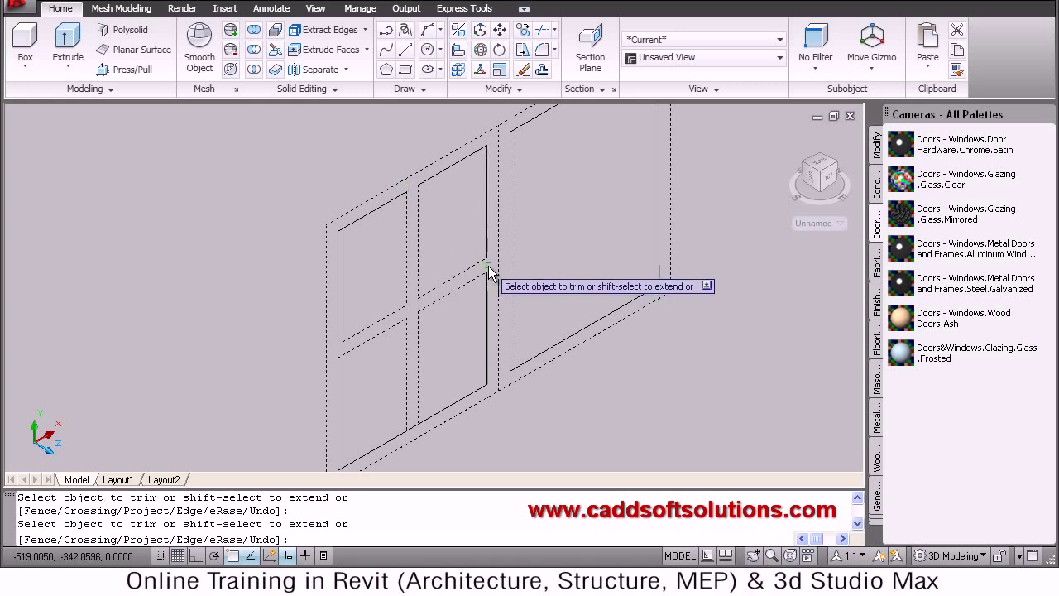
pyautogui.click(488, 265)
pyautogui.press('Escape')
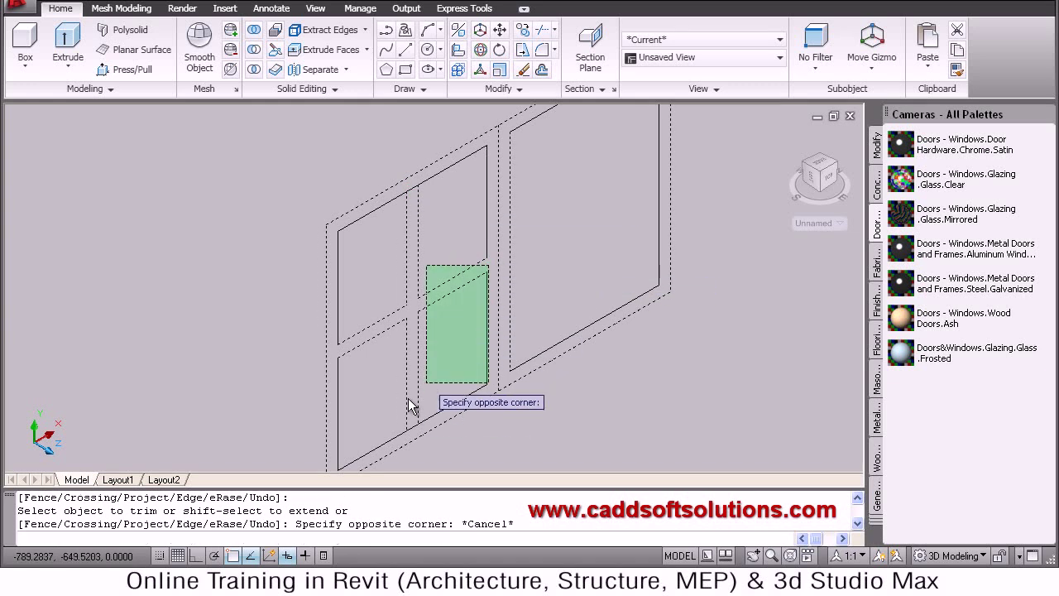
pyautogui.press('Return')
# Step: Trim the stray bottom segment beside the mullion against the inner frame's bottom edge
pyautogui.click(424, 390)
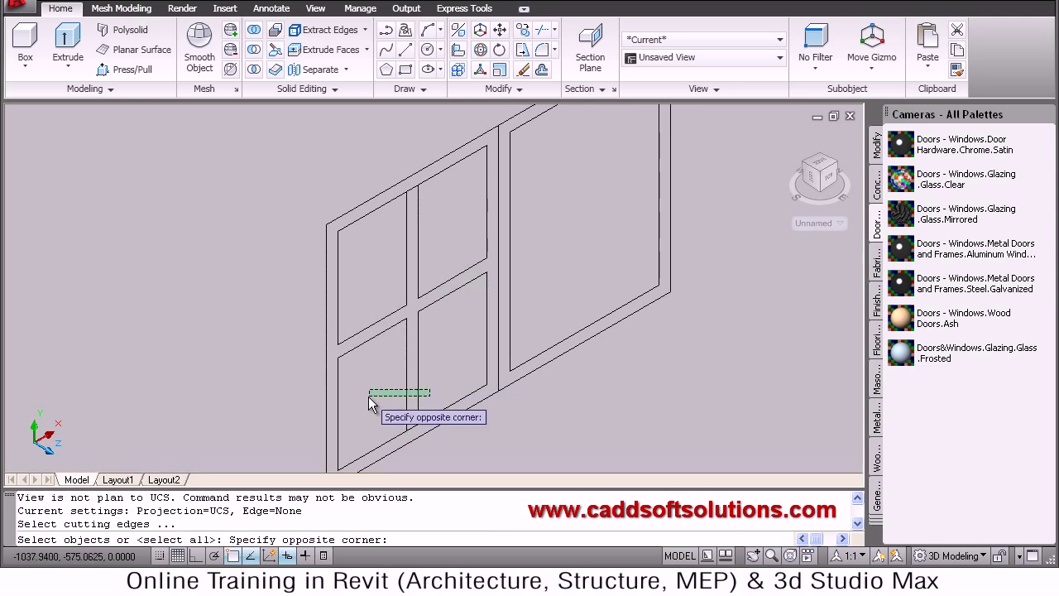
pyautogui.click(368, 397)
pyautogui.press('Return')
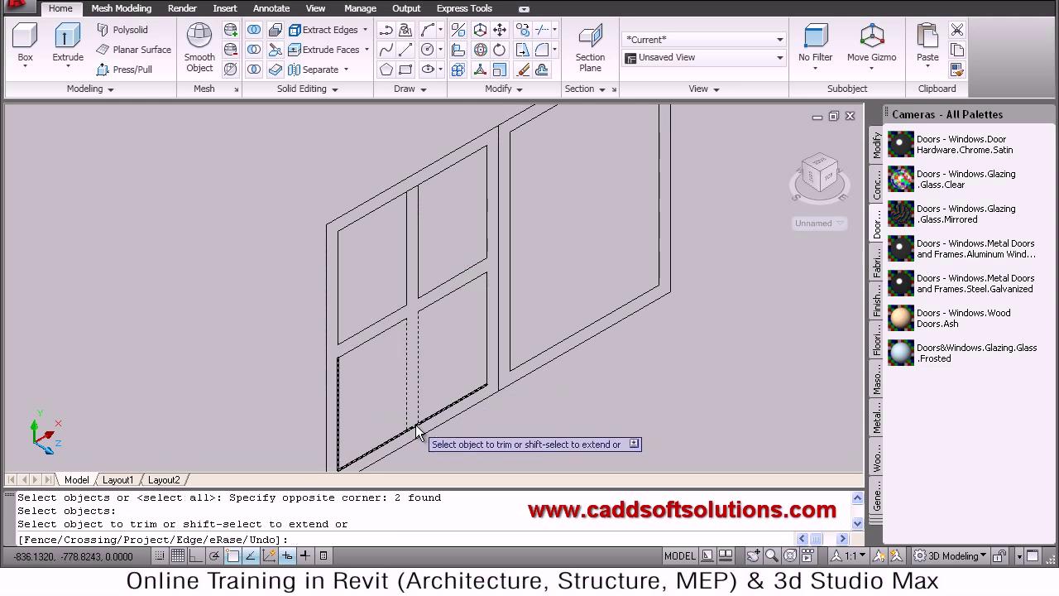
pyautogui.click(410, 426)
pyautogui.press('Return')
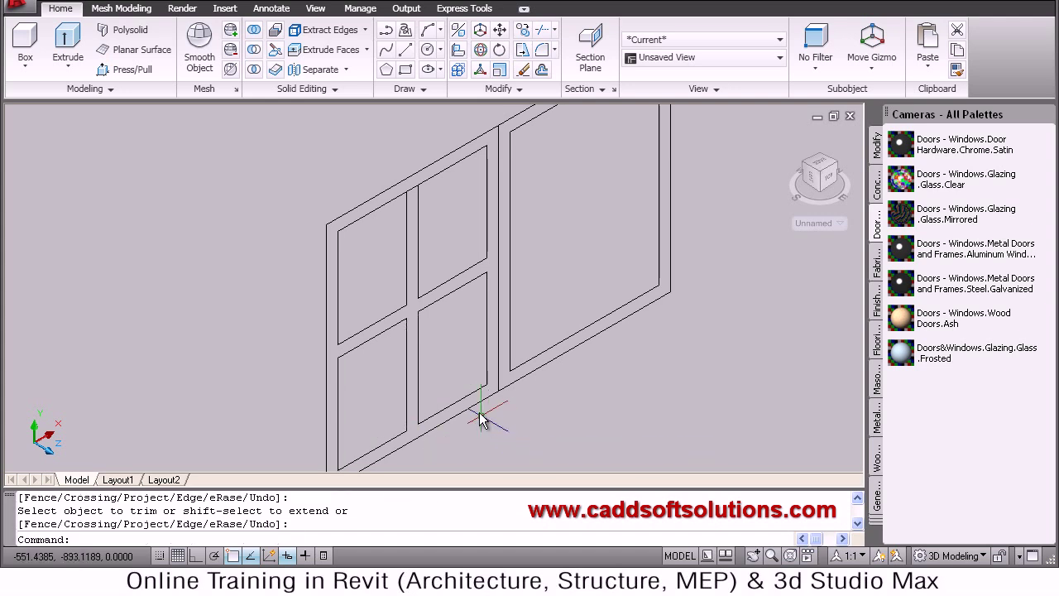
pyautogui.scroll(-2, 496, 412)
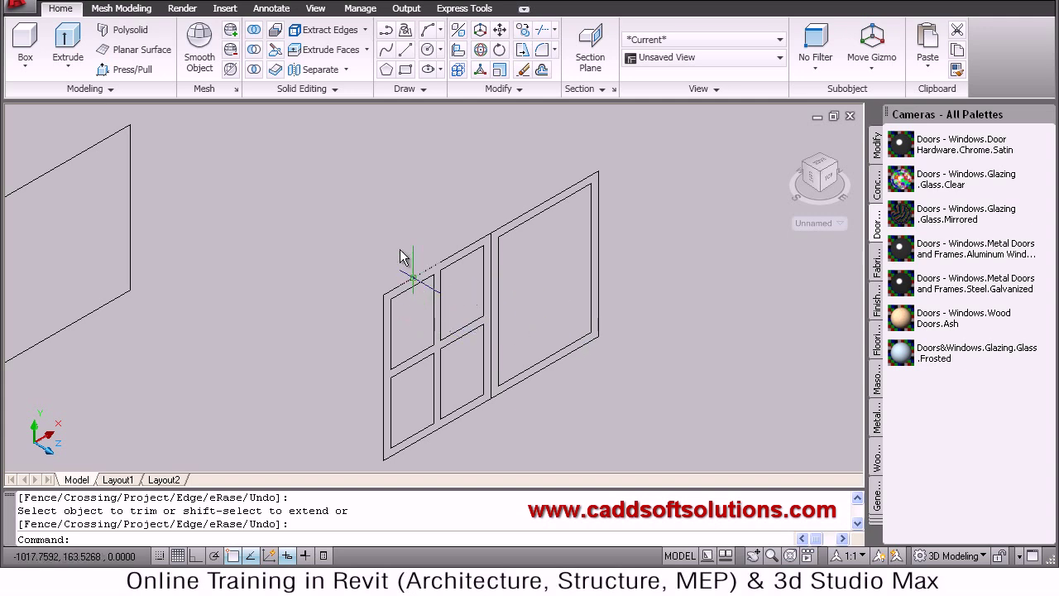
# Step: Press/Pull the left sash outline into a 50-unit-thick solid frame
pyautogui.click(133, 77)
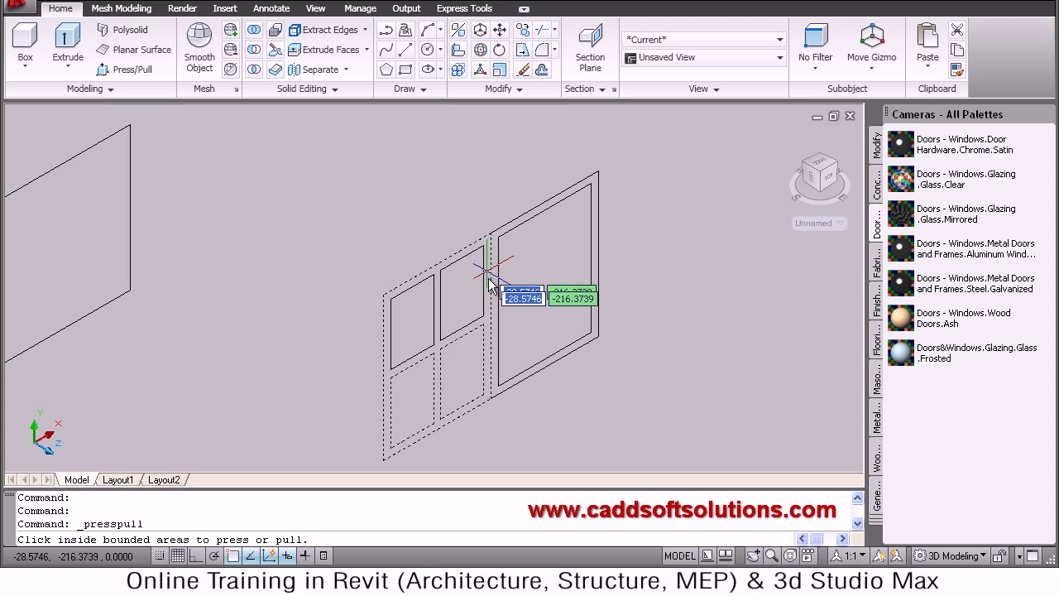
pyautogui.click(436, 301)
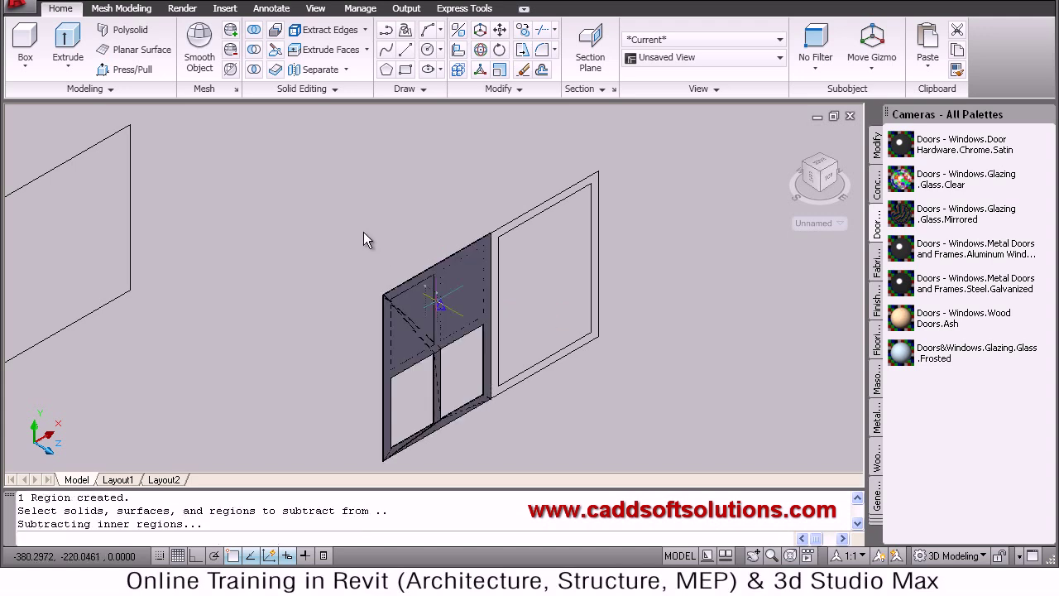
pyautogui.click(440, 306)
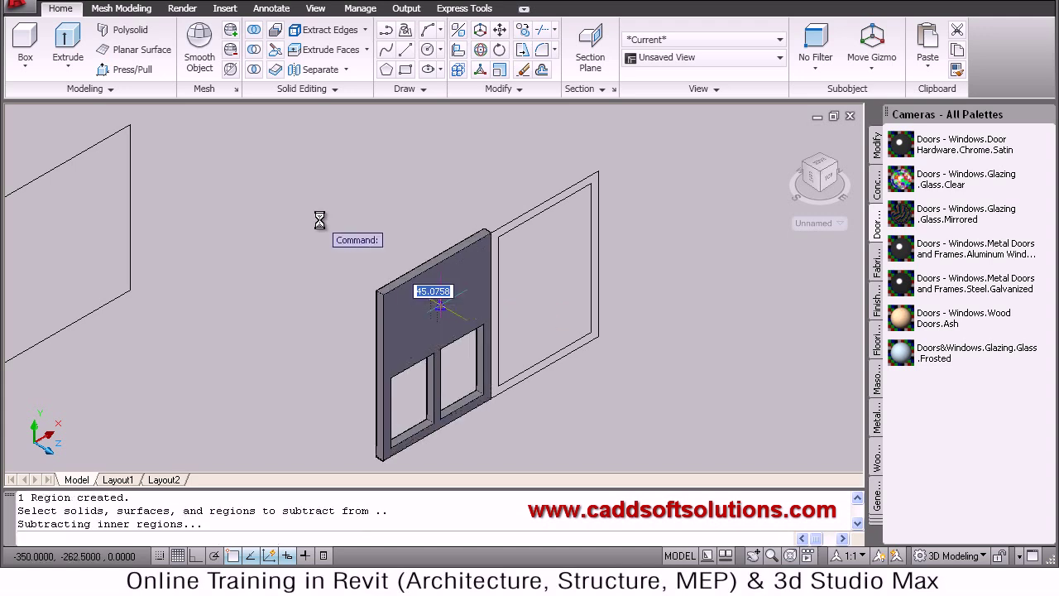
pyautogui.press('Return')
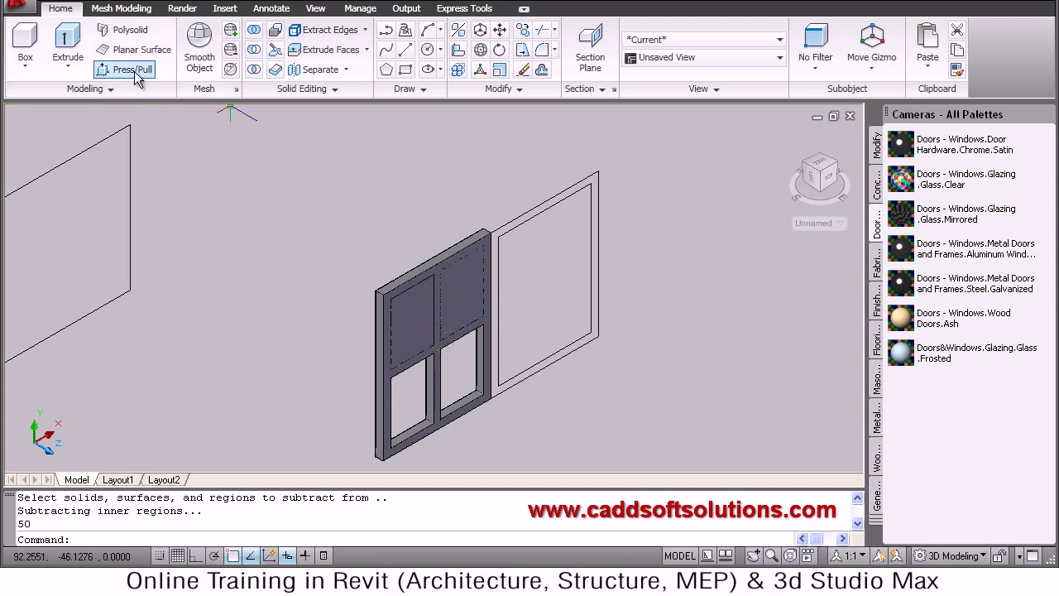
# Step: Push the upper-left and upper-right panes through the sash frame with Press/Pull
pyautogui.keyDown('ctrl'); pyautogui.keyDown('alt'); pyautogui.click(409, 340); pyautogui.keyUp('alt'); pyautogui.keyUp('ctrl')
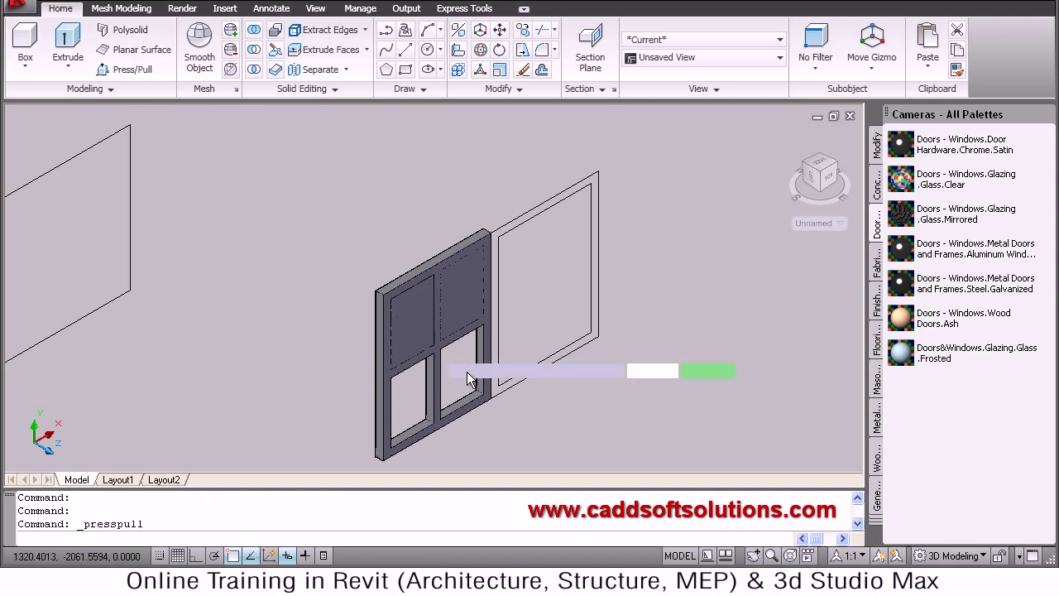
pyautogui.click(426, 339)
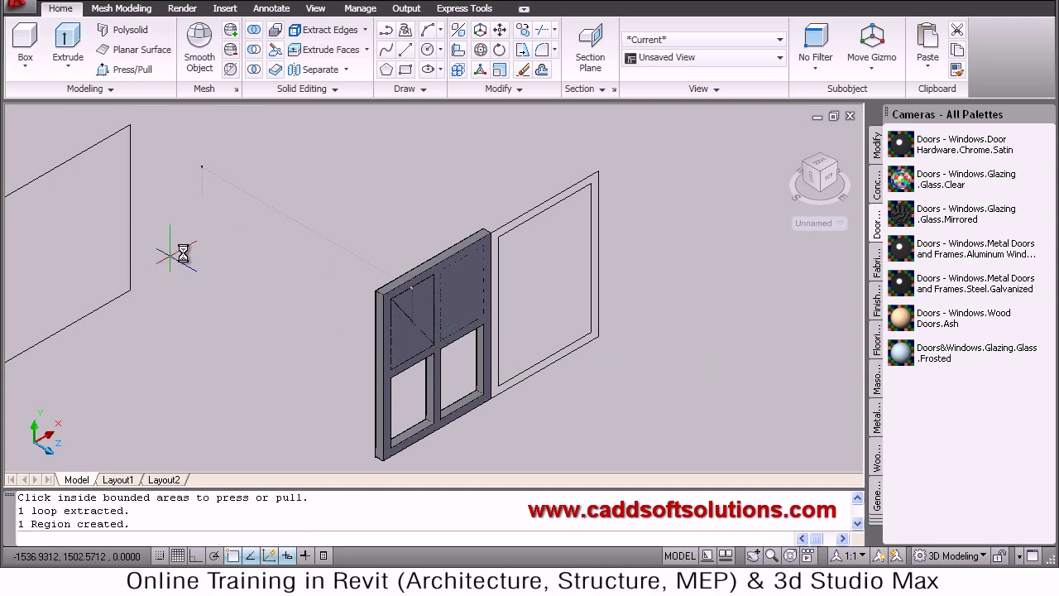
pyautogui.click(290, 269)
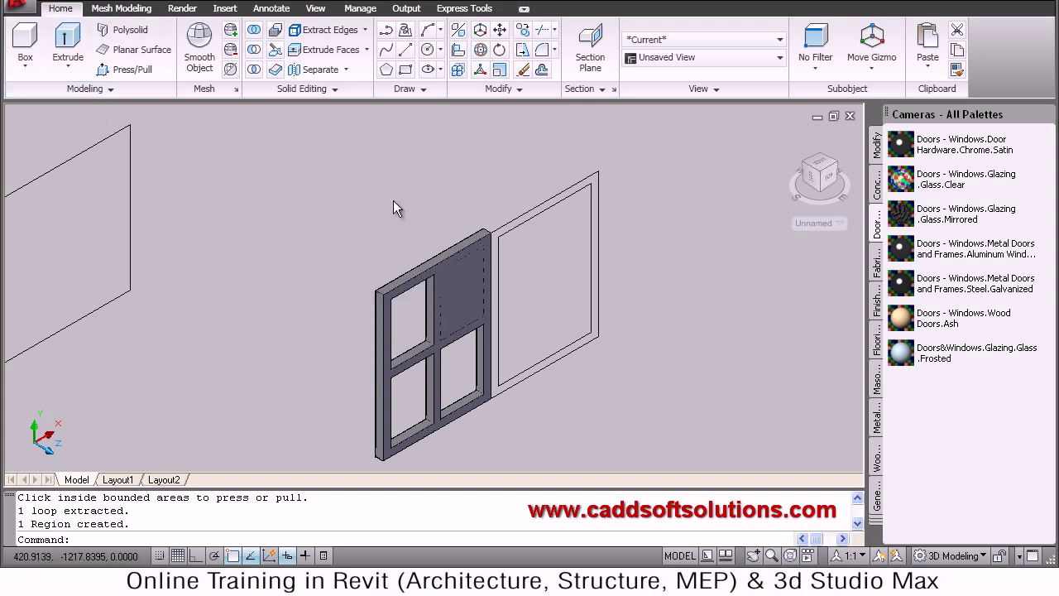
pyautogui.press('Return')
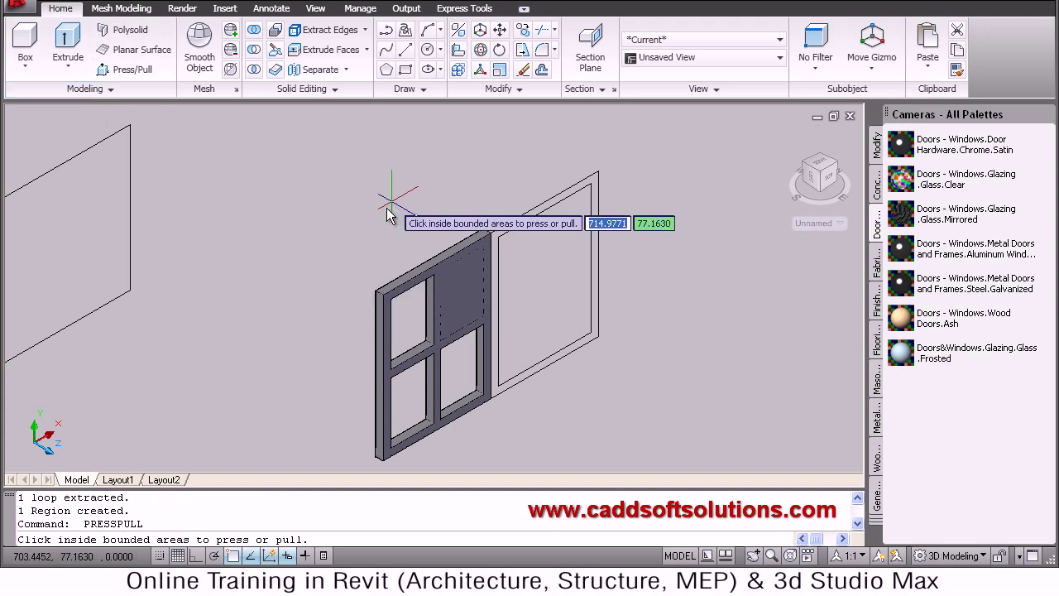
pyautogui.click(448, 294)
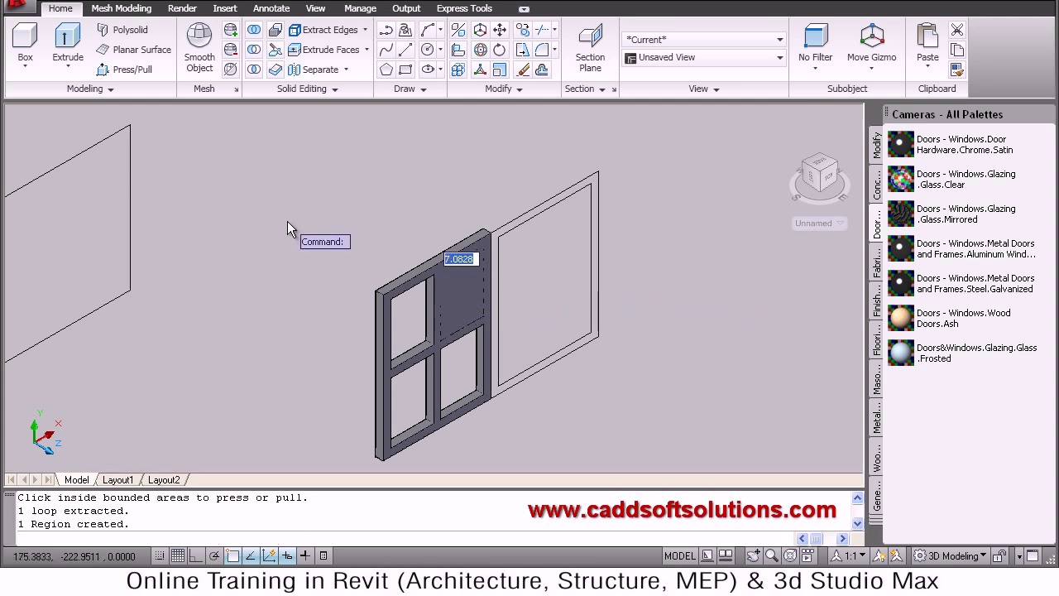
pyautogui.click(477, 320)
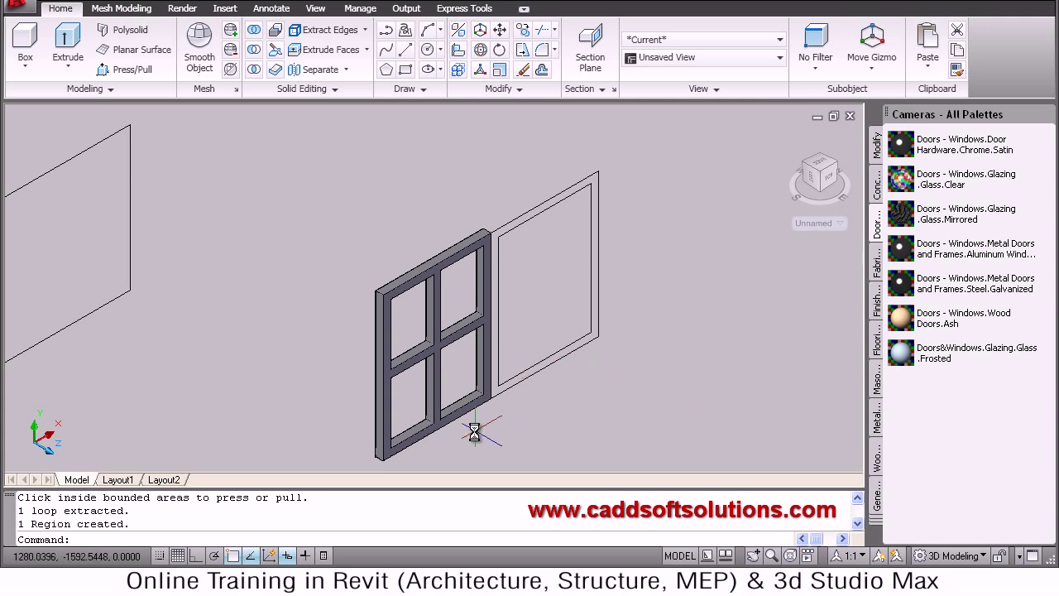
pyautogui.moveTo(474, 430); pyautogui.dragTo(445, 380, button='middle')
# Step: Draw a rectangle from the sash's inner frame corner to the opposite top corner
pyautogui.scroll(2, 429, 343)
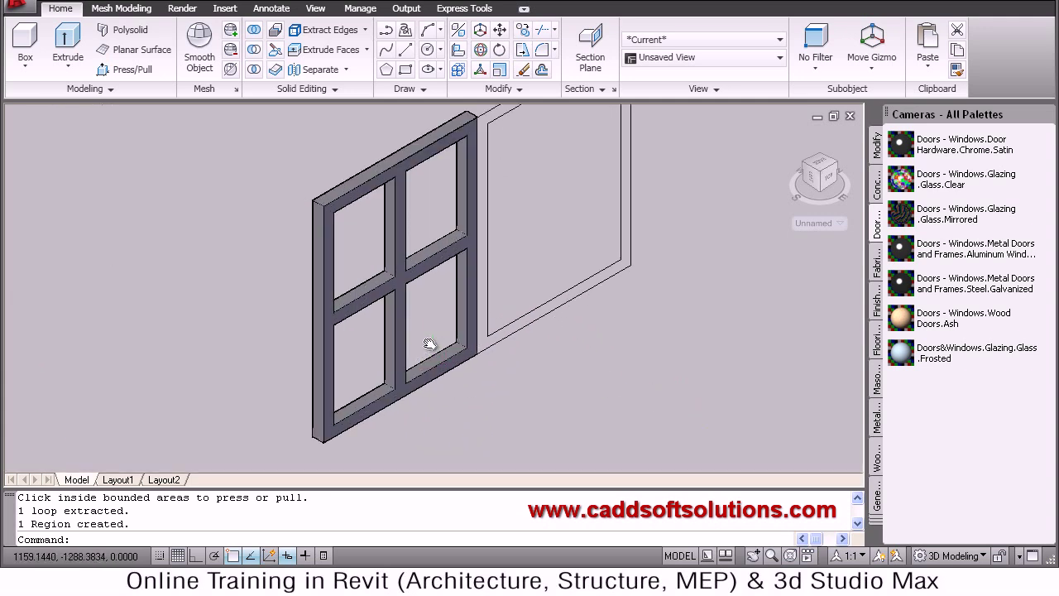
pyautogui.click(404, 69)
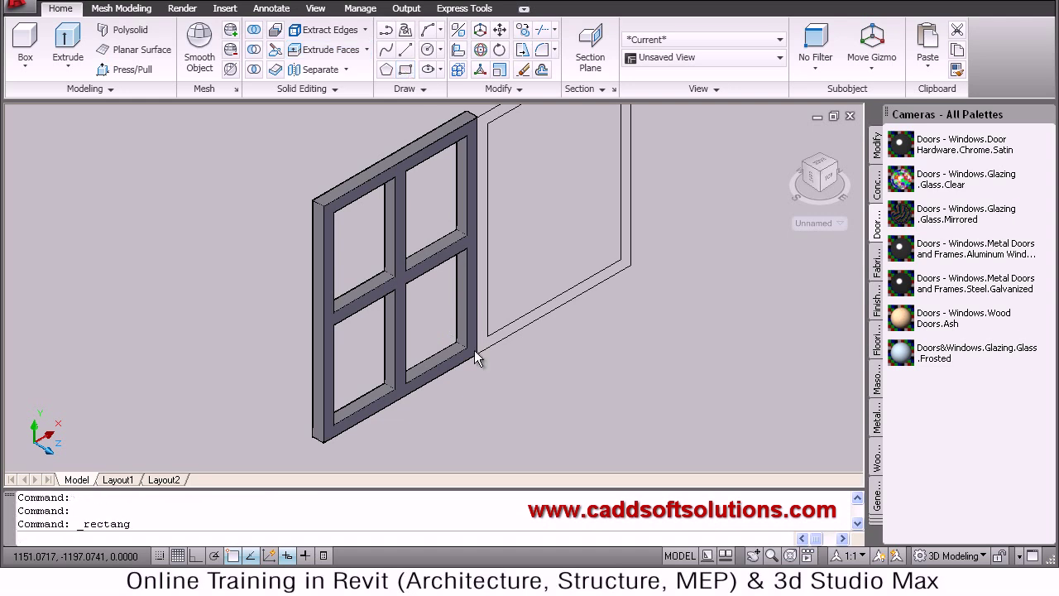
pyautogui.scroll(2, 463, 354)
pyautogui.scroll(3, 470, 350)
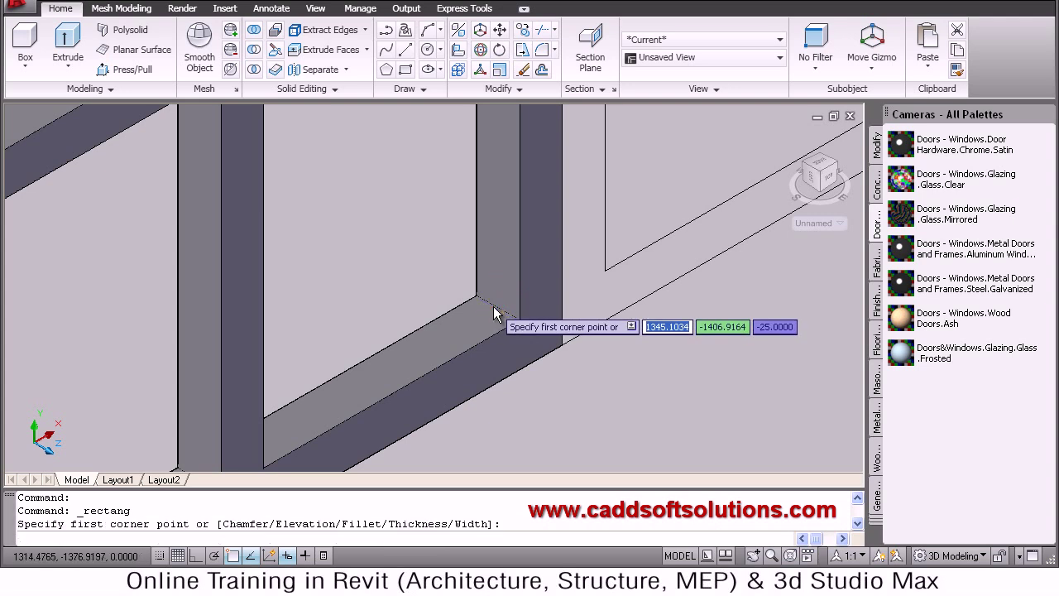
pyautogui.click(494, 312)
pyautogui.scroll(-1, 464, 273)
pyautogui.scroll(-5, 476, 277)
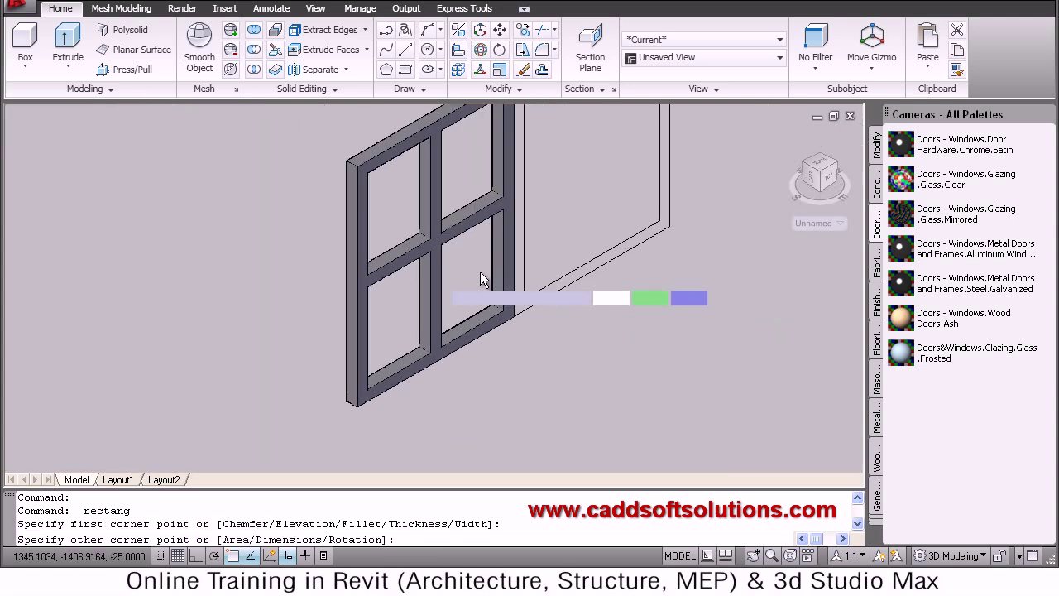
pyautogui.scroll(-1, 447, 231)
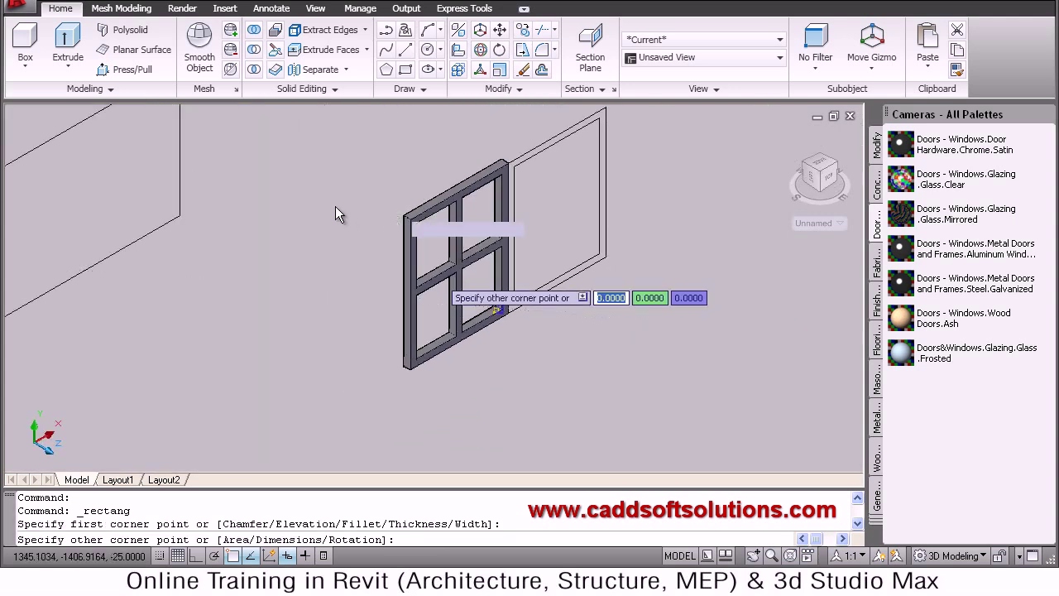
pyautogui.keyDown('shift'); pyautogui.moveTo(362, 208); pyautogui.dragTo(367, 259, button='middle'); pyautogui.keyUp('shift')
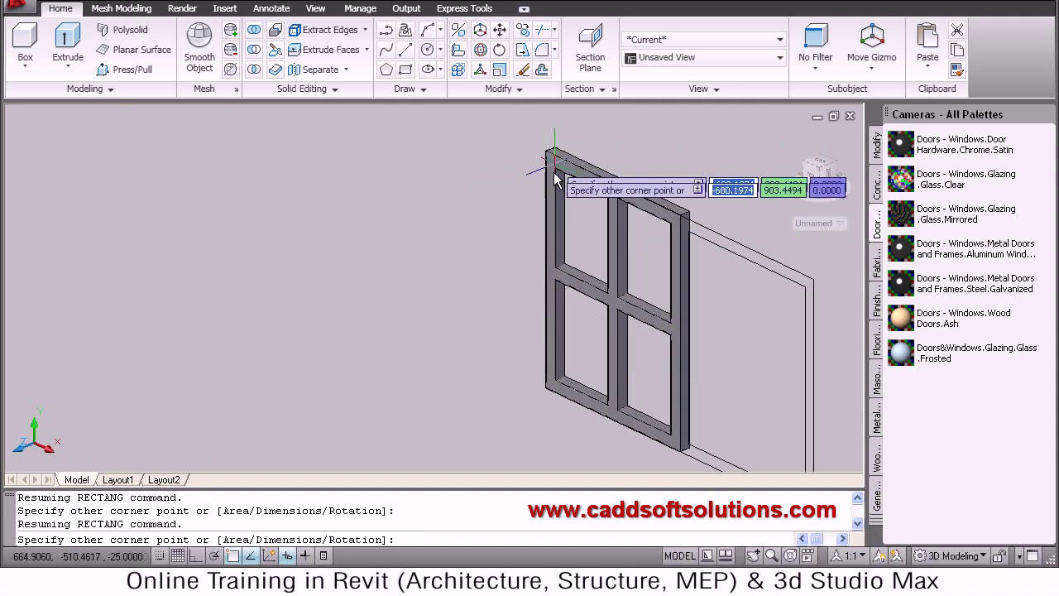
pyautogui.scroll(4, 571, 188)
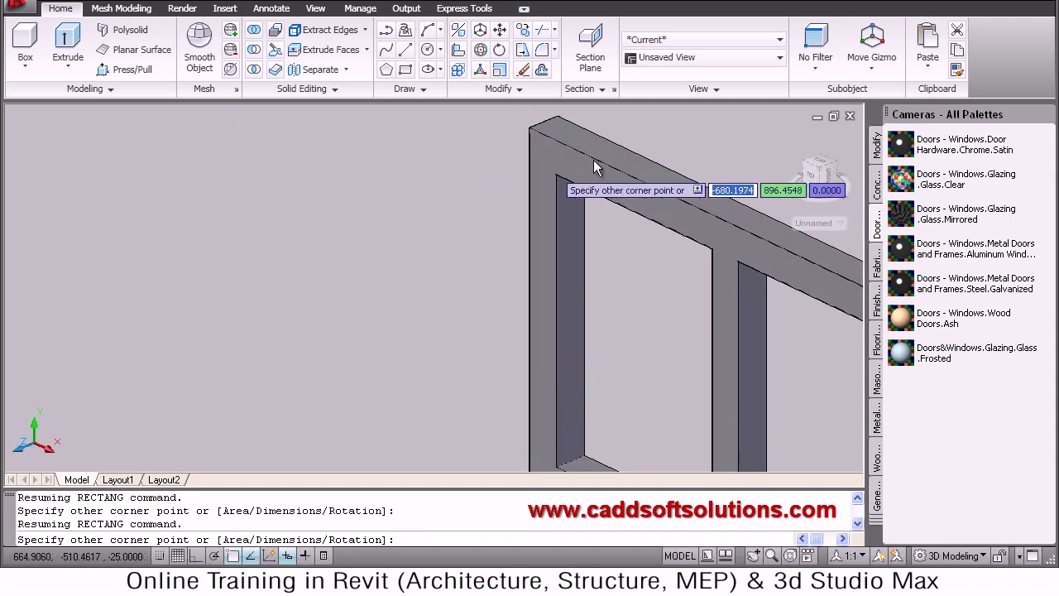
pyautogui.keyDown('shift'); pyautogui.moveTo(593, 154); pyautogui.dragTo(499, 175, button='middle'); pyautogui.keyUp('shift')
pyautogui.keyDown('shift'); pyautogui.moveTo(524, 214); pyautogui.dragTo(578, 187, button='middle'); pyautogui.keyUp('shift')
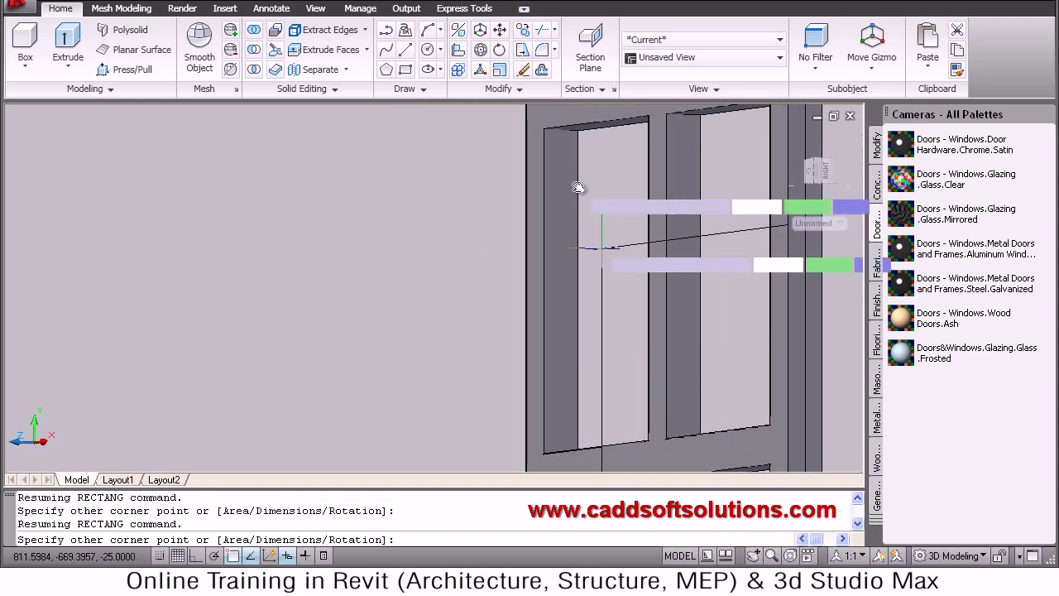
pyautogui.click(562, 134)
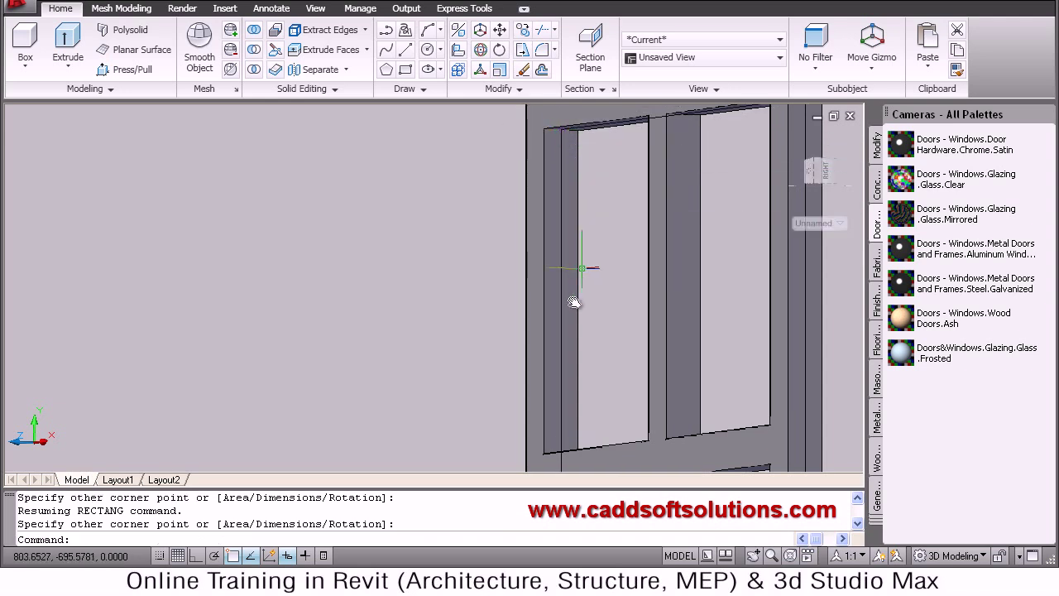
pyautogui.scroll(-2, 556, 287)
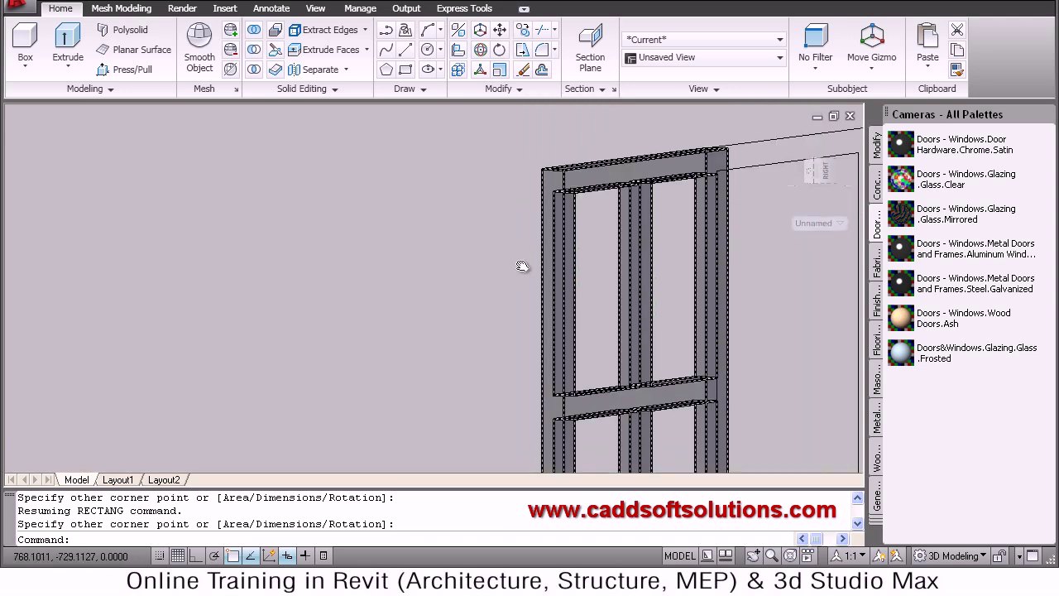
# Step: Switch to the SE Isometric view with the window frame centred
pyautogui.click(664, 58)
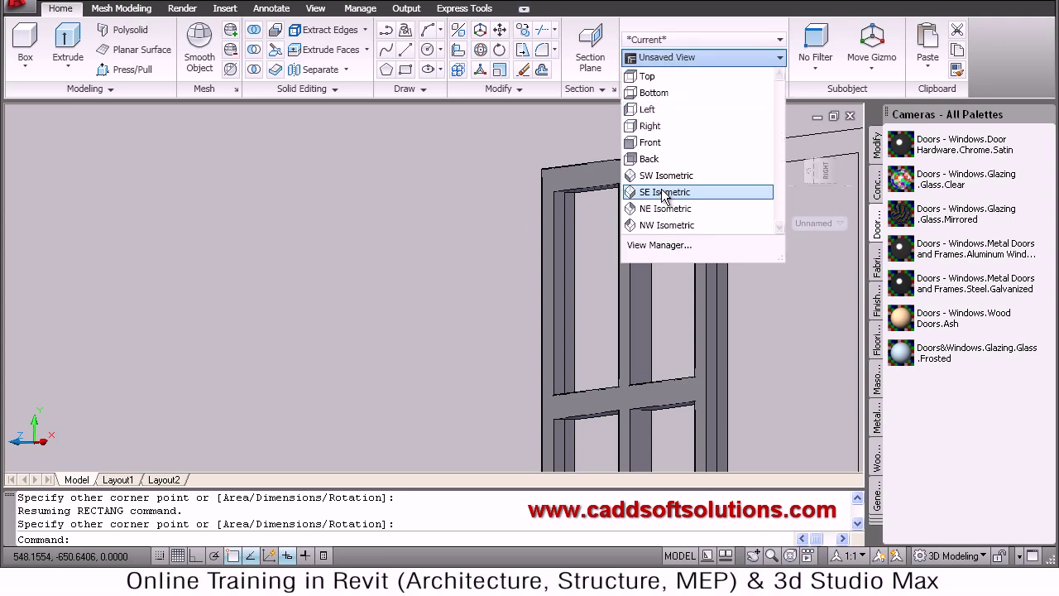
pyautogui.click(659, 194)
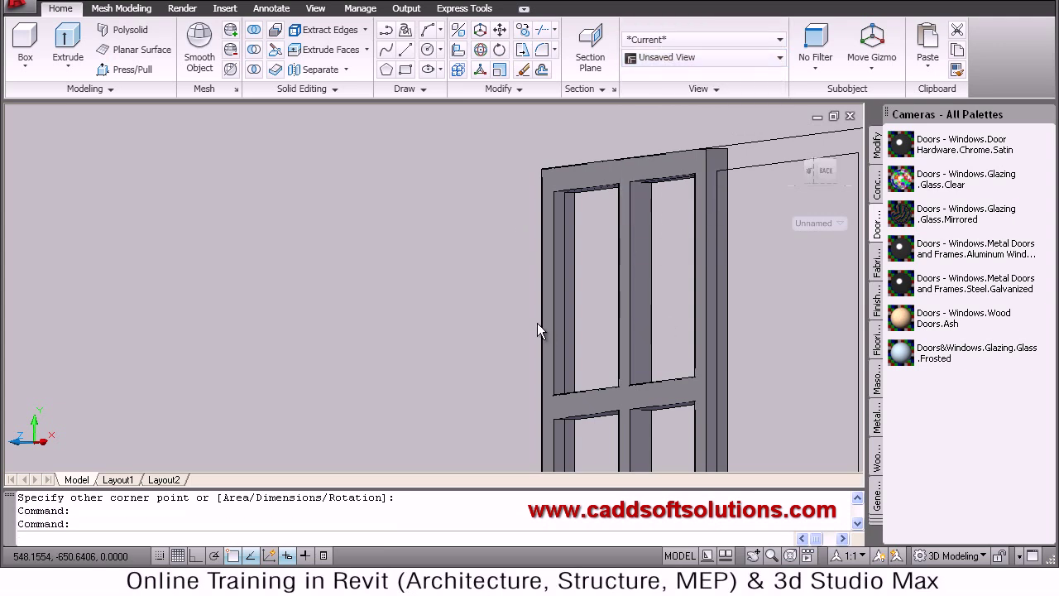
pyautogui.scroll(5, 517, 352)
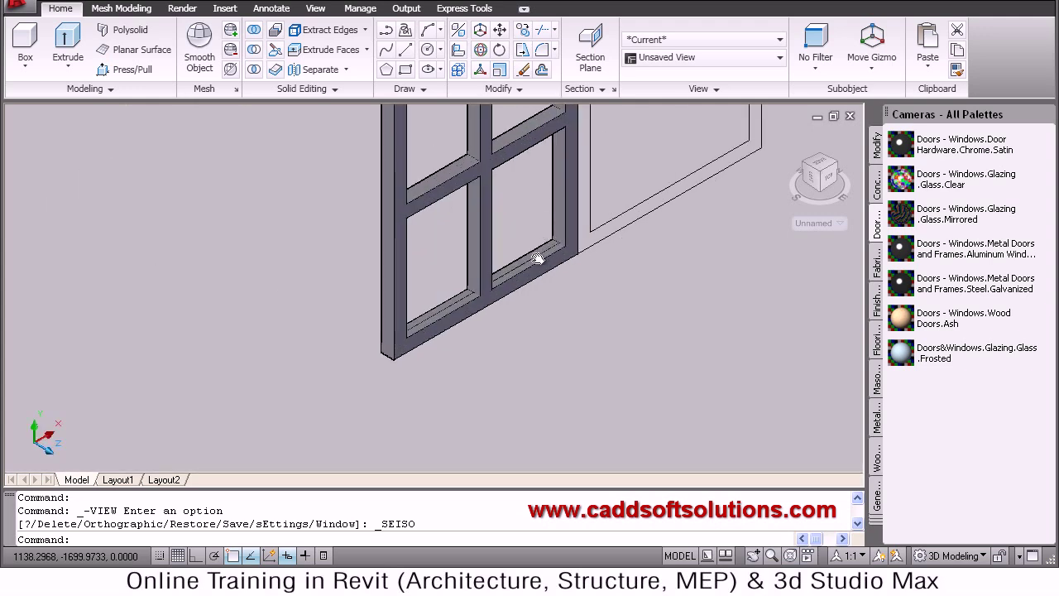
pyautogui.moveTo(537, 198); pyautogui.dragTo(397, 116, button='middle')
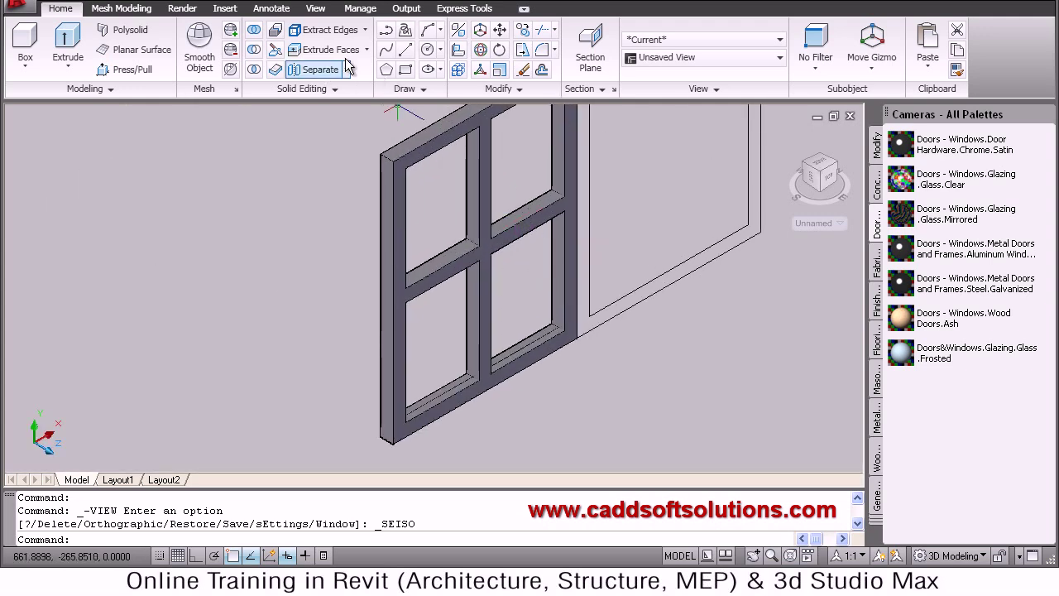
# Step: Convert the rectangle inside the sash into a region
pyautogui.click(410, 91)
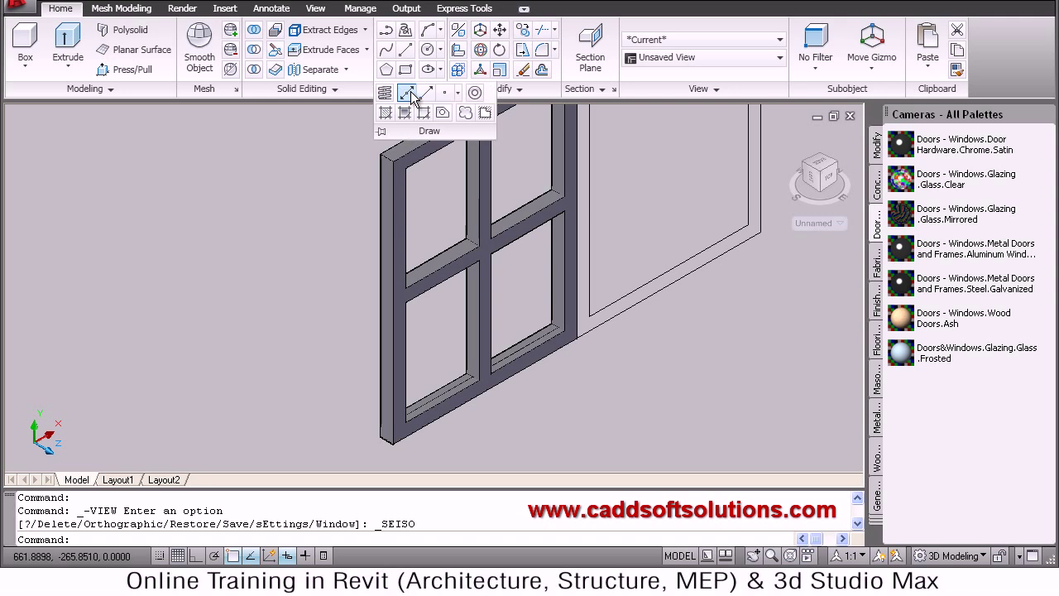
pyautogui.click(443, 118)
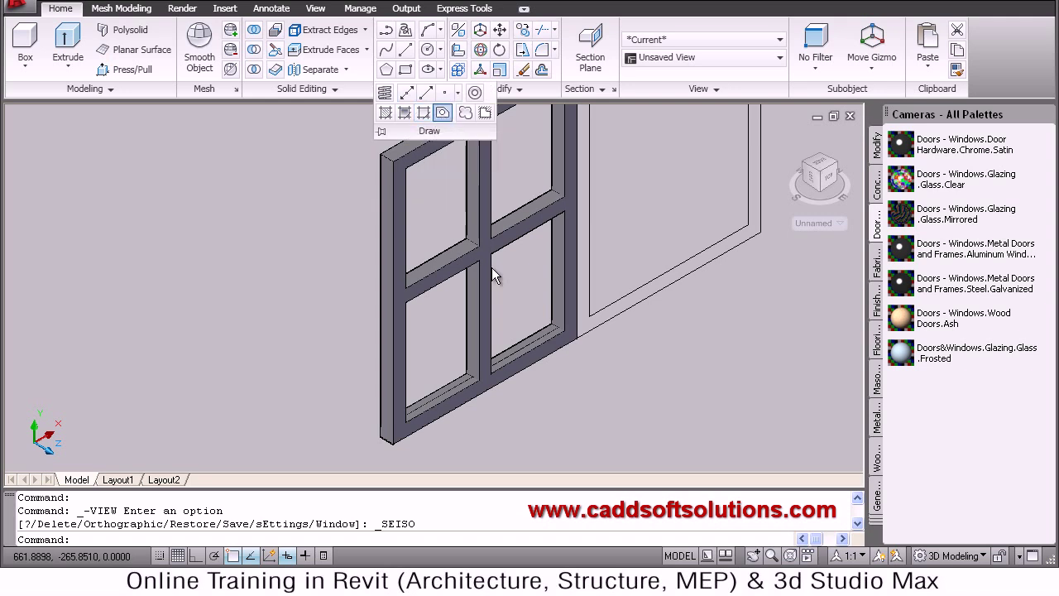
pyautogui.click(523, 345)
pyautogui.press('Return')
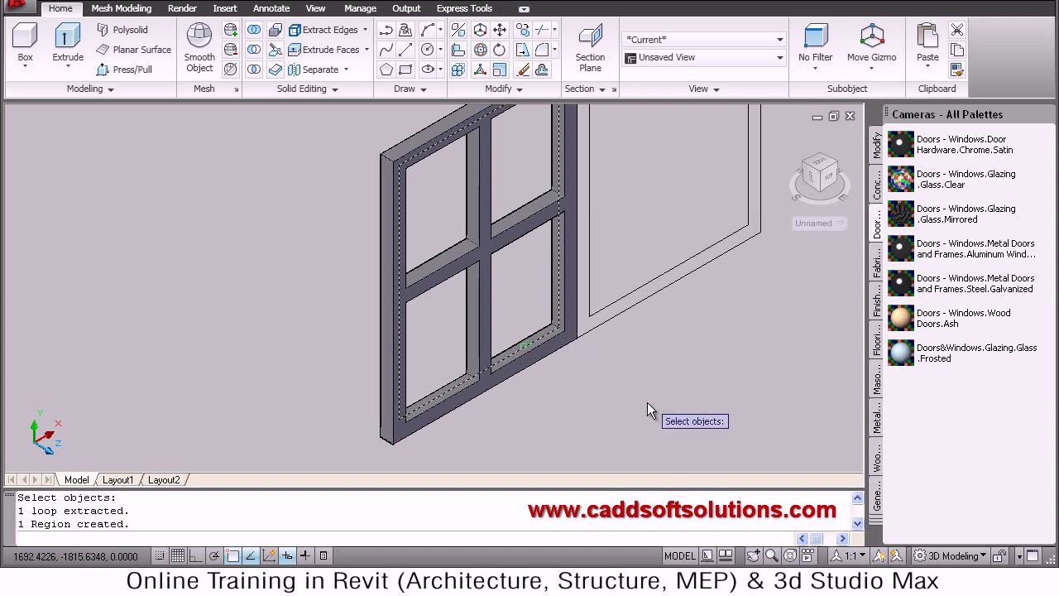
pyautogui.moveTo(588, 327)
pyautogui.mouseDown(button='middle')
pyautogui.moveTo(552, 378)
pyautogui.moveTo(544, 372)
pyautogui.mouseUp(button='middle')
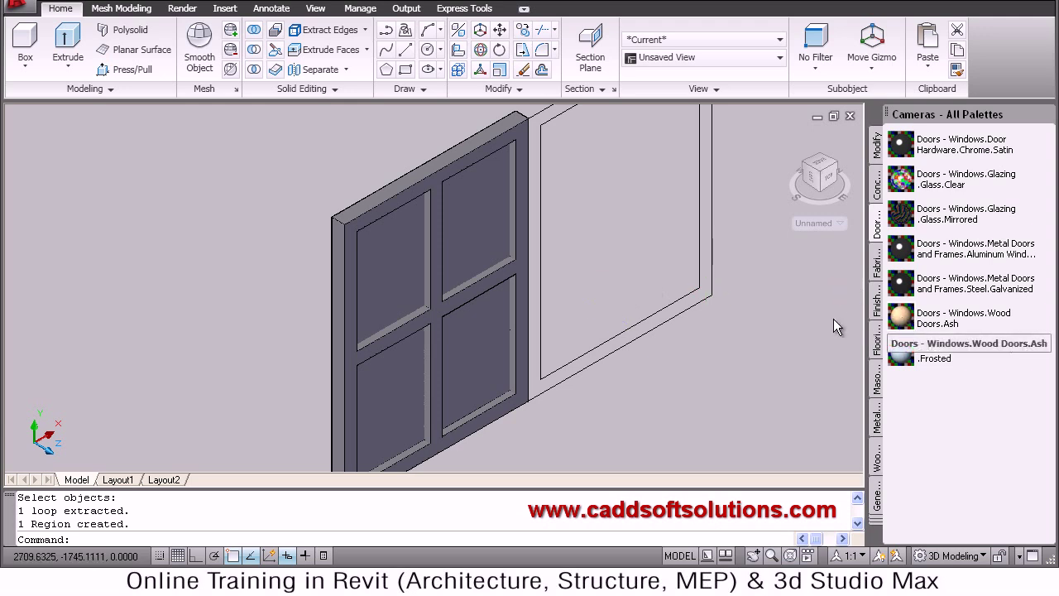
# Step: Apply the Wood Doors Ash material to the sash frame, overwriting the existing definition
pyautogui.moveTo(492, 346); pyautogui.dragTo(370, 256)
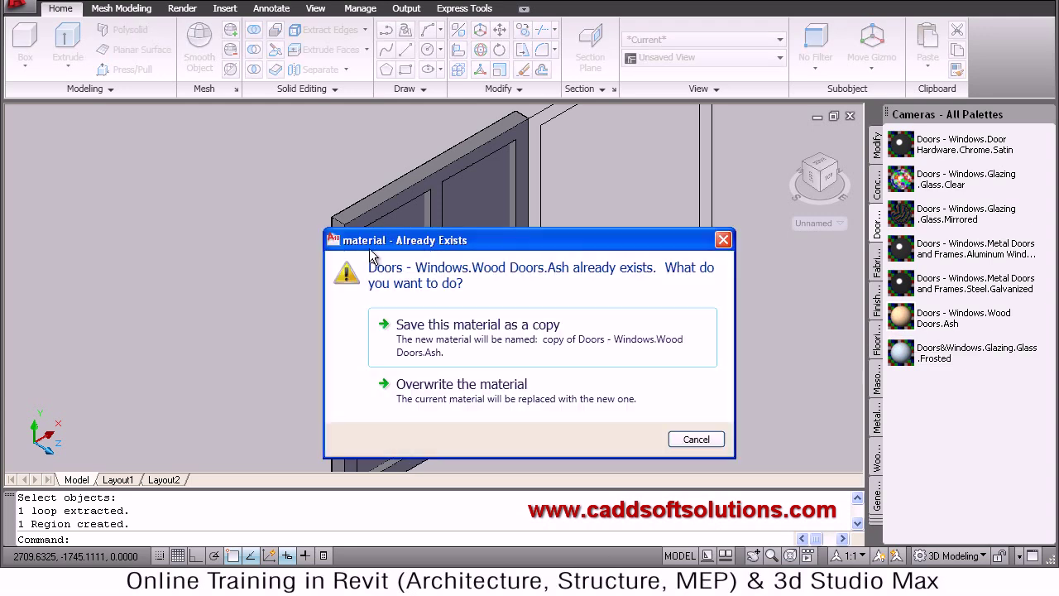
pyautogui.click(455, 385)
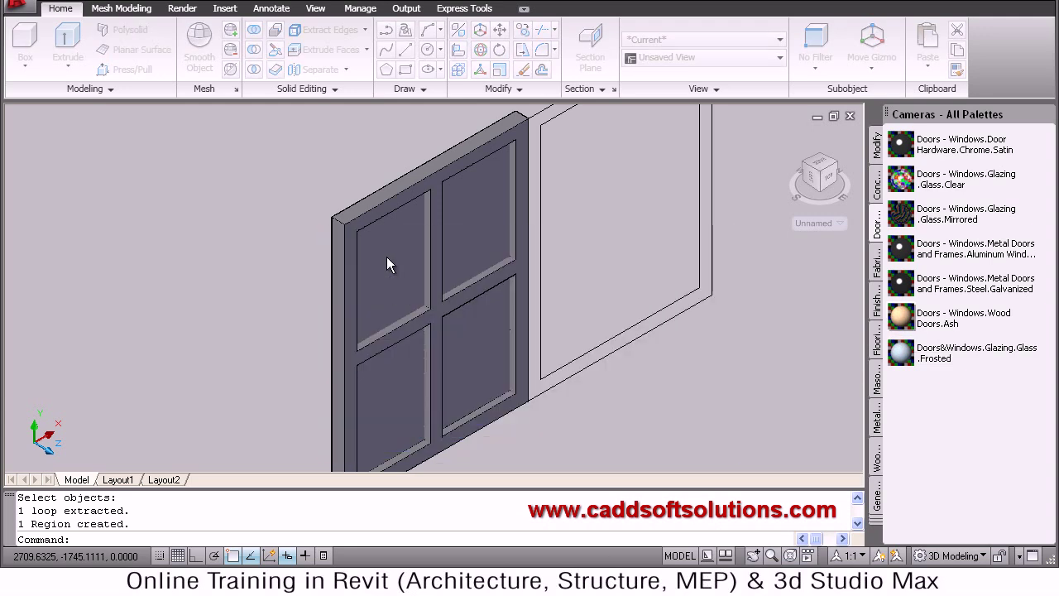
pyautogui.click(405, 192)
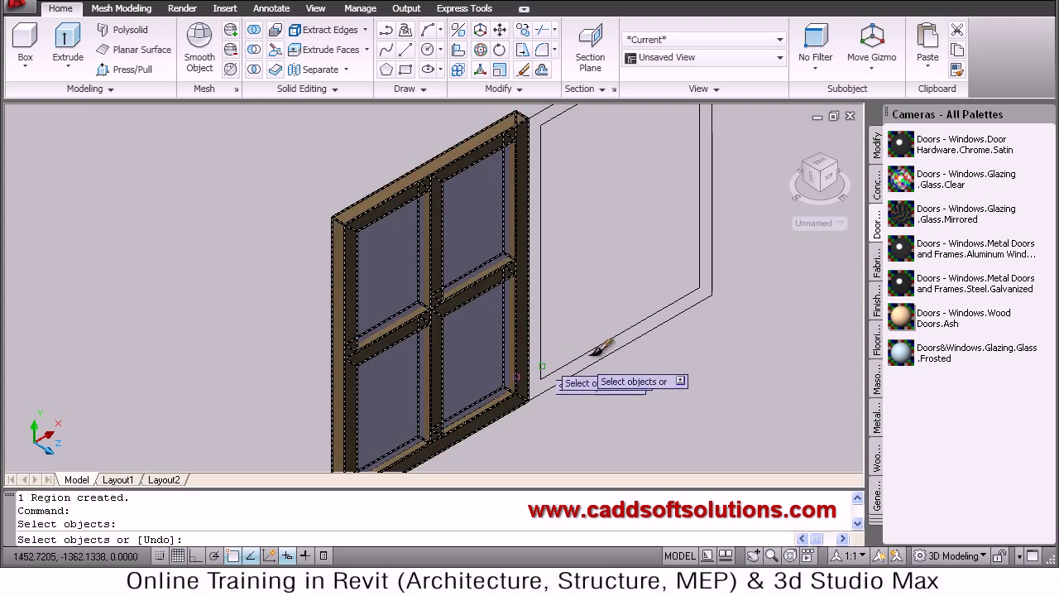
pyautogui.press('Escape')
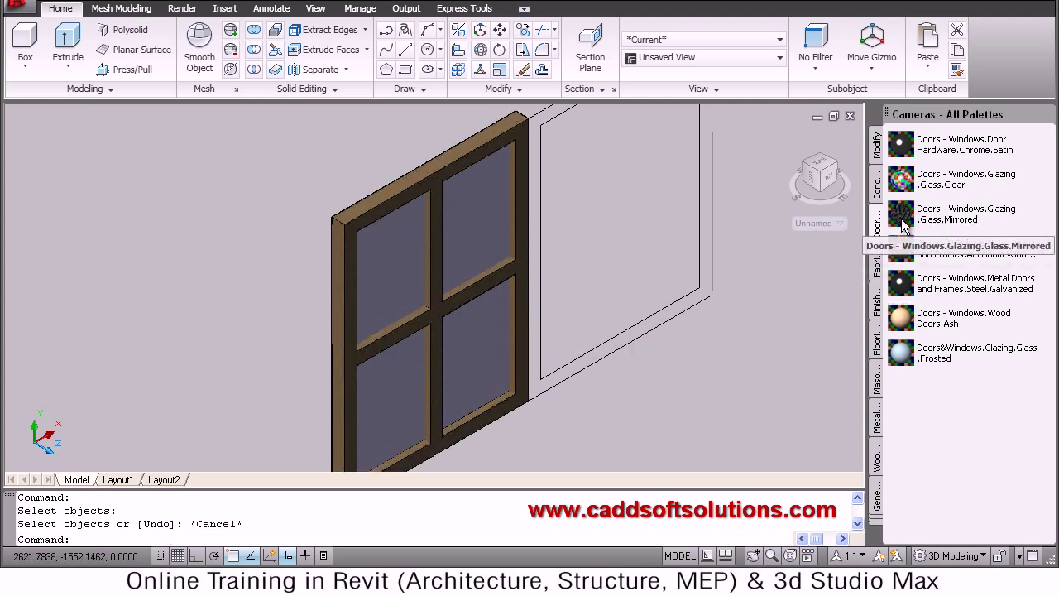
# Step: Apply Doors - Windows.Glazing.Glass.Mirrored to the glass region, overwriting the existing definition
pyautogui.moveTo(370, 248); pyautogui.dragTo(371, 248)
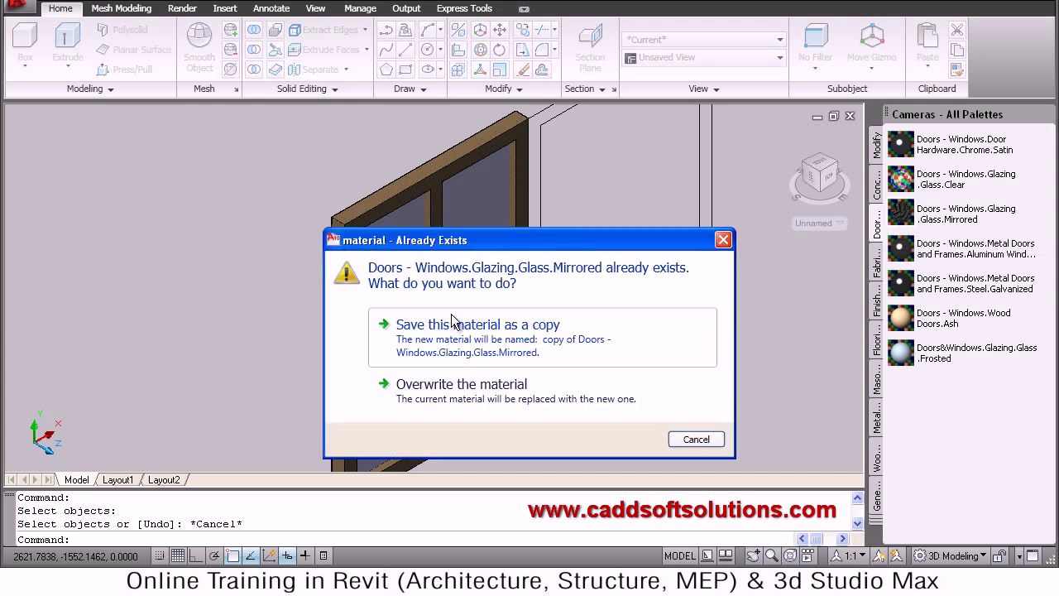
pyautogui.click(430, 377)
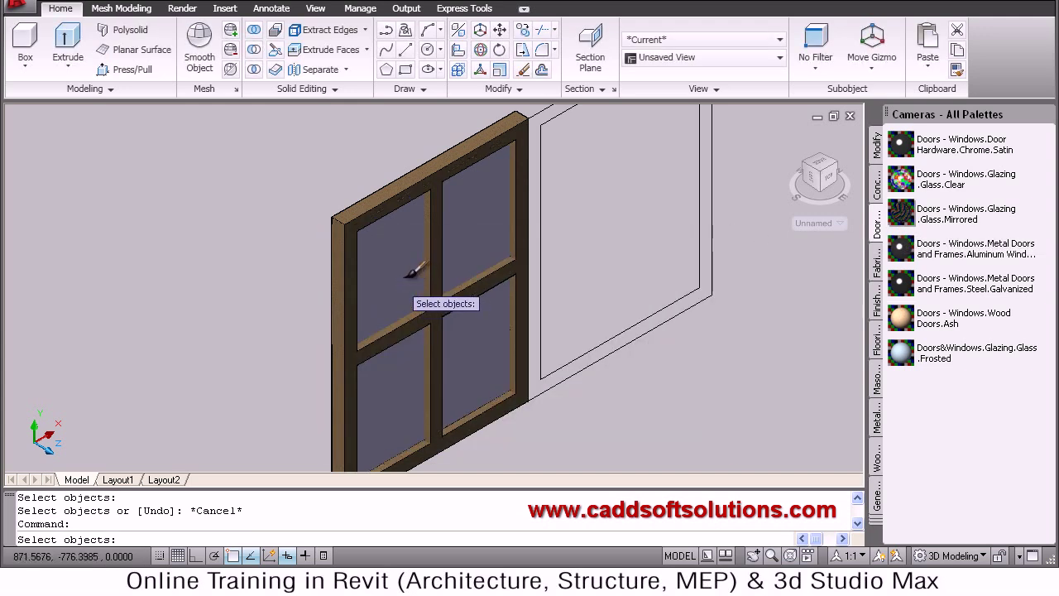
pyautogui.click(418, 282)
pyautogui.press('Escape')
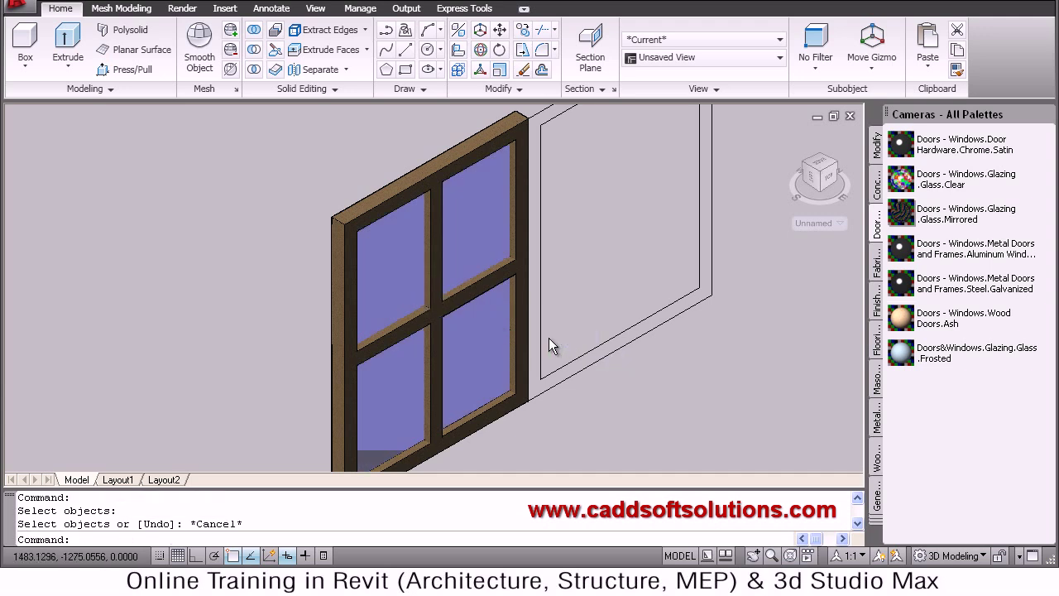
pyautogui.scroll(-3, 548, 338)
# Step: Select the glass region and wooden sash for copying
pyautogui.moveTo(489, 300); pyautogui.dragTo(531, 303, button='middle')
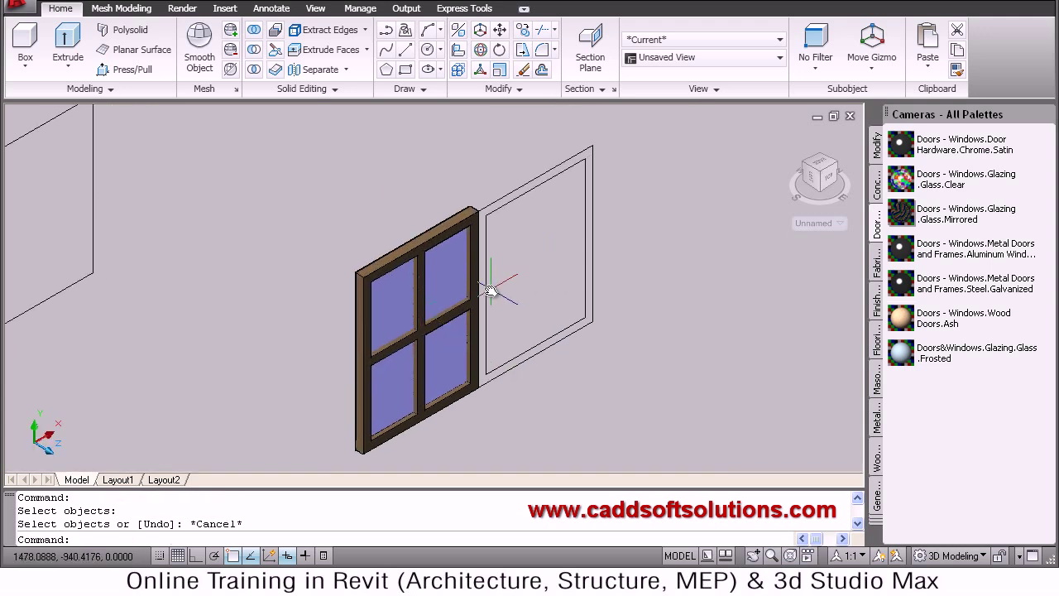
pyautogui.press('Return')
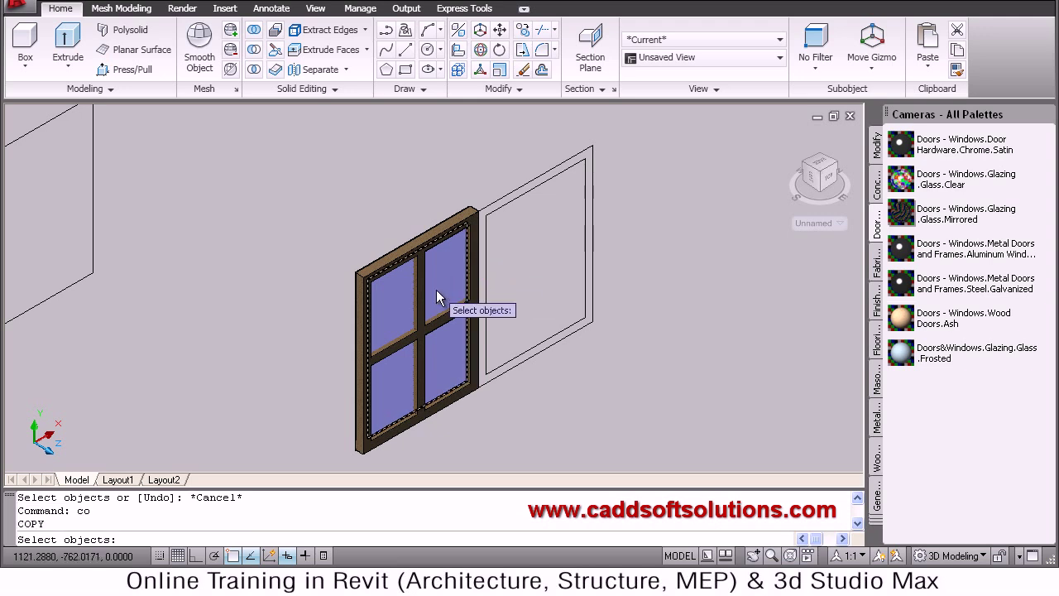
pyautogui.click(435, 290)
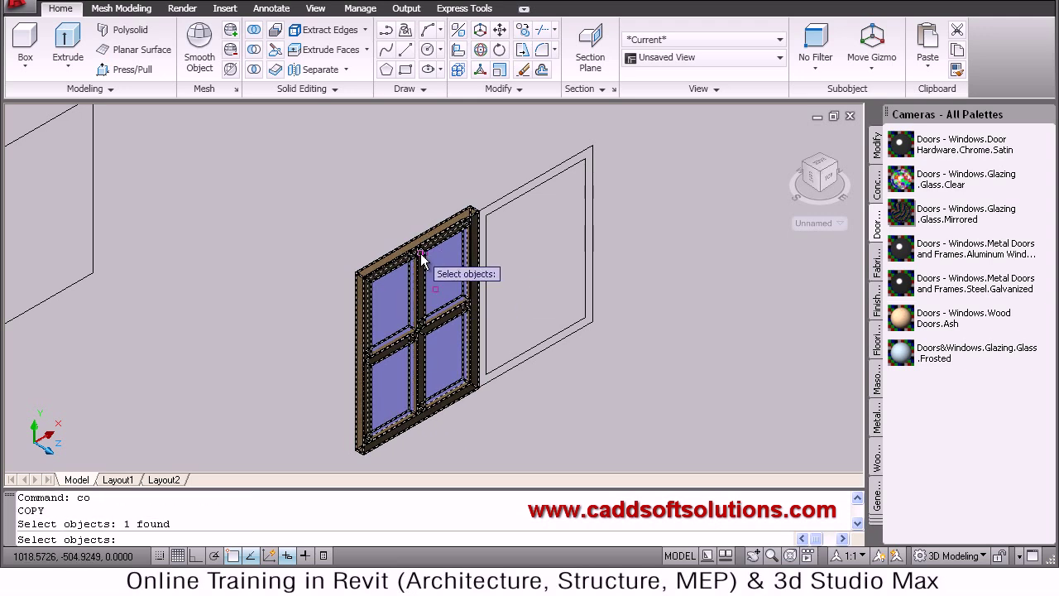
pyautogui.click(422, 259)
pyautogui.press('Return')
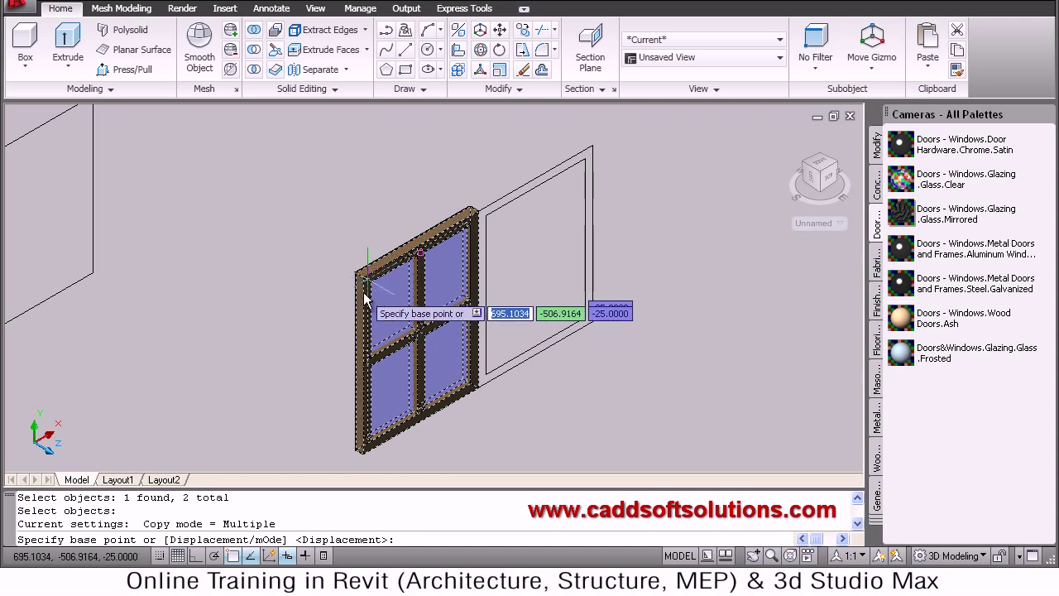
# Step: Place the sash copy beside the original, from its top outer corner to the adjacent edge
pyautogui.scroll(2, 364, 286)
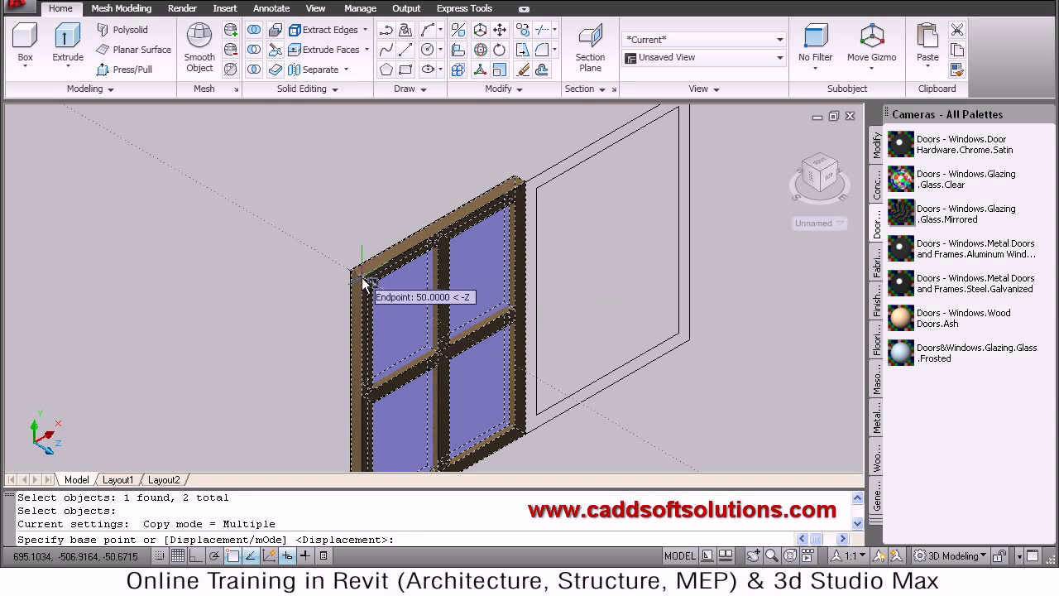
pyautogui.click(363, 282)
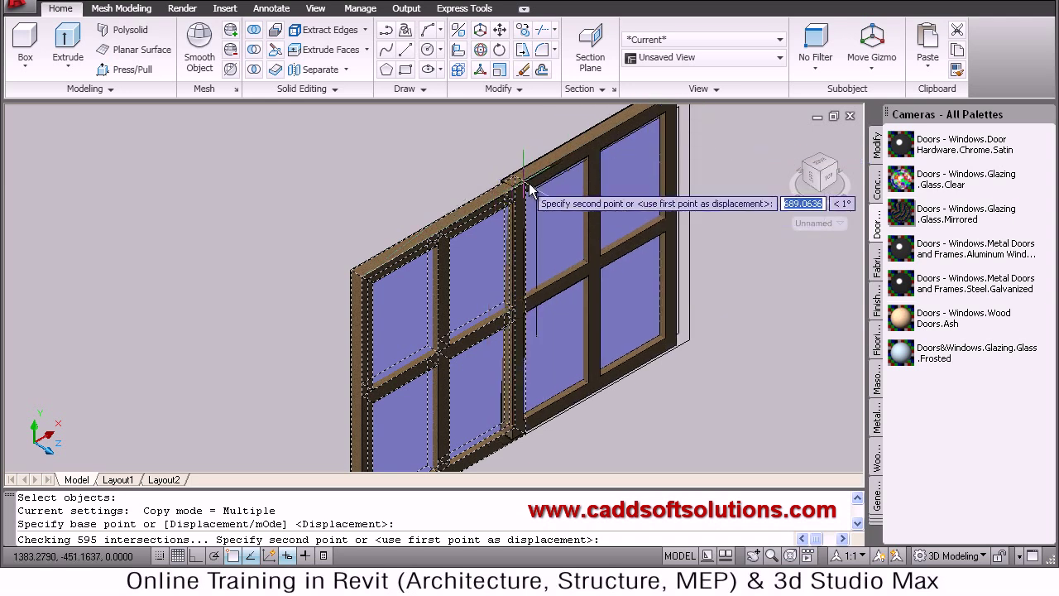
pyautogui.click(529, 183)
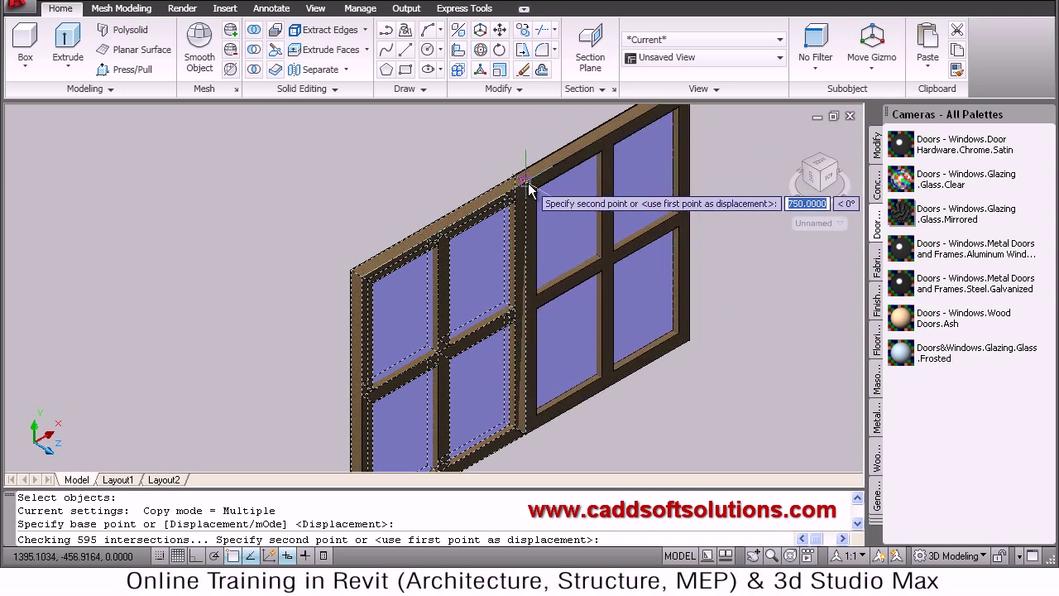
pyautogui.click(610, 302)
pyautogui.press('Escape')
pyautogui.scroll(-5, 612, 310)
pyautogui.scroll(5, 638, 276)
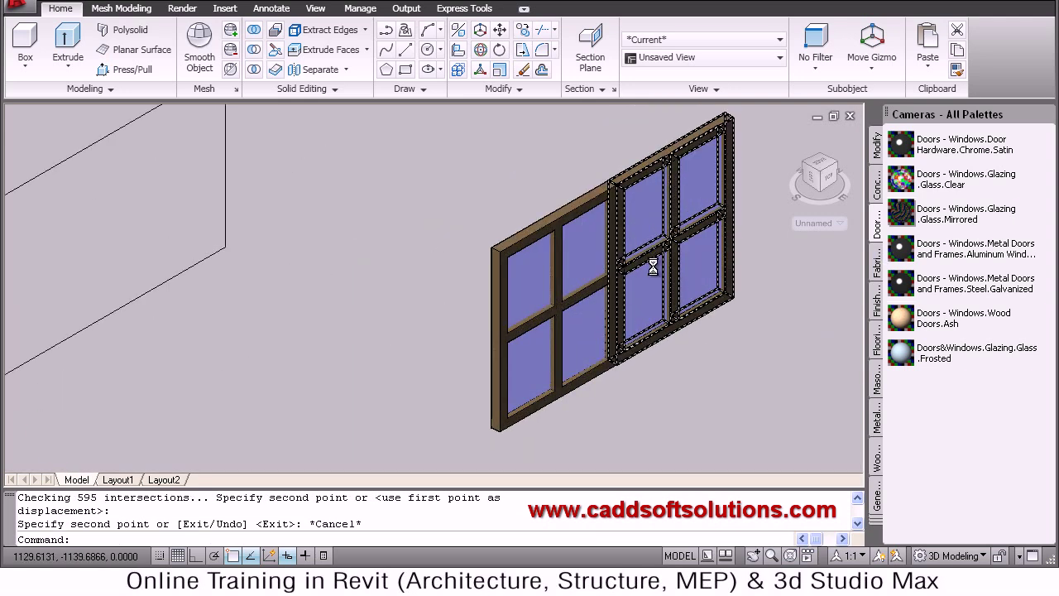
pyautogui.scroll(-4, 579, 276)
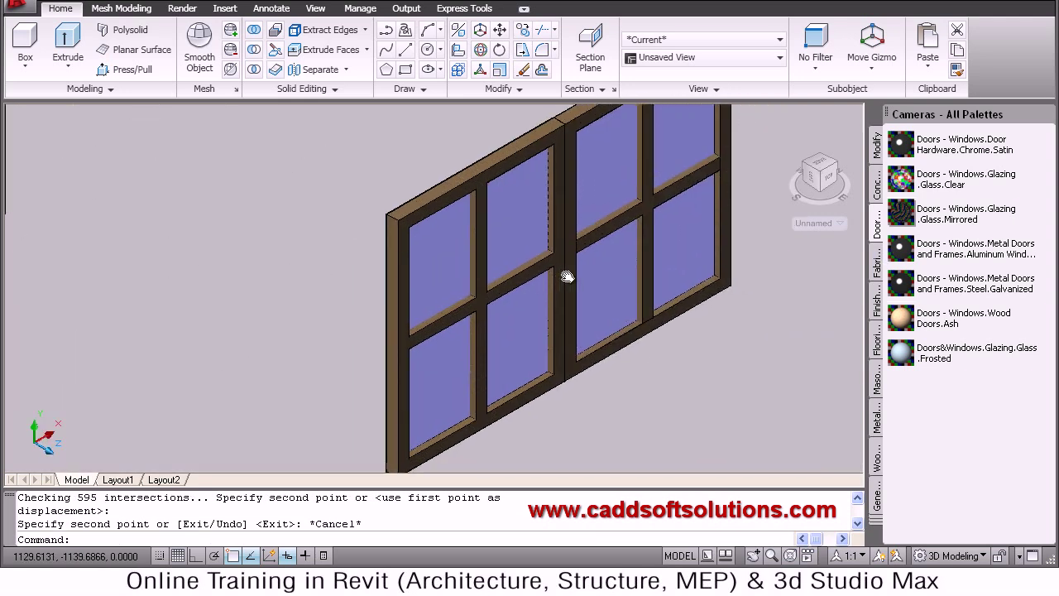
pyautogui.scroll(-2, 594, 342)
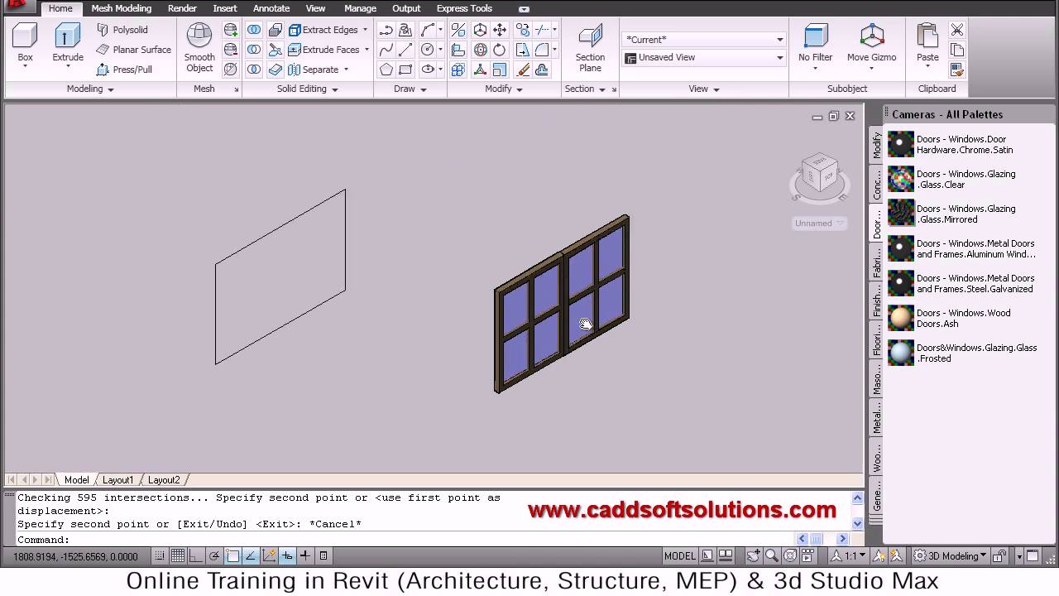
pyautogui.press('Escape')
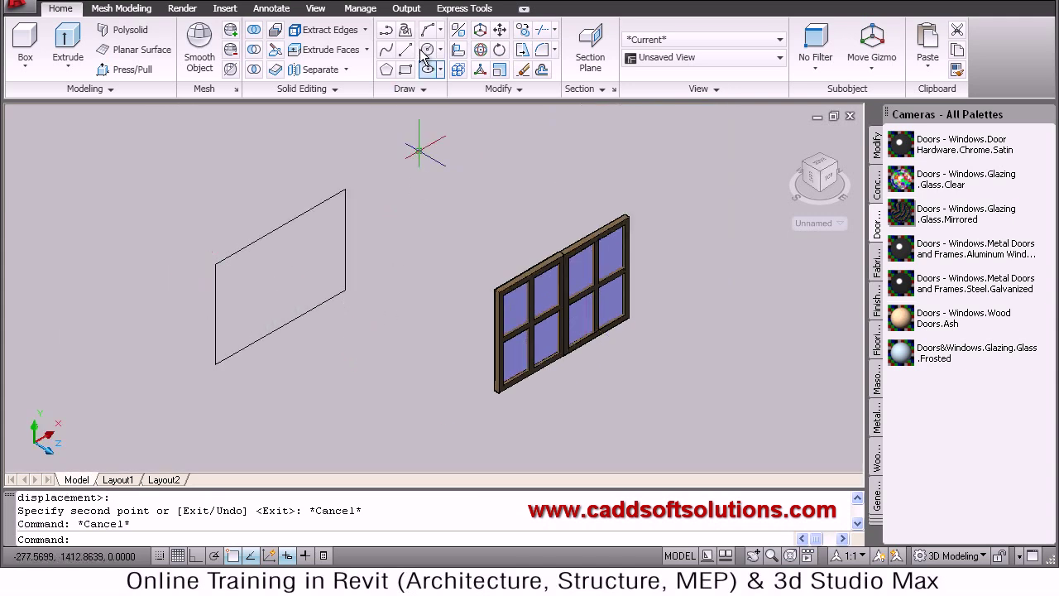
# Step: Start a rectangle at a first corner and size it by Dimensions to length 75, width 75
pyautogui.click(395, 313)
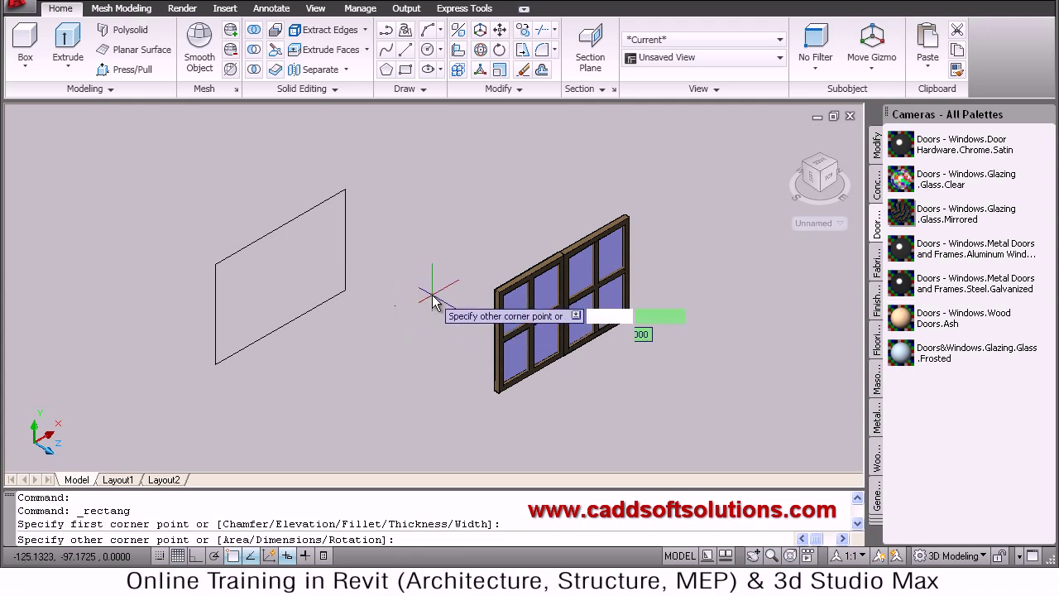
pyautogui.rightClick(432, 287)
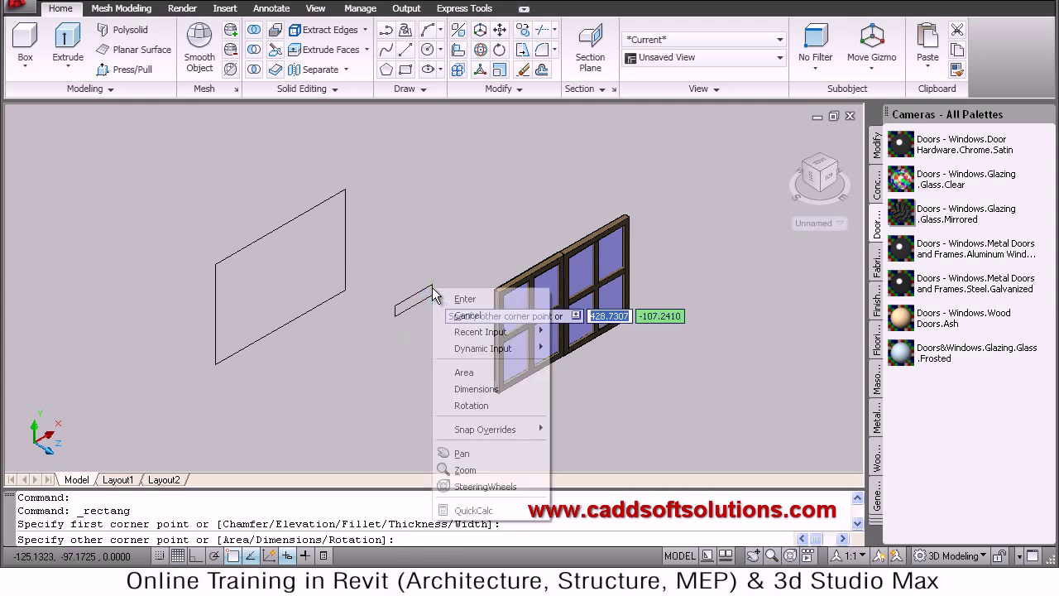
pyautogui.click(462, 389)
pyautogui.write('75')
pyautogui.press('Return')
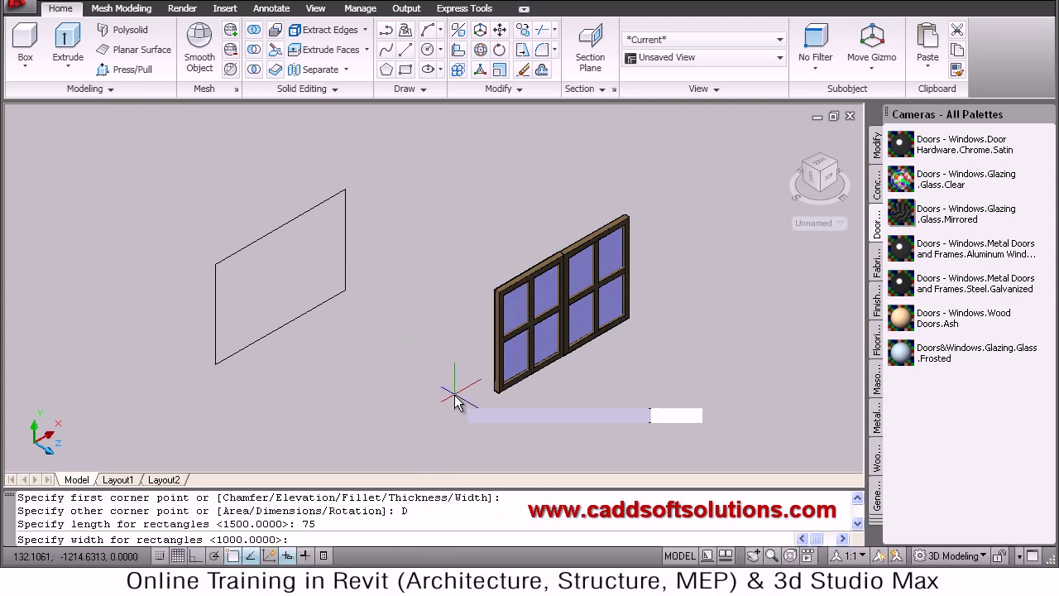
pyautogui.press('Return')
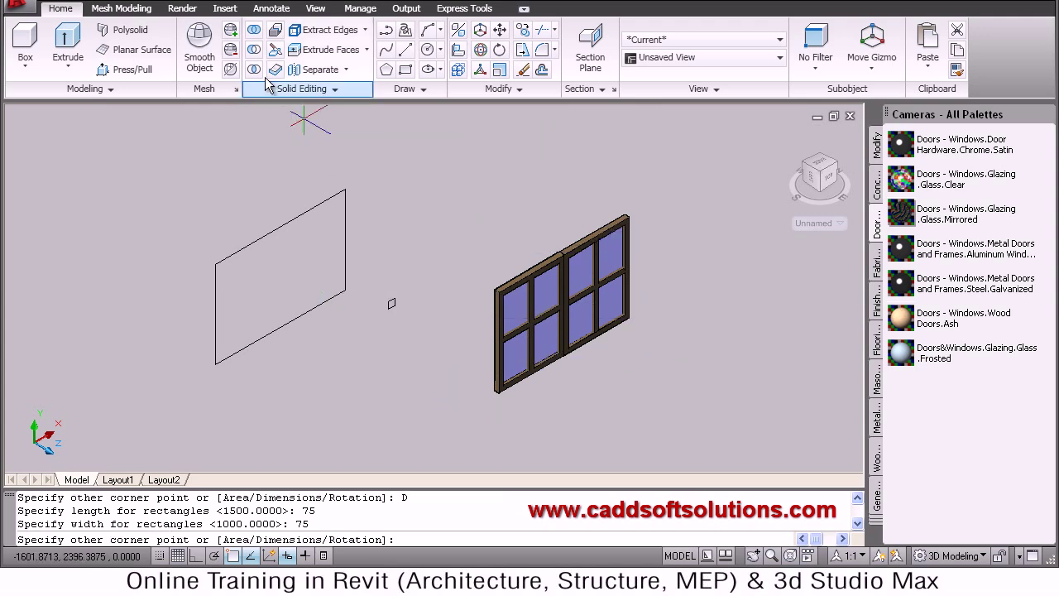
pyautogui.click(71, 74)
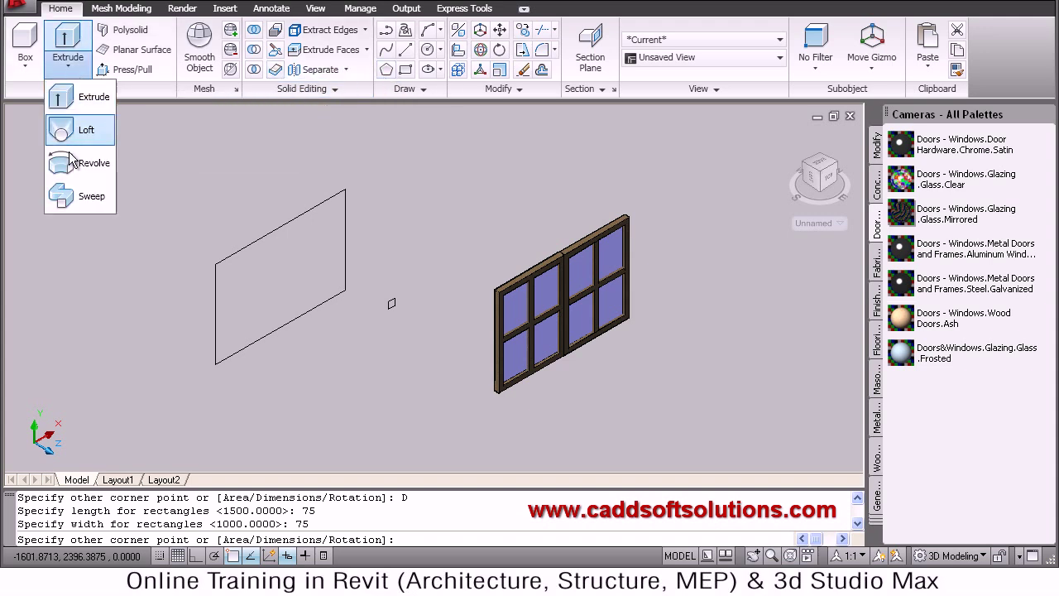
pyautogui.click(73, 198)
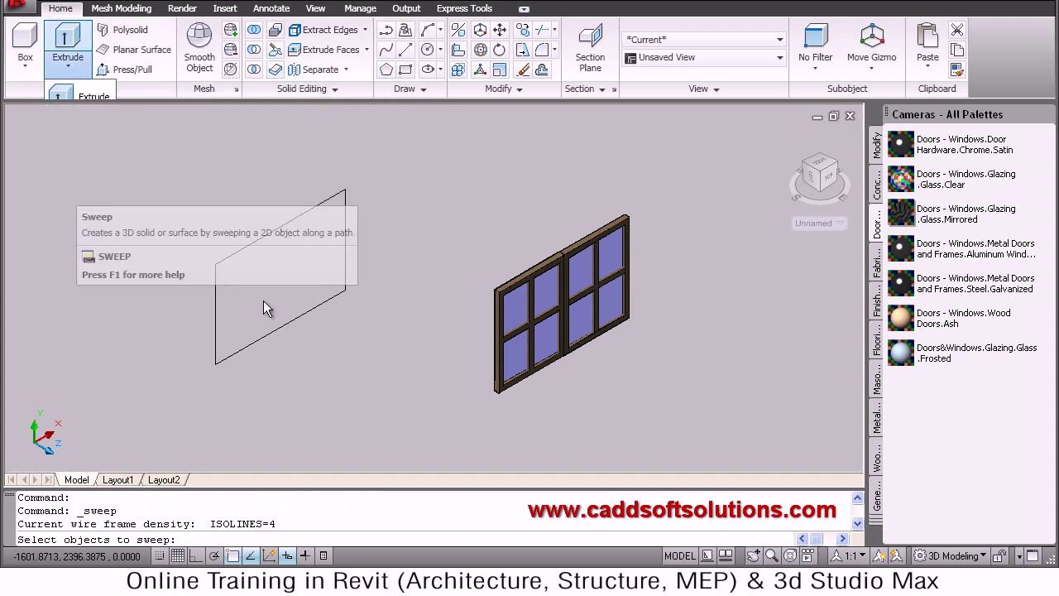
pyautogui.scroll(4, 409, 303)
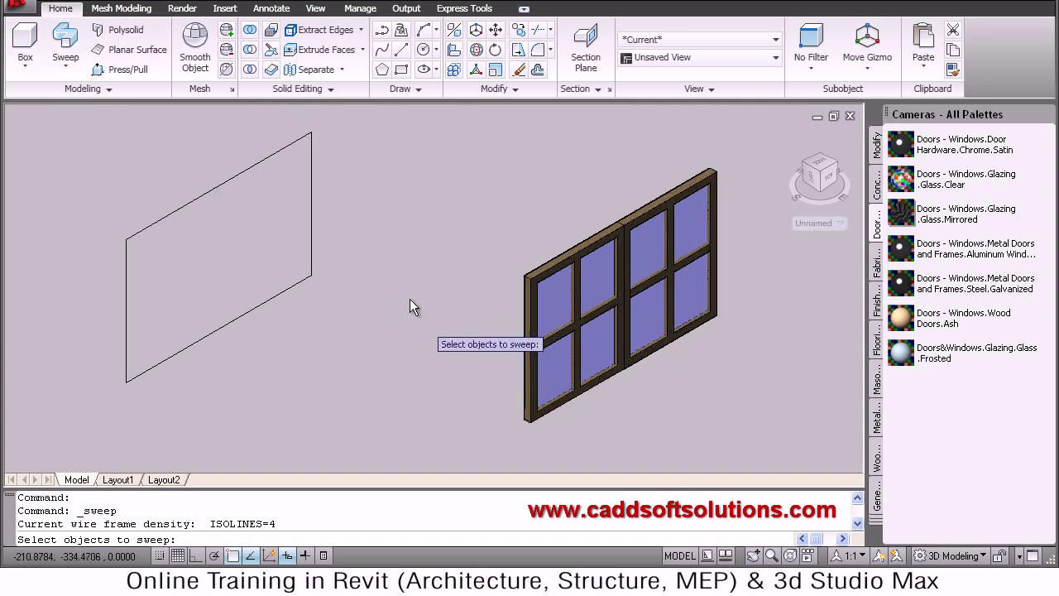
pyautogui.scroll(-4, 379, 265)
pyautogui.press('Escape')
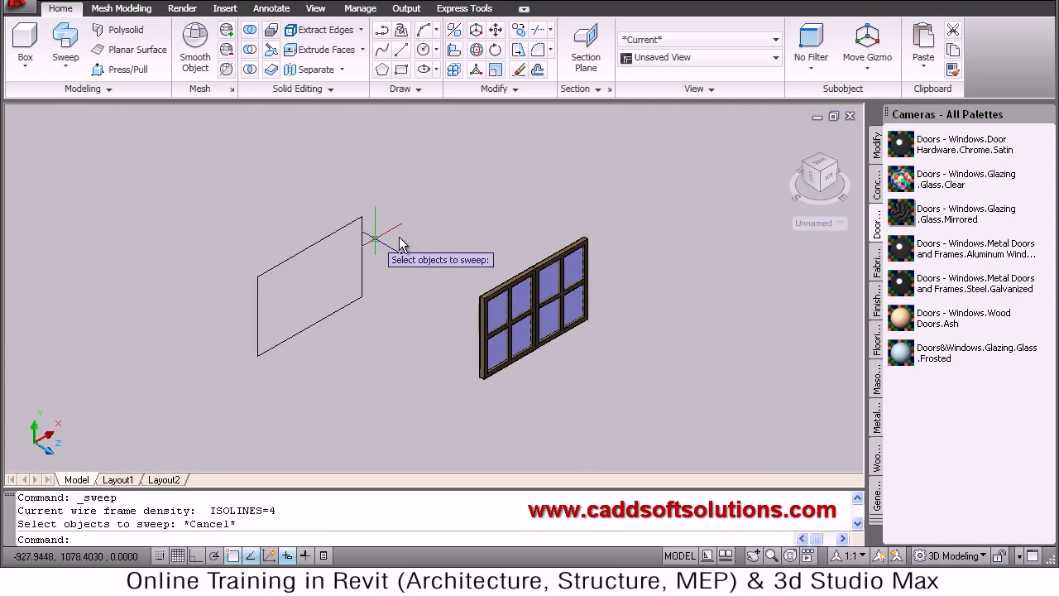
# Step: Redraw the small square profile with RECTANG, accepting 75 by 75 dimensions, between the outline and window
pyautogui.click(404, 72)
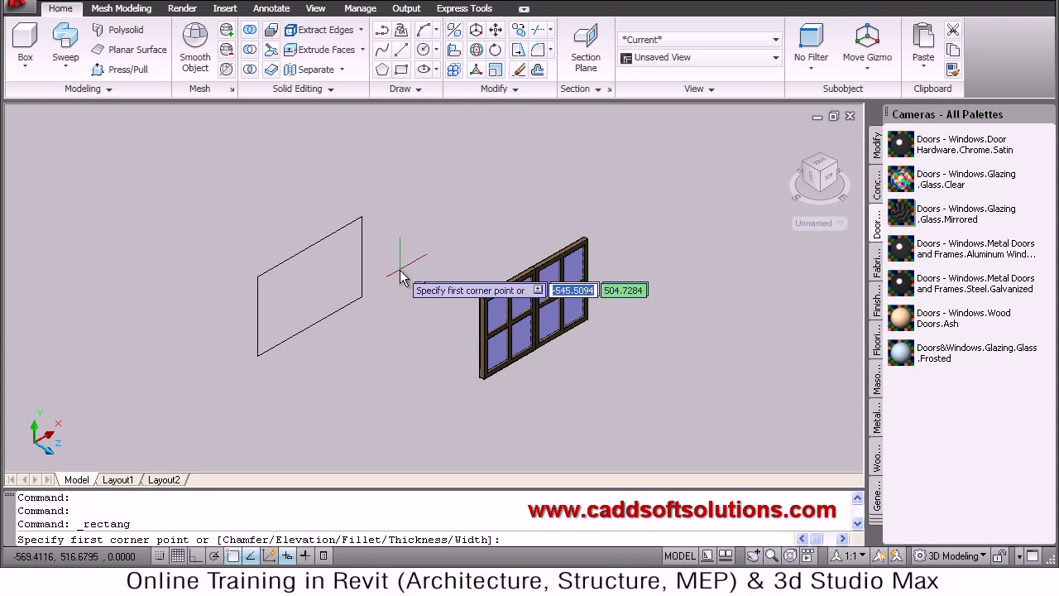
pyautogui.click(399, 269)
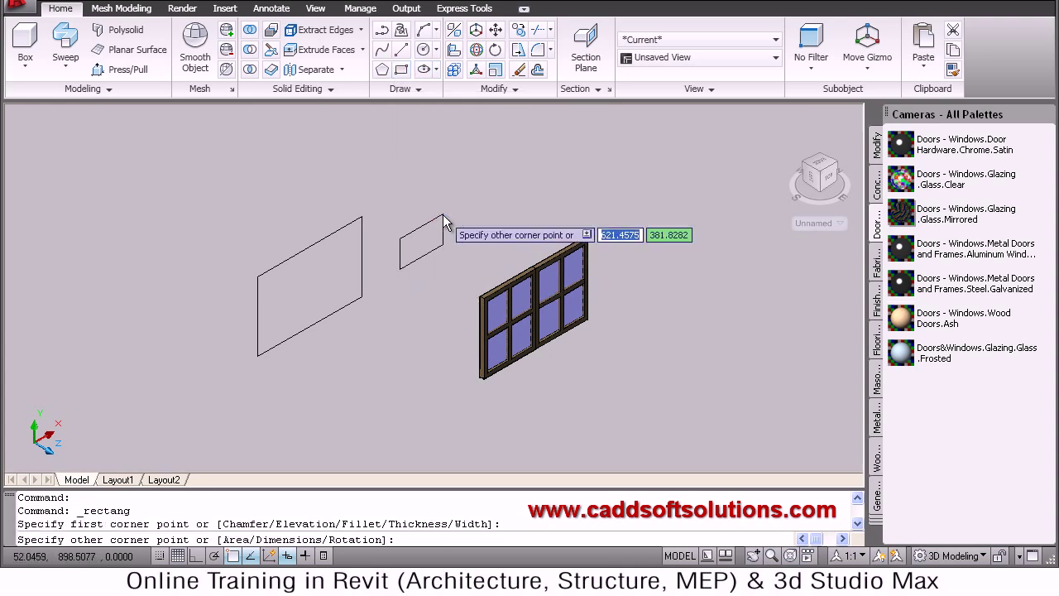
pyautogui.rightClick(444, 217)
pyautogui.click(484, 316)
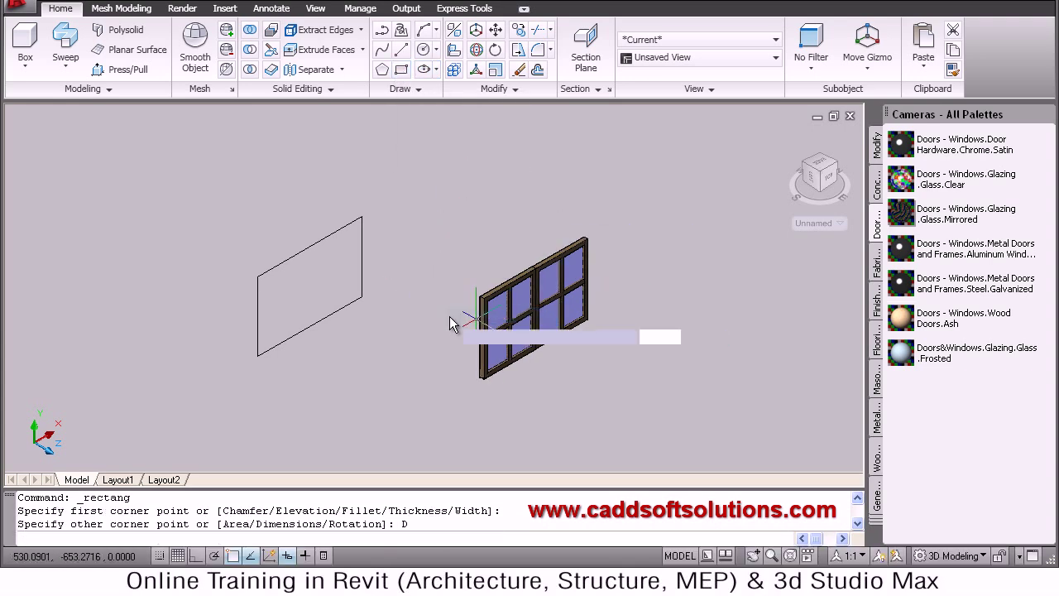
pyautogui.press('Return')
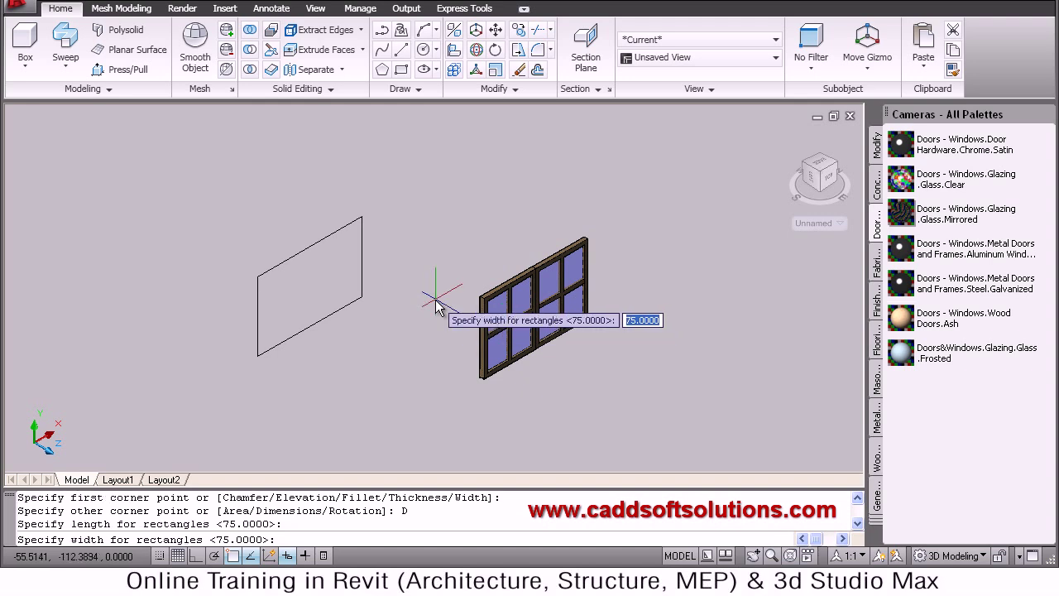
pyautogui.press('Return')
pyautogui.click(437, 302)
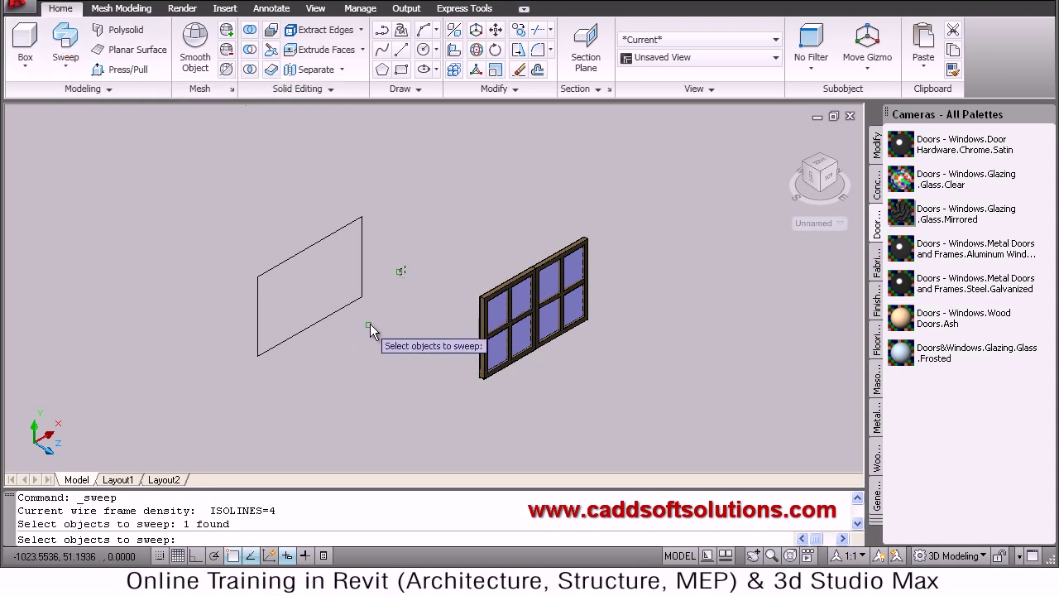
# Step: Sweep the 75 square profile, based at its corner, along the large rectangle path into a solid frame
pyautogui.press('Return')
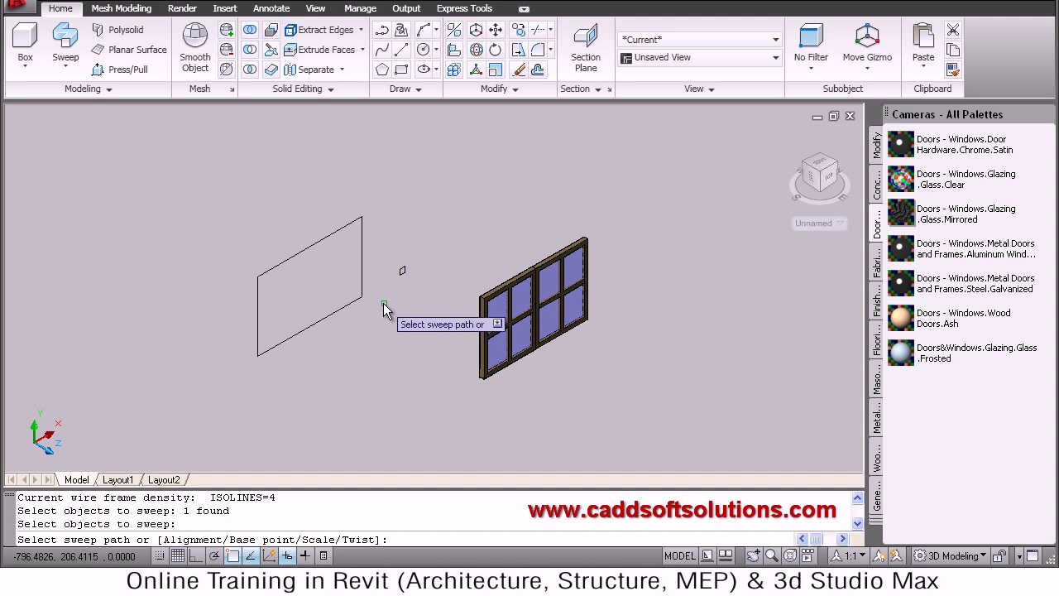
pyautogui.rightClick(383, 303)
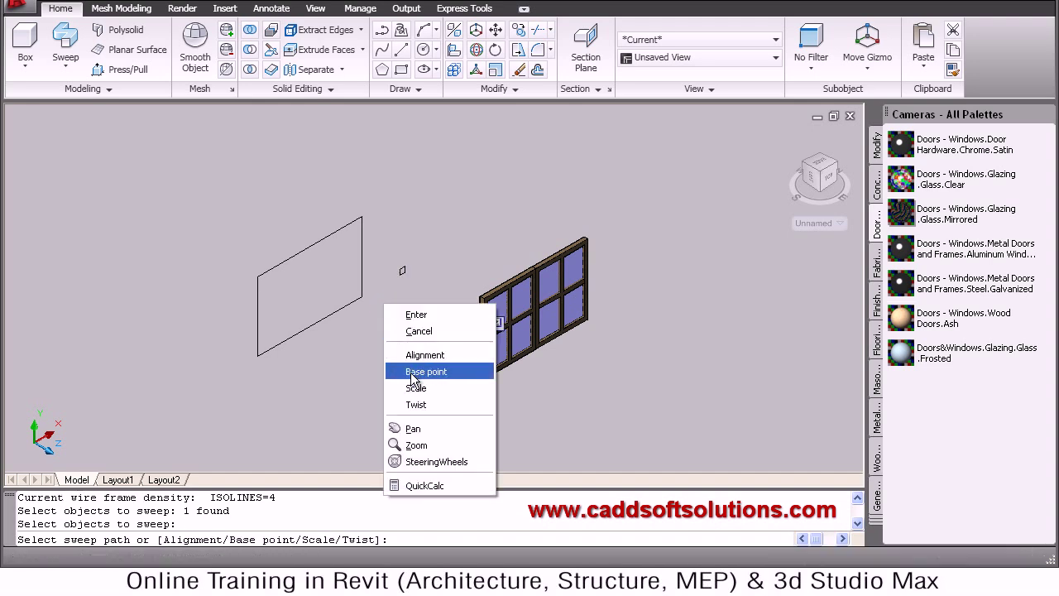
pyautogui.click(423, 371)
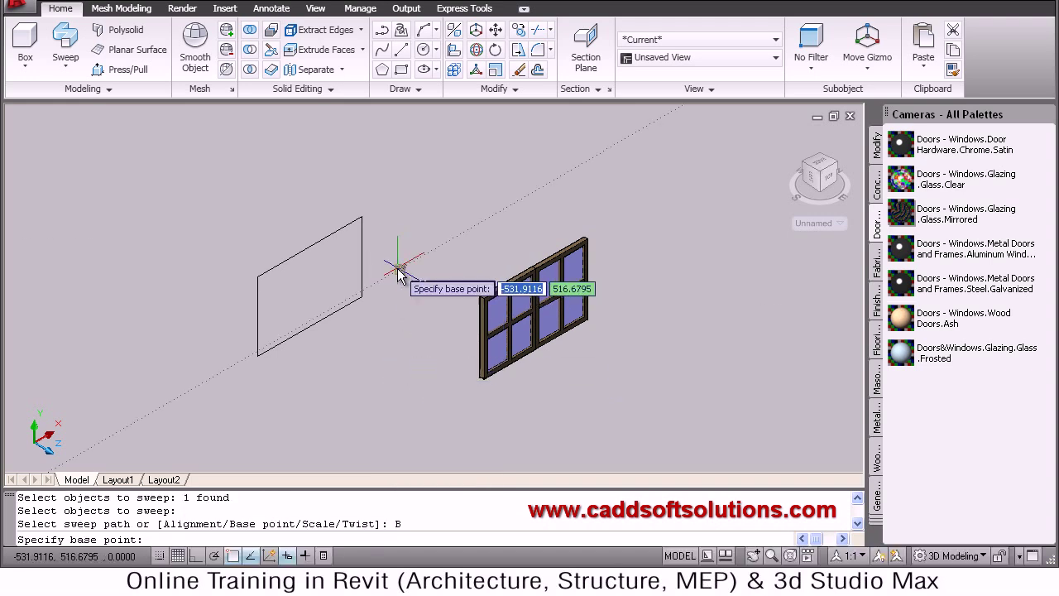
pyautogui.scroll(2, 396, 269)
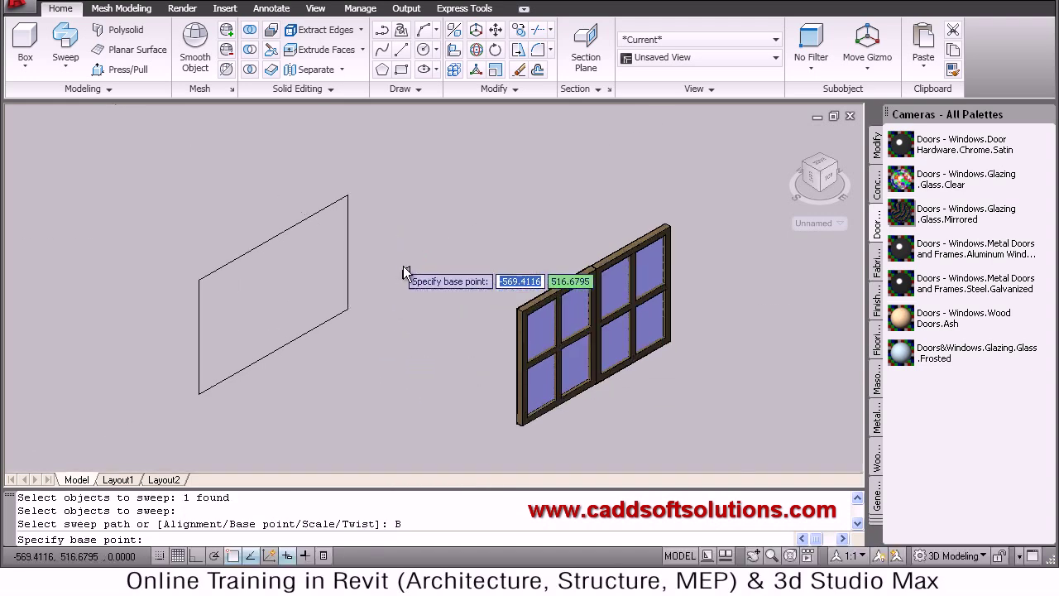
pyautogui.scroll(1, 401, 270)
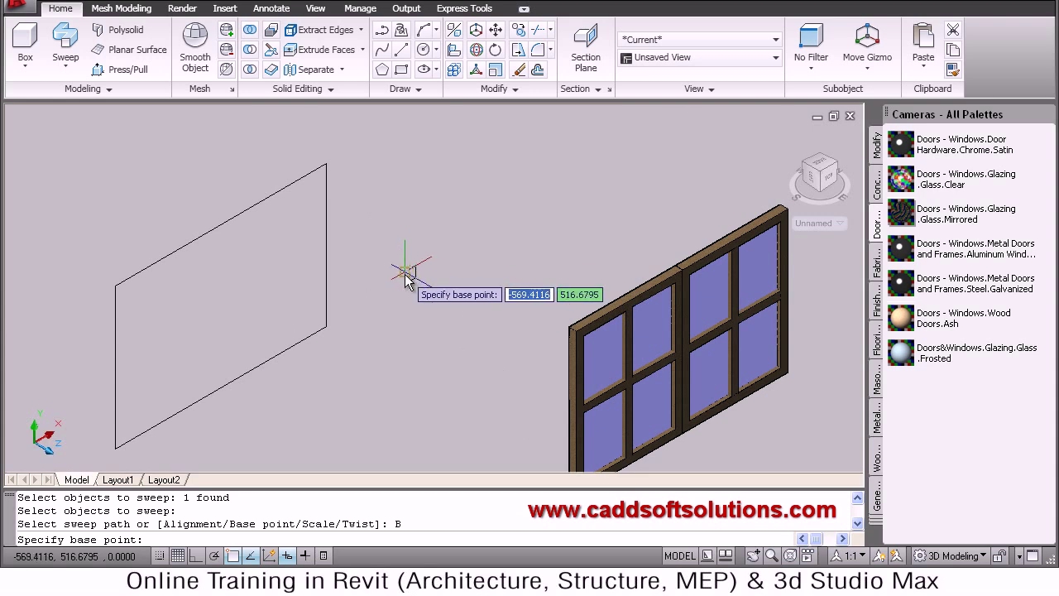
pyautogui.click(406, 273)
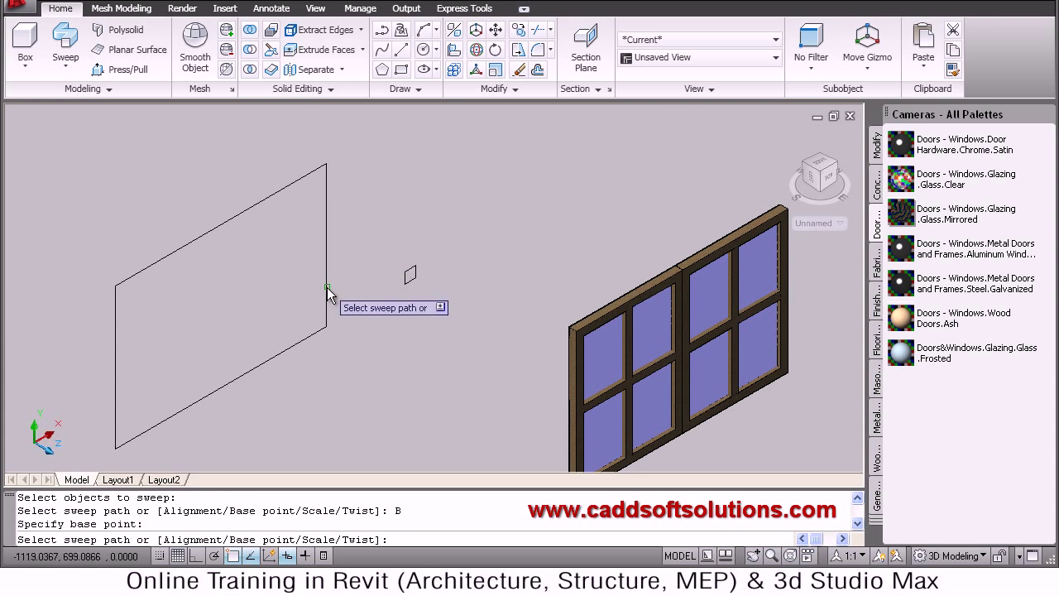
pyautogui.click(326, 287)
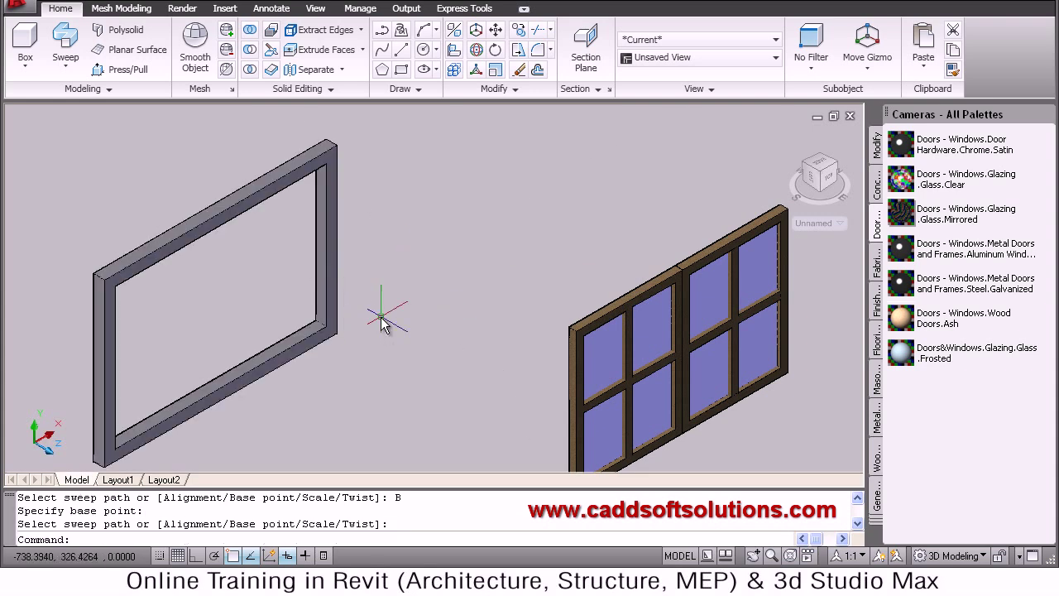
pyautogui.scroll(-2, 380, 322)
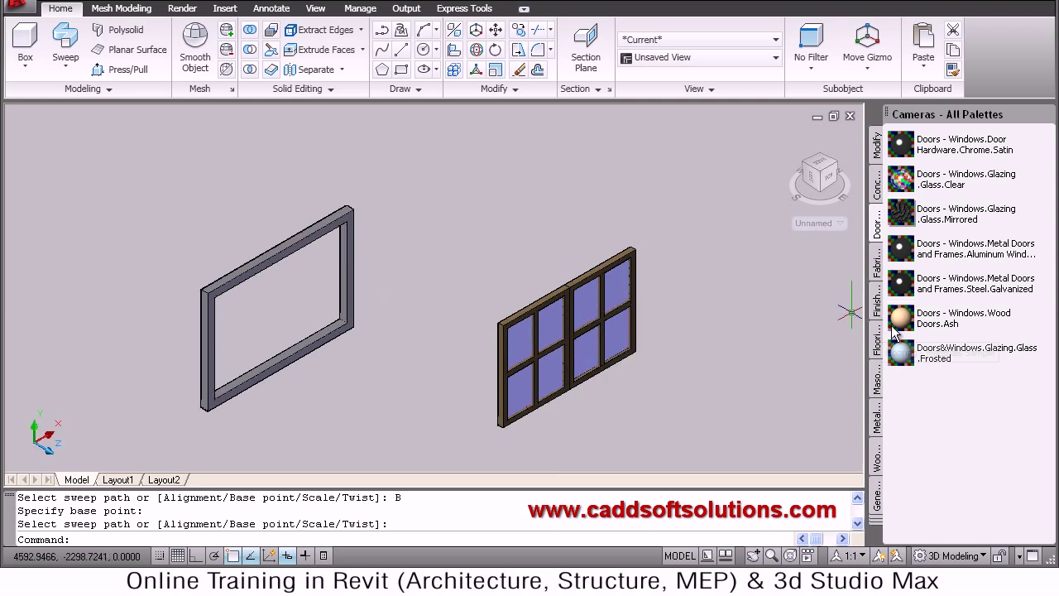
# Step: Attach the Doors - Windows.Wood Doors.Ash material to the swept outer frame, overwriting the existing copy
pyautogui.moveTo(439, 323); pyautogui.dragTo(147, 246)
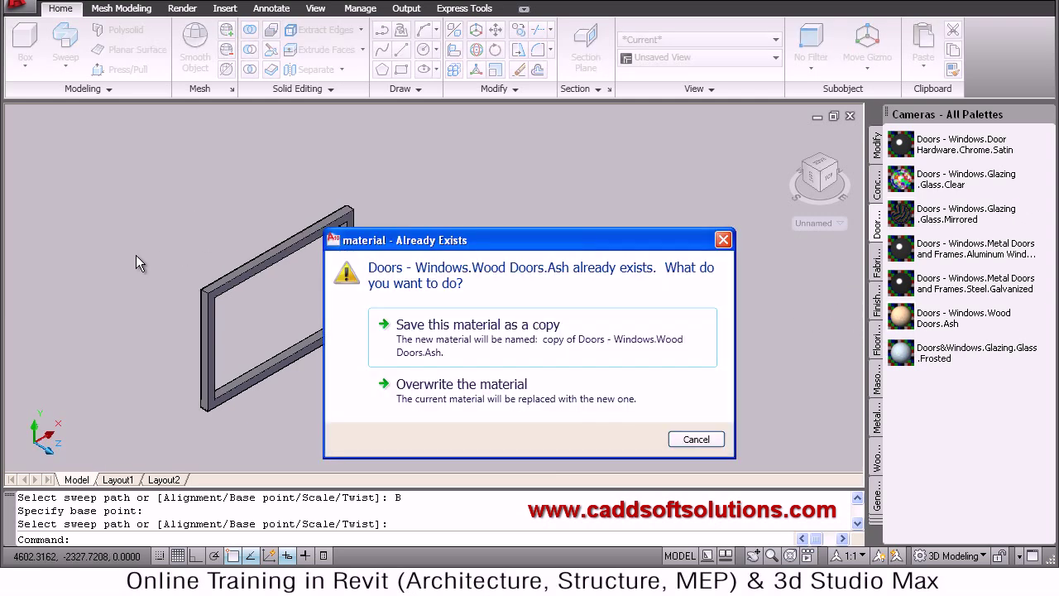
pyautogui.click(425, 394)
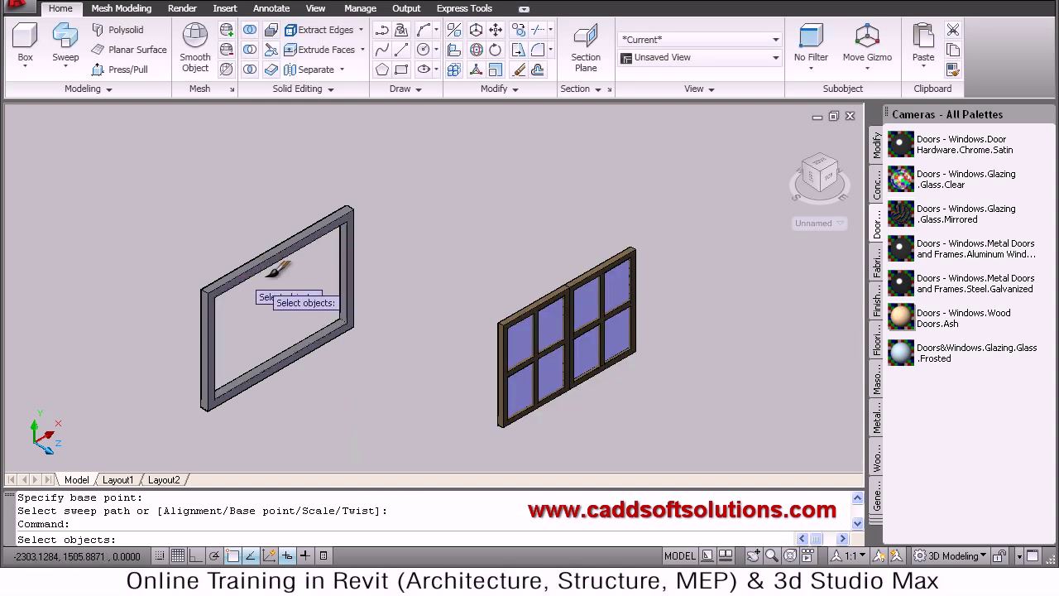
pyautogui.click(243, 276)
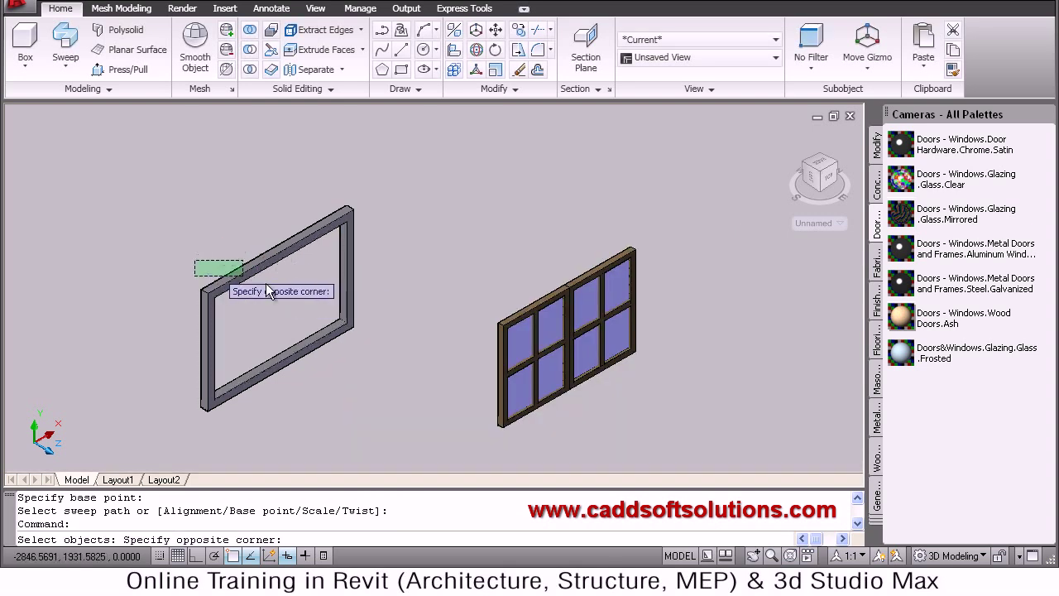
pyautogui.click(283, 292)
pyautogui.press('Return')
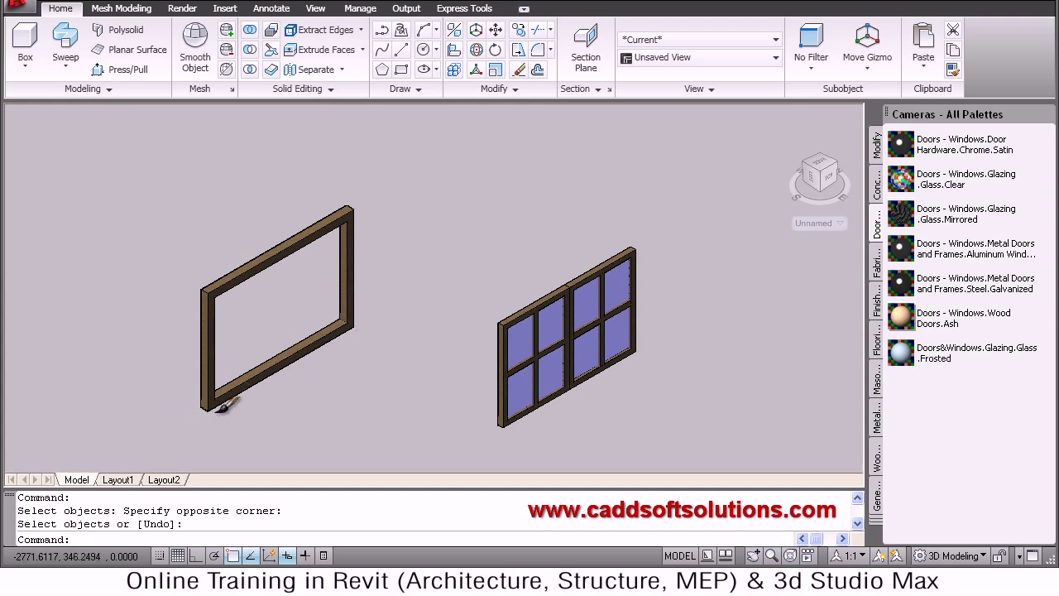
pyautogui.scroll(2, 221, 407)
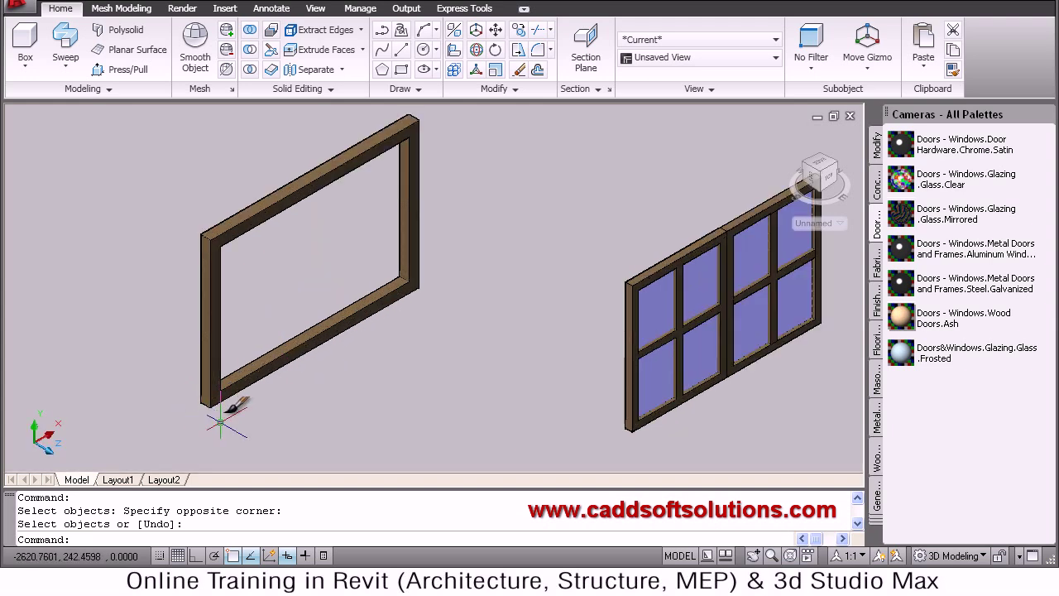
pyautogui.write('m')
pyautogui.press('Return')
# Step: Move the wooden frame from its inner bottom corner onto the window's bottom corner, with ortho on
pyautogui.click(225, 393)
pyautogui.press('Return')
pyautogui.scroll(2, 166, 396)
pyautogui.scroll(2, 283, 373)
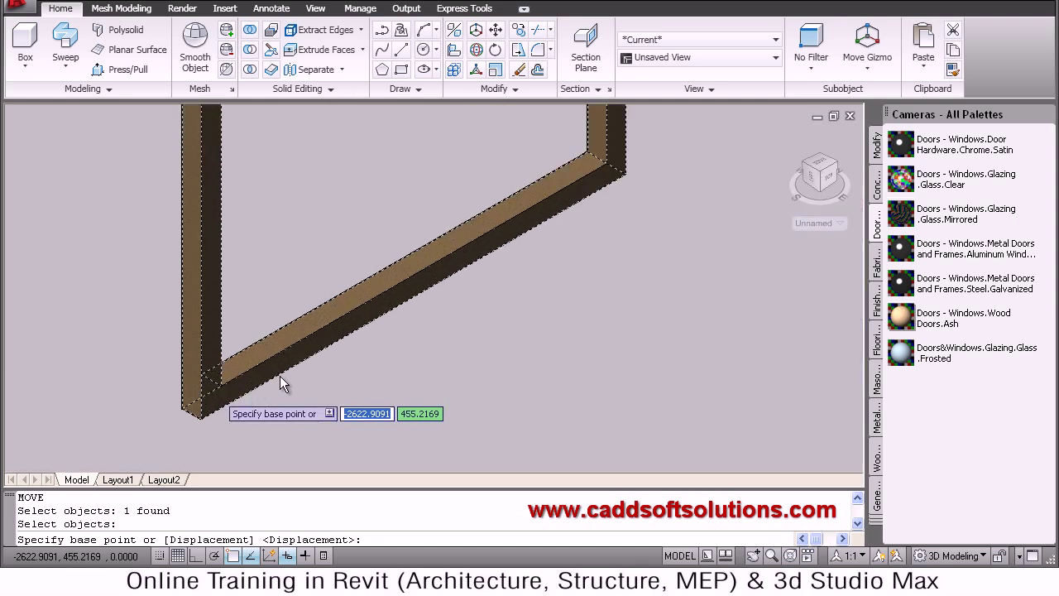
pyautogui.click(212, 381)
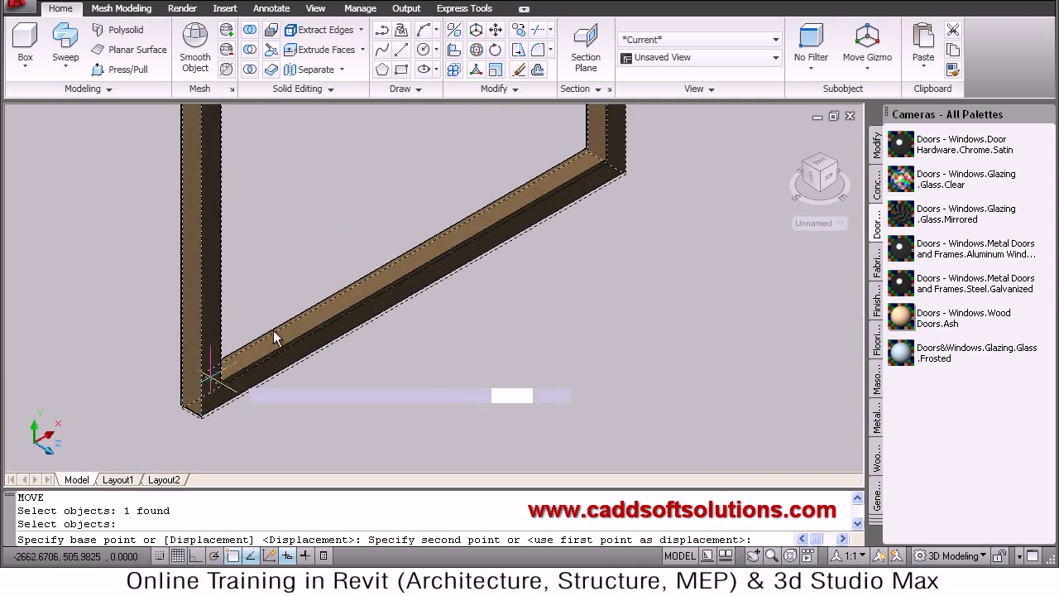
pyautogui.scroll(-2, 203, 377)
pyautogui.scroll(-2, 756, 385)
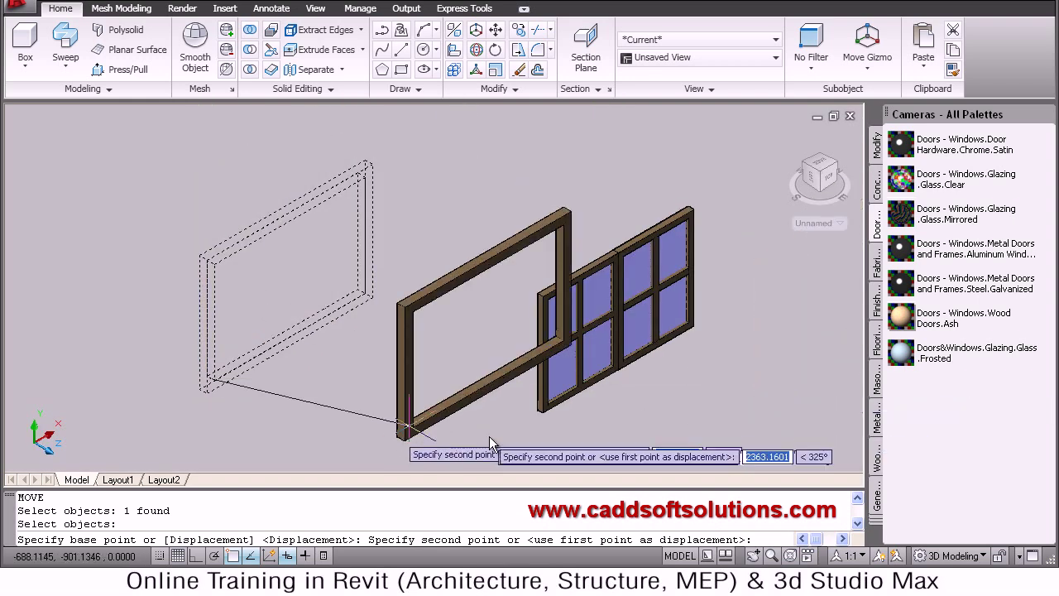
pyautogui.scroll(2, 621, 448)
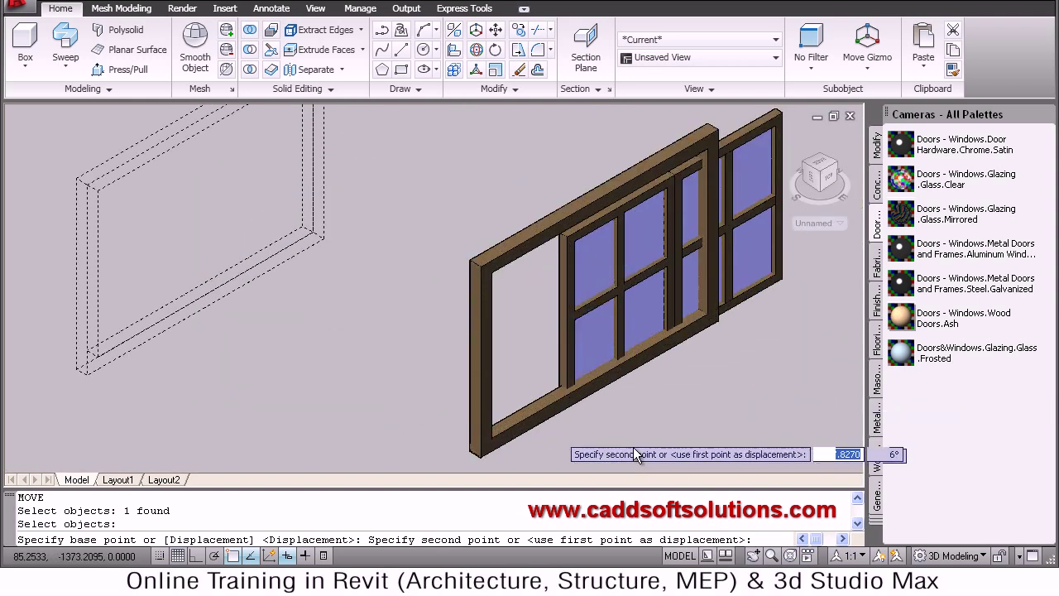
pyautogui.scroll(2, 658, 427)
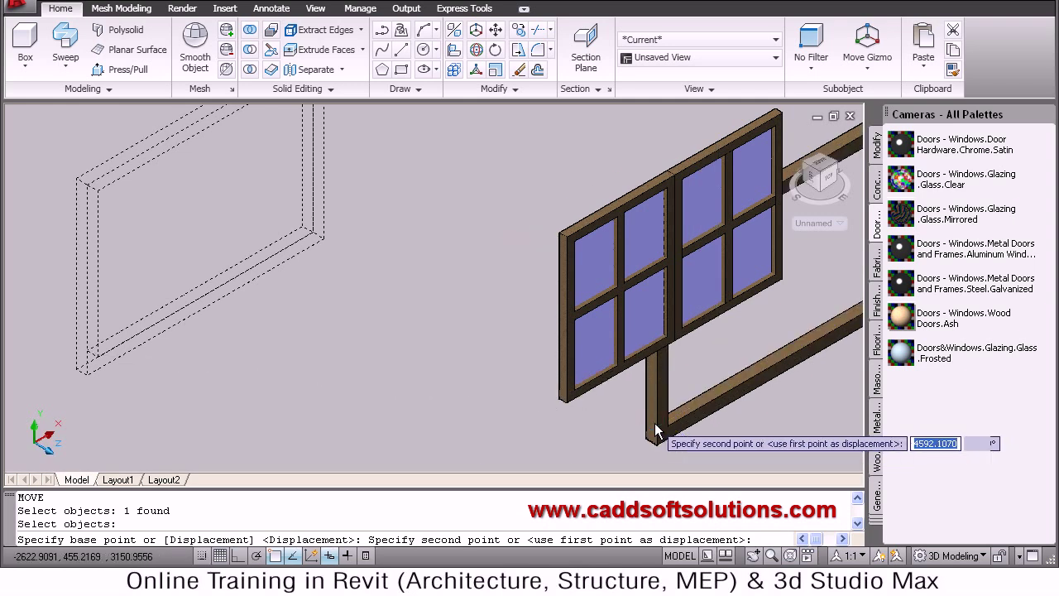
pyautogui.press('F8')
pyautogui.press('F8')
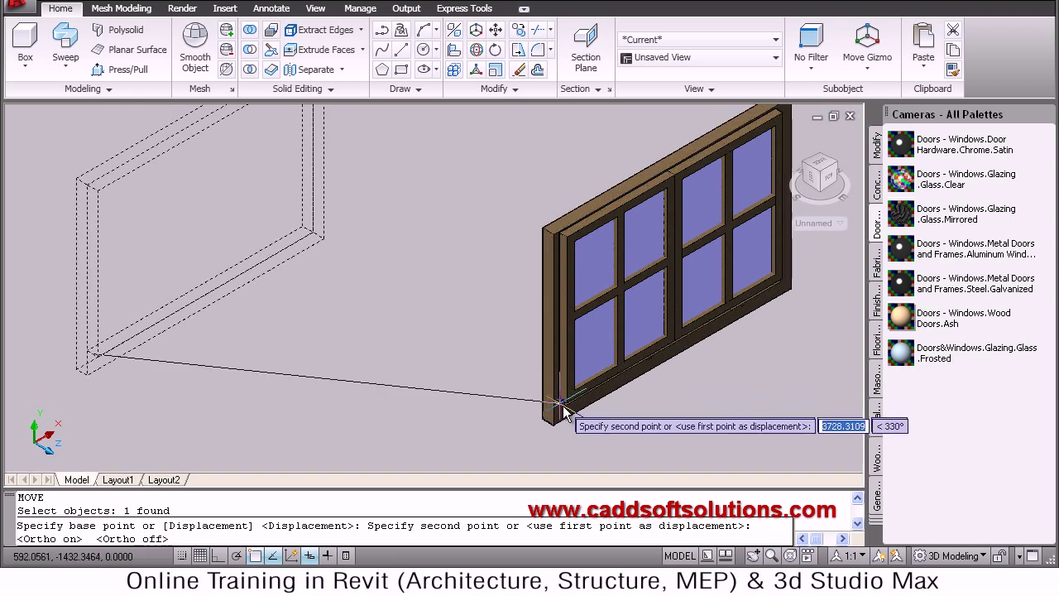
pyautogui.scroll(2, 565, 405)
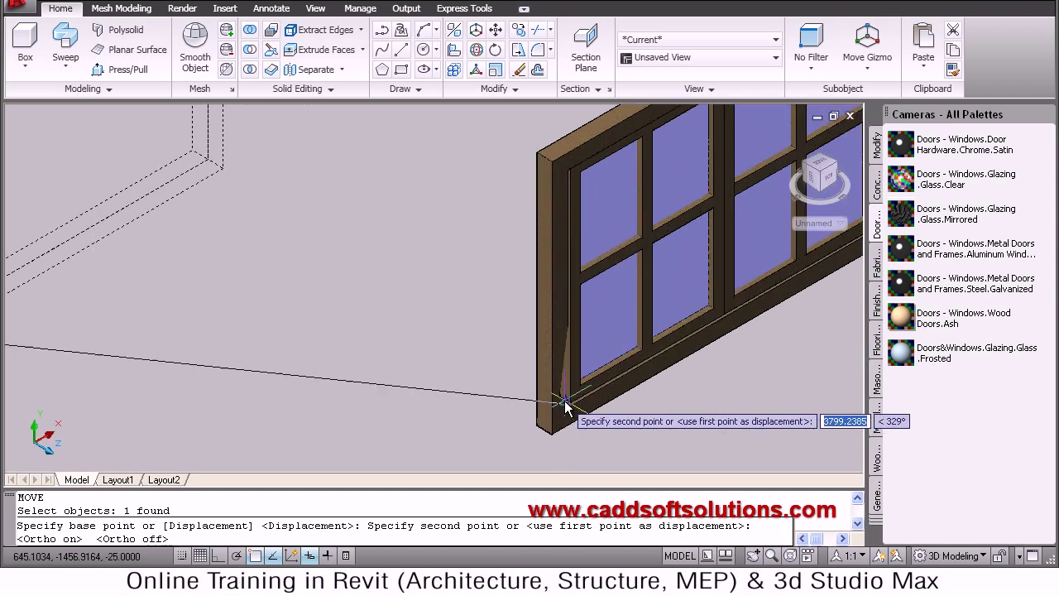
pyautogui.click(561, 407)
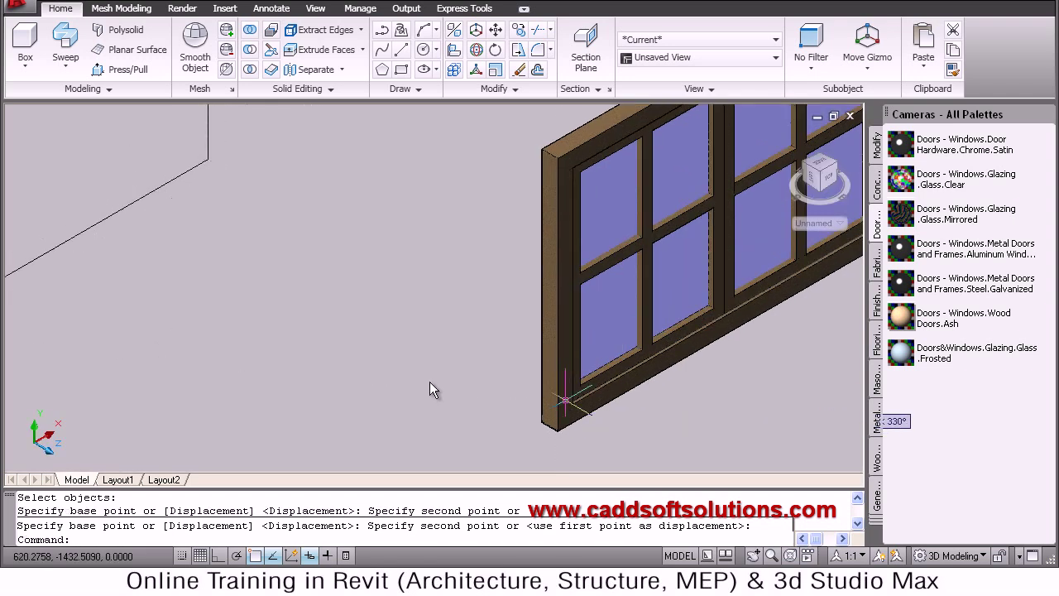
pyautogui.scroll(-4, 338, 314)
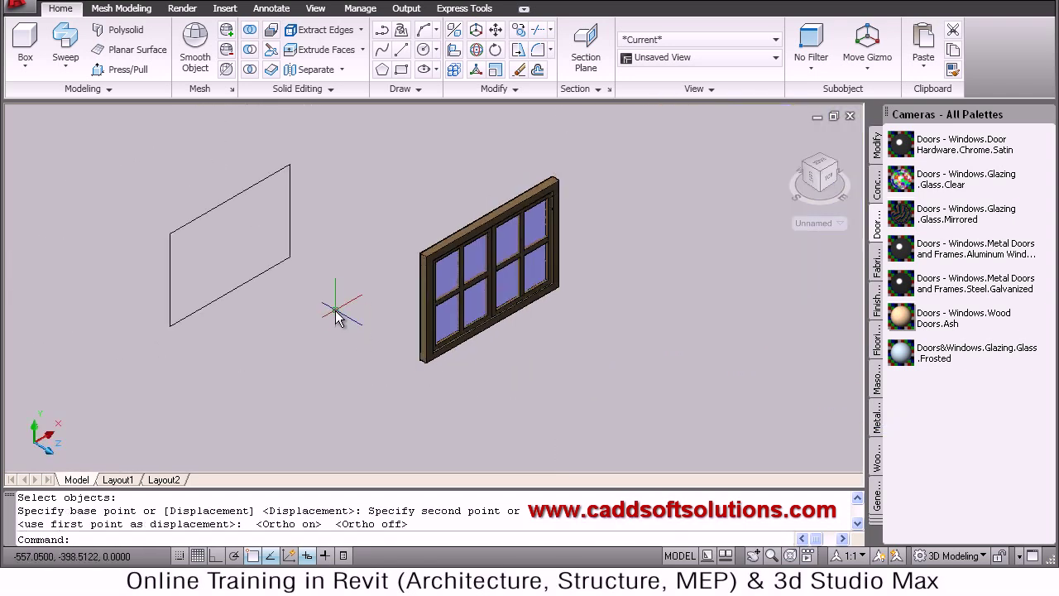
pyautogui.scroll(3, 567, 207)
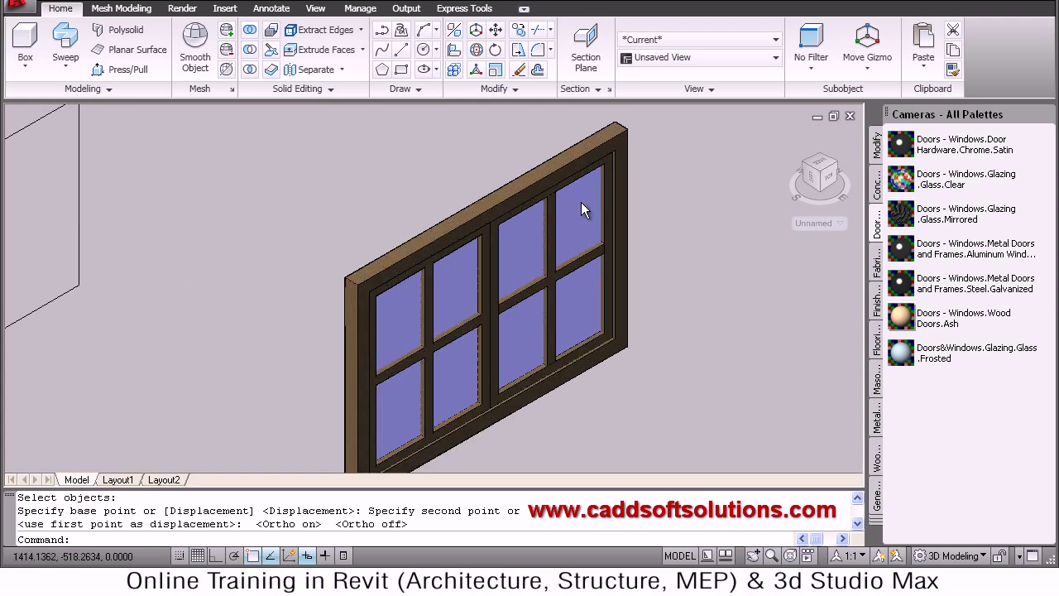
pyautogui.moveTo(560, 237); pyautogui.dragTo(560, 222, button='middle')
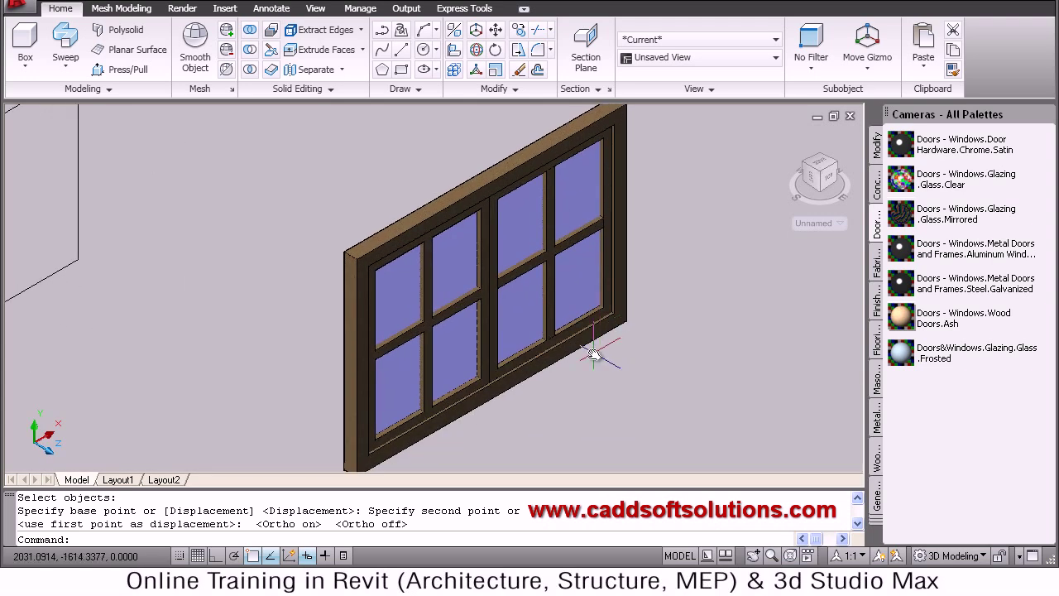